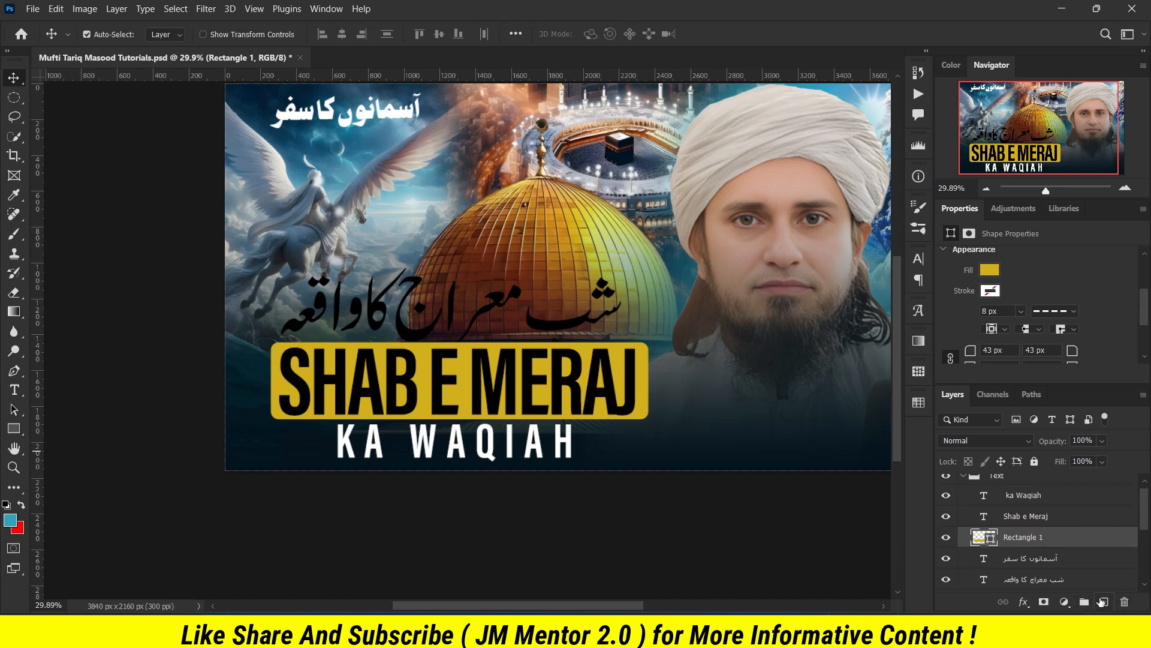
Add a new empty layer directly above the Shab e Meraj text layer and save the document.
click(1104, 601)
drag(1038, 533, 1038, 509)
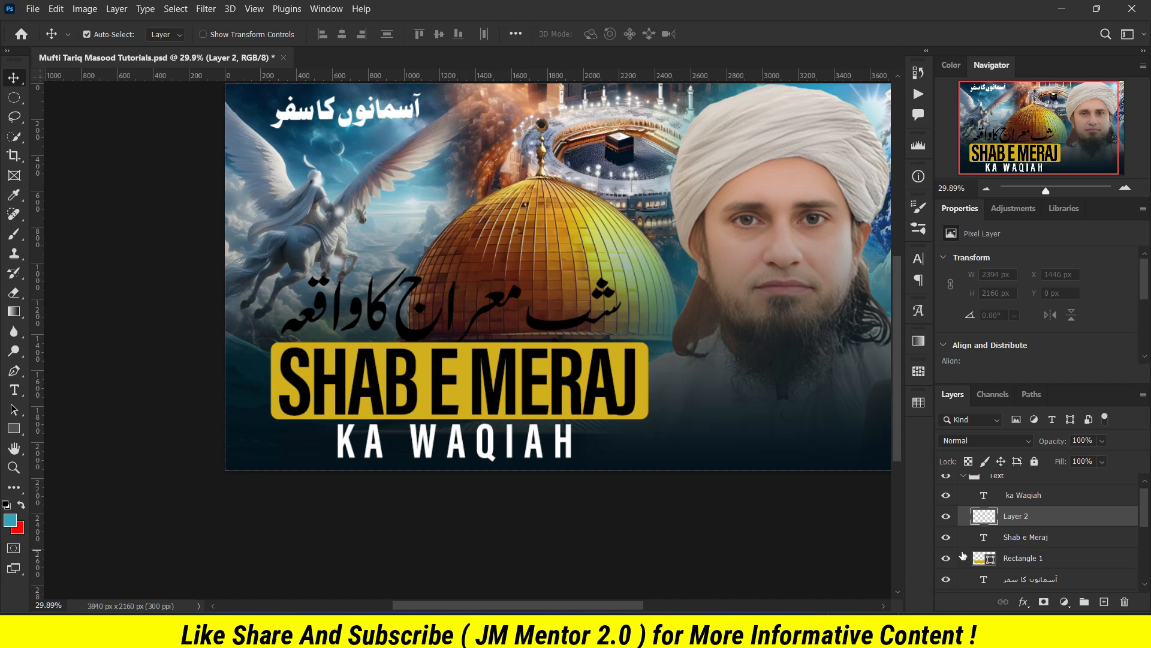
key(ctrl+s)
With the new empty layer active, load the yellow rectangle's outline as a selection.
click(1030, 558)
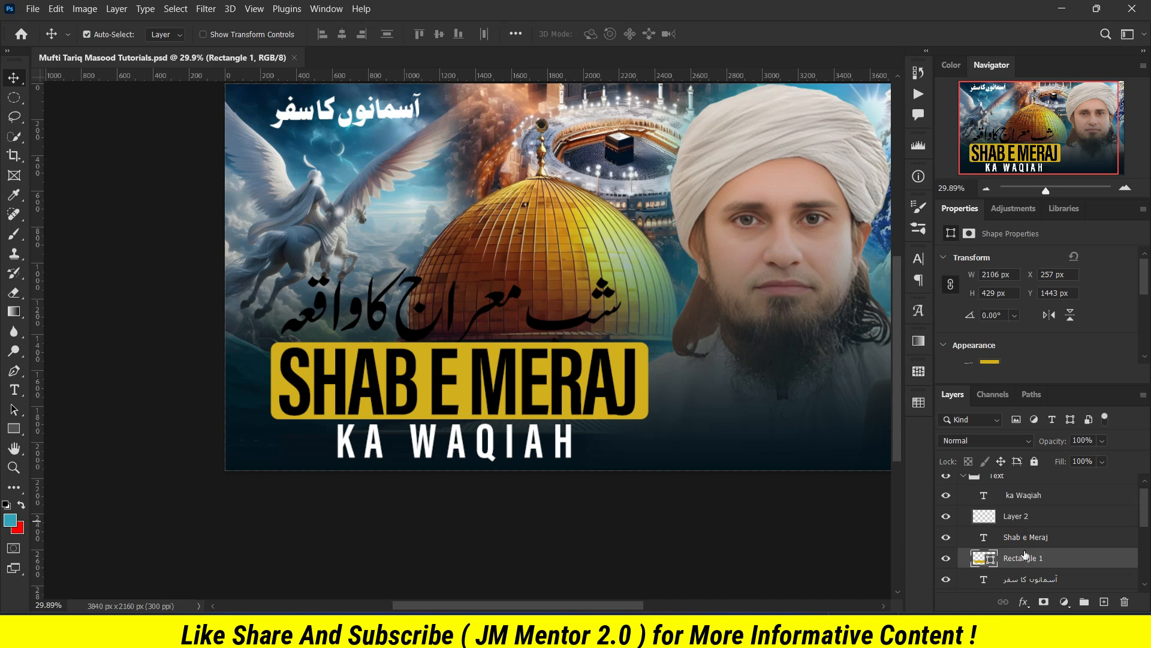
click(1026, 517)
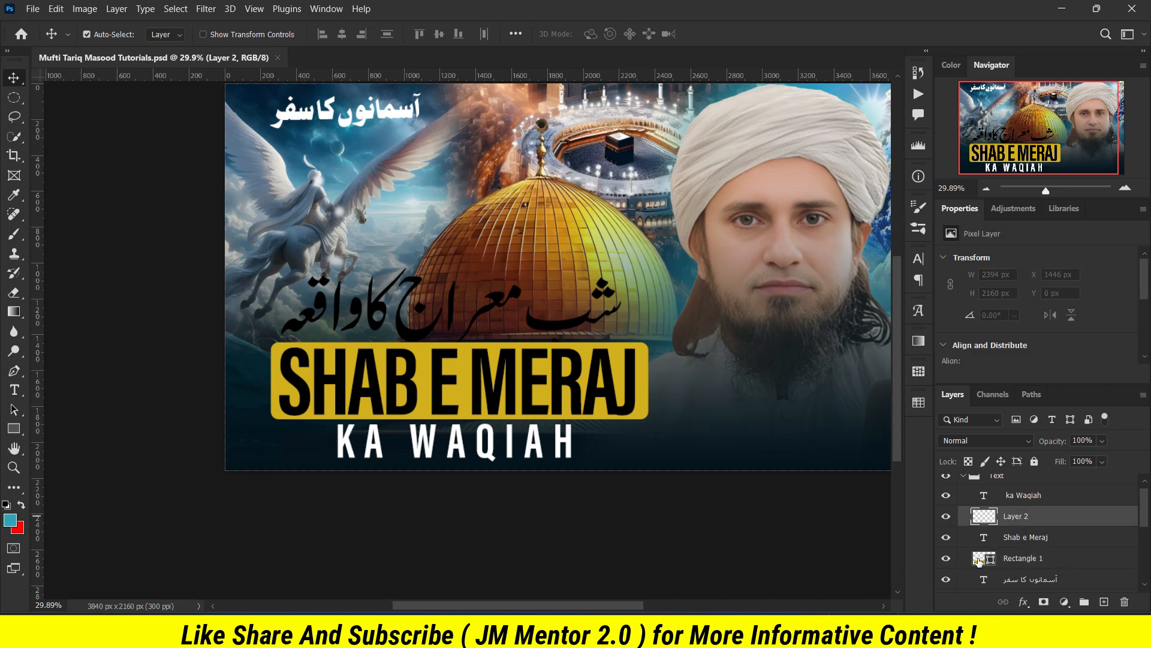
key(ctrl)
ctrl+click(979, 560)
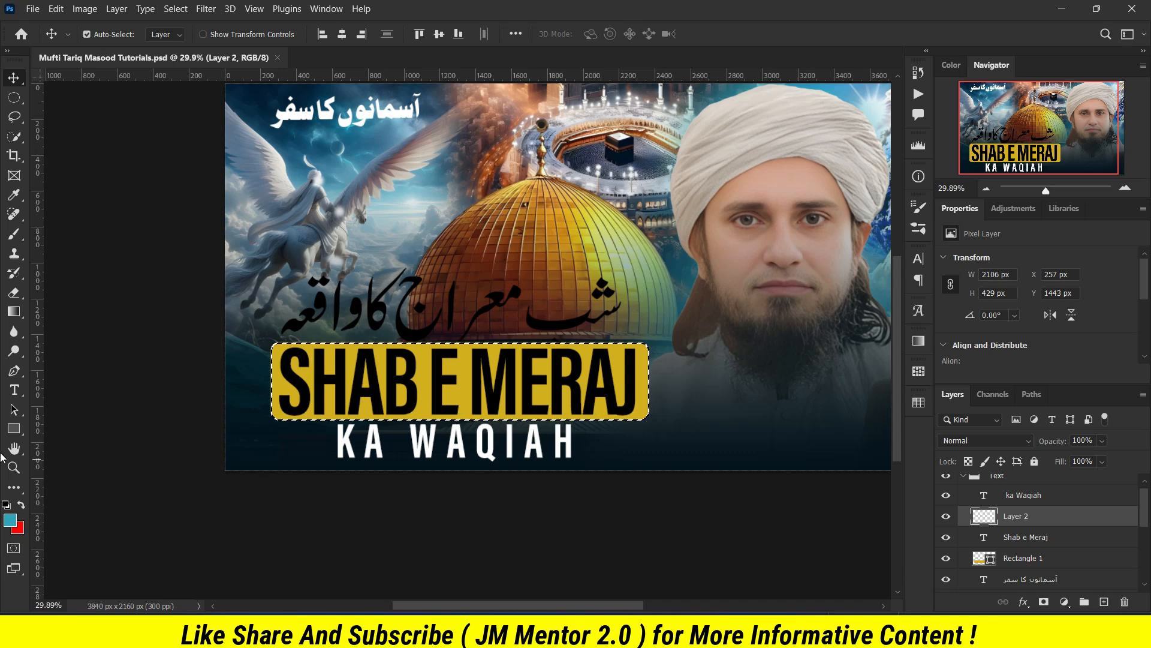
Set the Brush tool's foreground color to the rectangle's yellow, d2af1d, sampled from the canvas.
key(b)
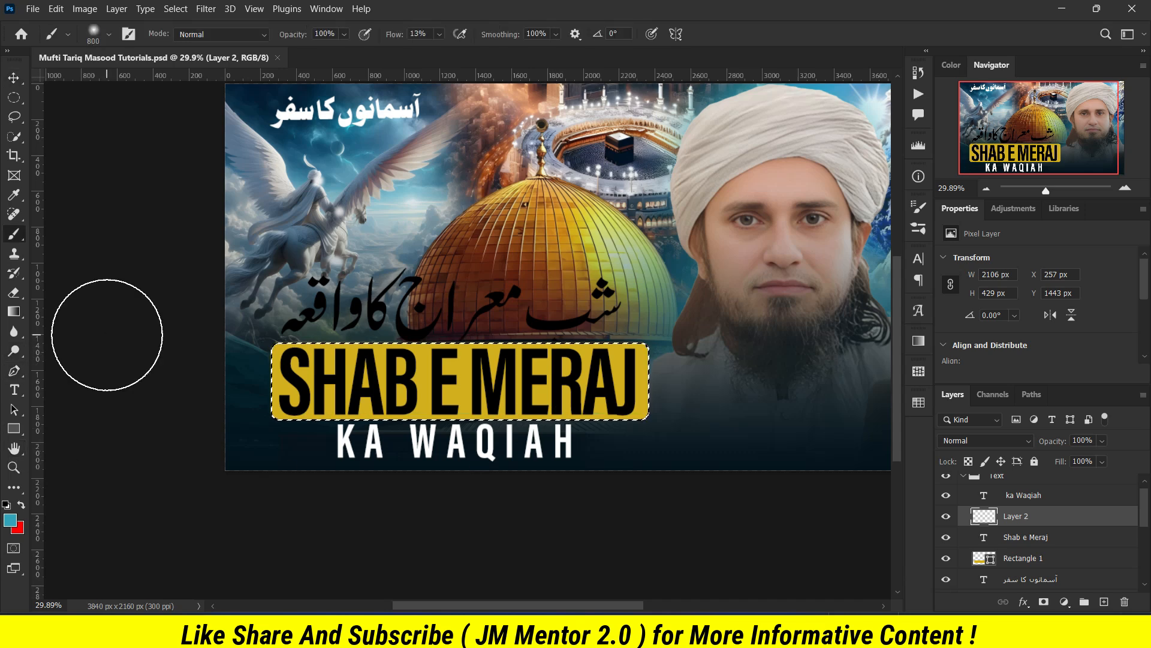
click(10, 519)
click(316, 344)
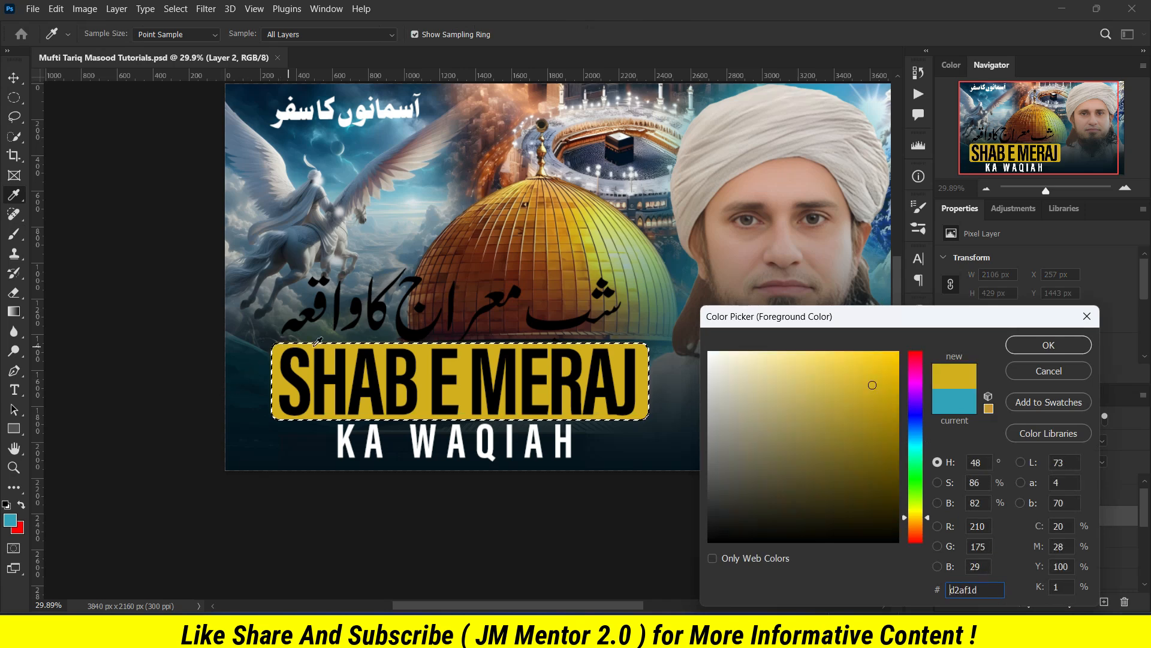
click(1049, 344)
key(b)
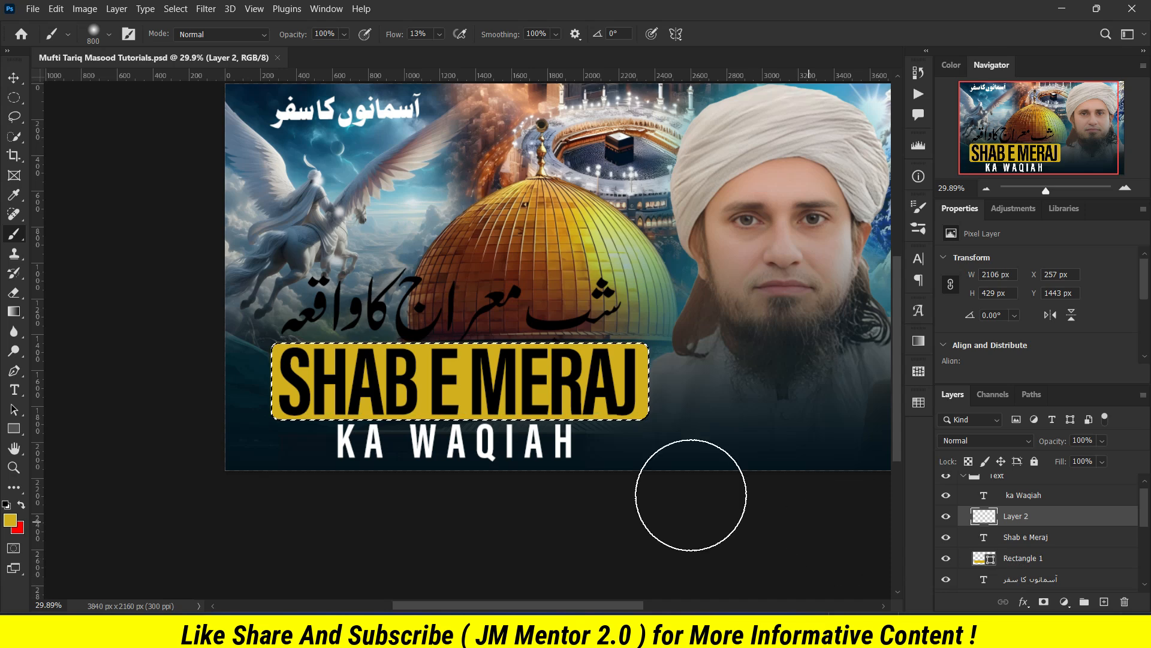
Brush soft yellow over the upper part of the SHAB E MERAJ lettering within the selection, and deselect.
scroll(660, 330, up, 2)
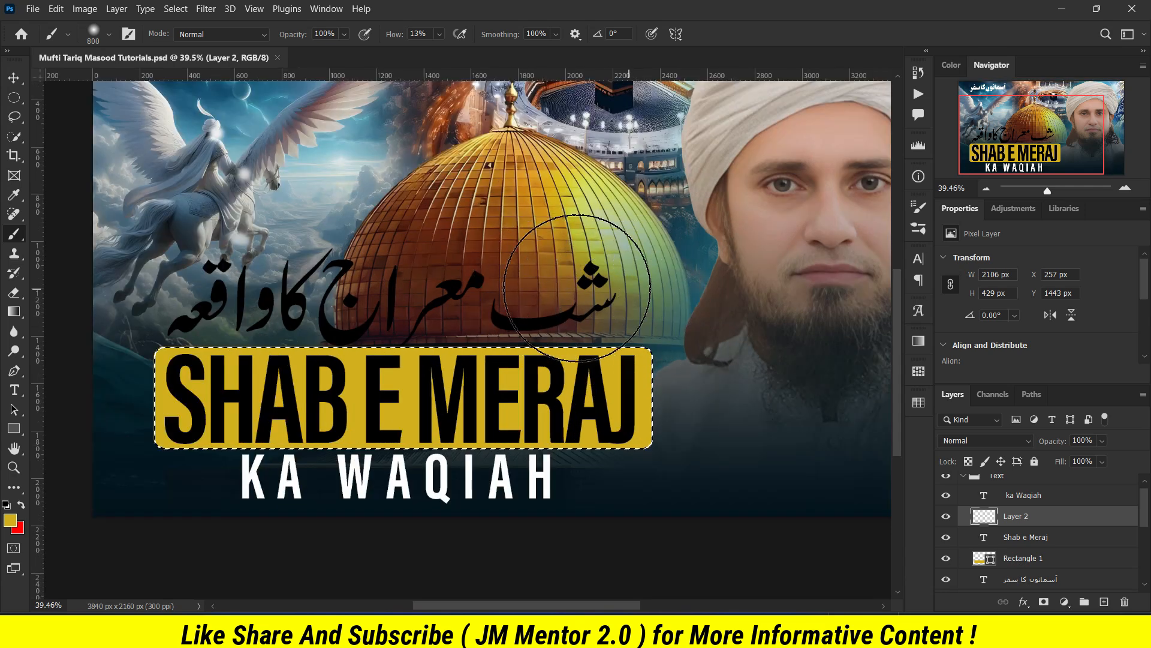
mouse_move(602, 301)
mouse_down()
mouse_move(363, 299)
mouse_move(741, 313)
mouse_move(758, 324)
mouse_up()
scroll(714, 459, down, 2)
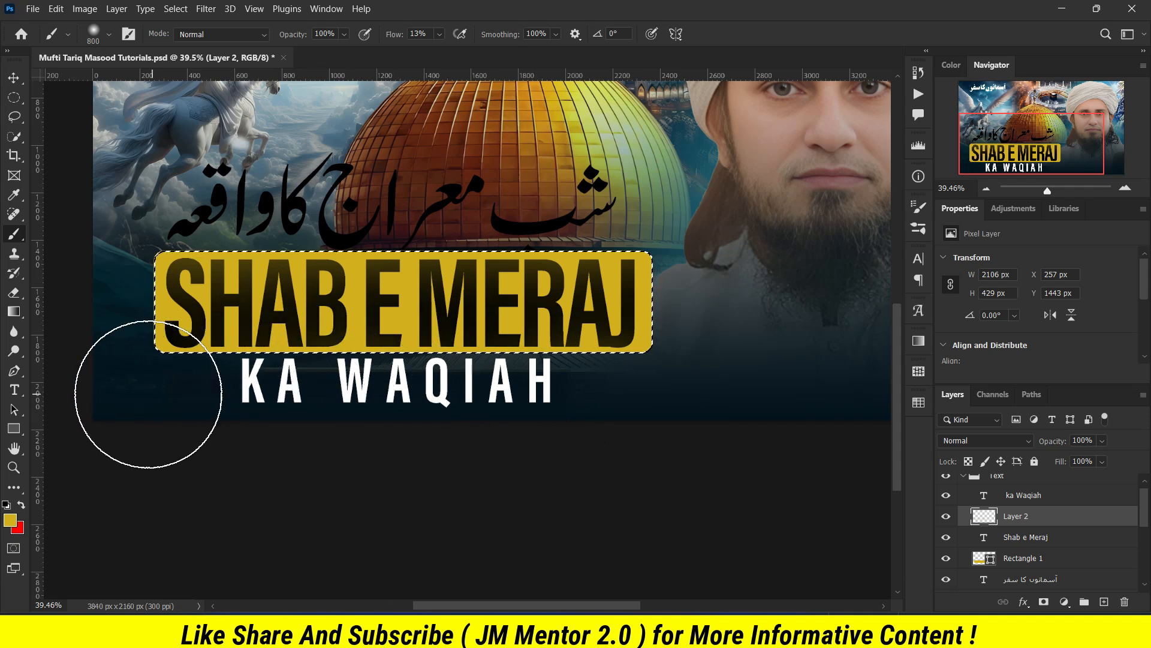
click(13, 97)
key(ctrl+d)
scroll(427, 230, down, 1)
scroll(426, 230, down, 3)
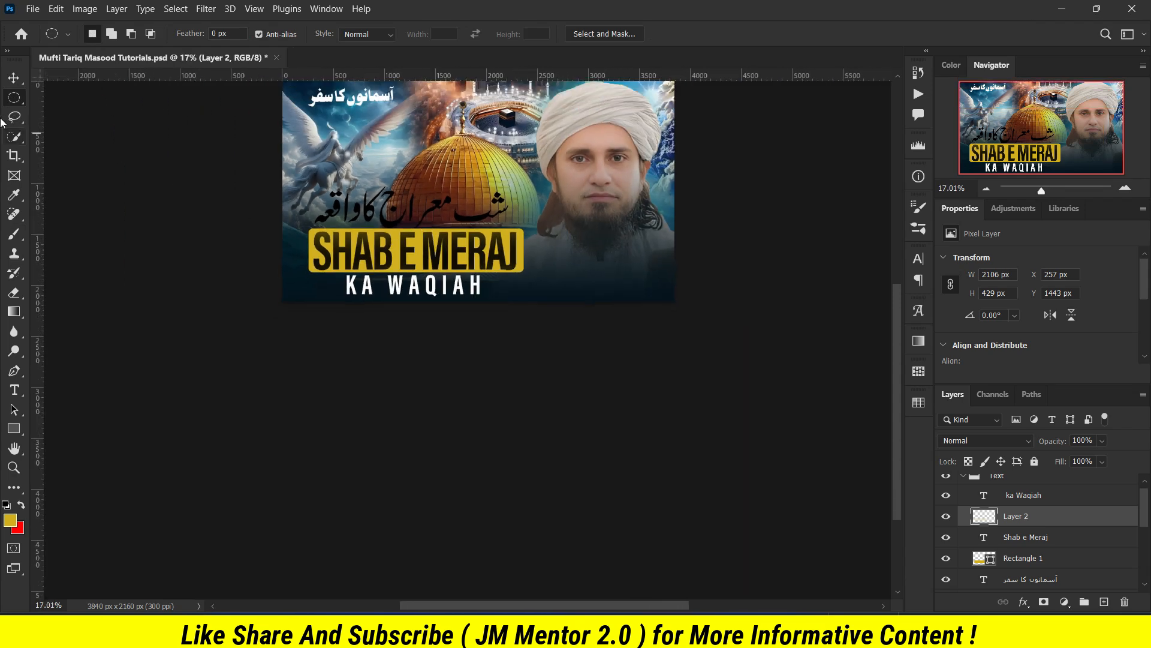
click(14, 78)
click(532, 454)
scroll(482, 303, up, 3)
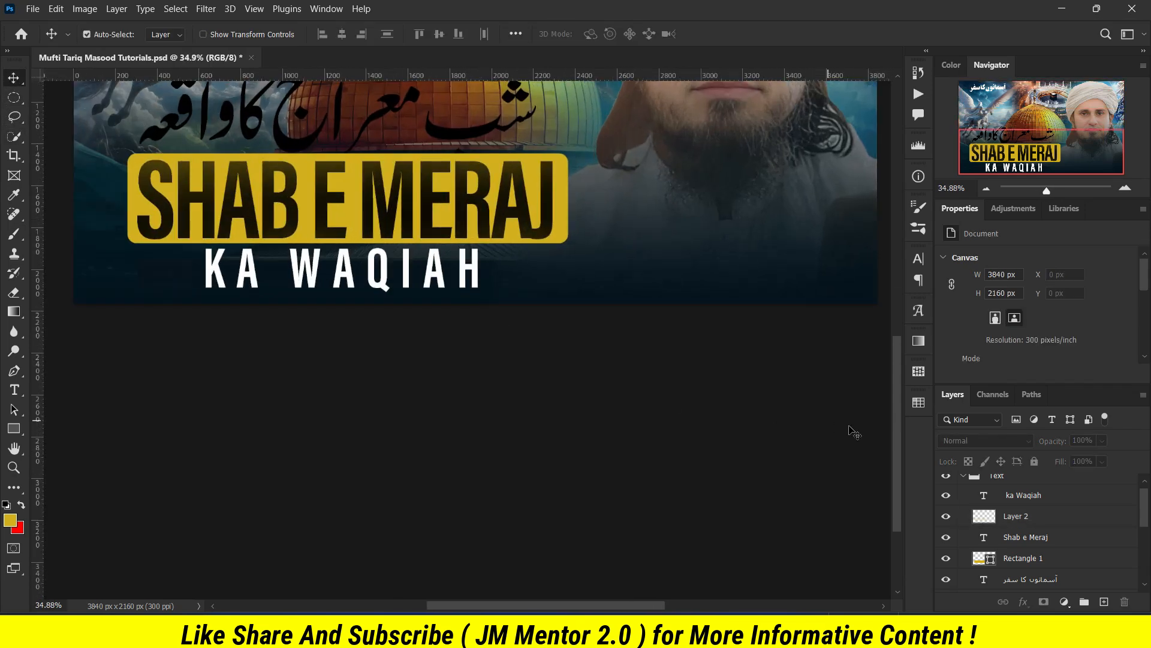
Group Layer 2, the Shab e Meraj text and Rectangle 1 together.
click(1025, 516)
shift+click(1034, 559)
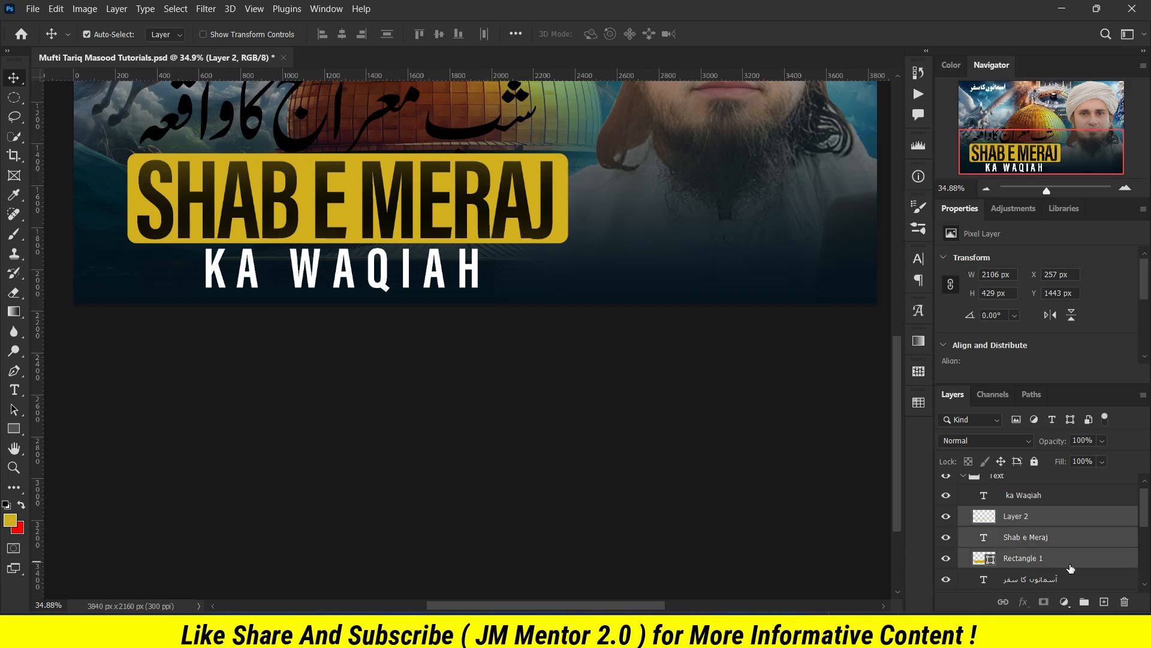
key(ctrl+g)
Apply Bevel & Emboss to the title group with depth 677%, size 8 px, soften 15 px and a black shadow at 50% opacity.
right_click(1052, 520)
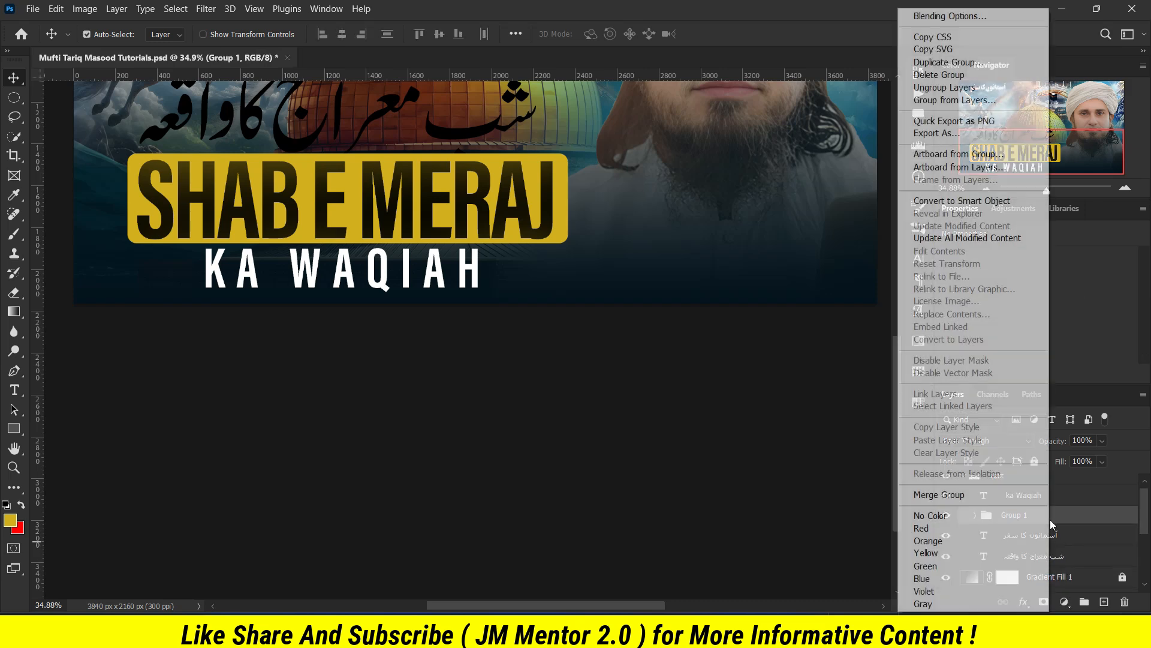
click(943, 18)
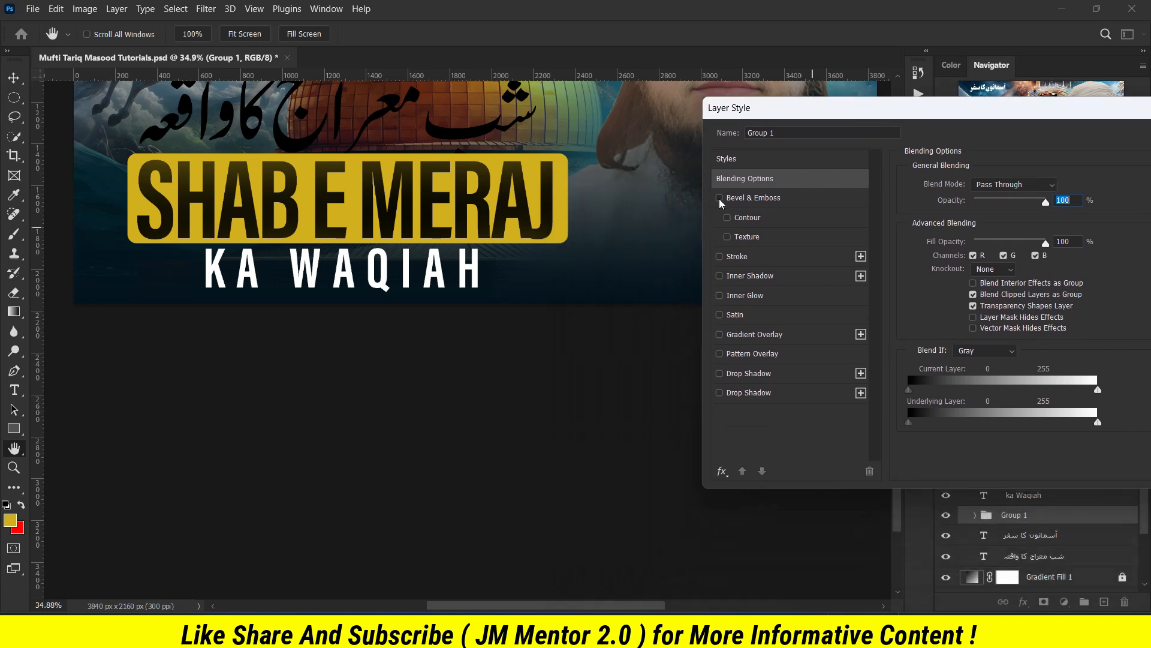
click(719, 198)
click(761, 202)
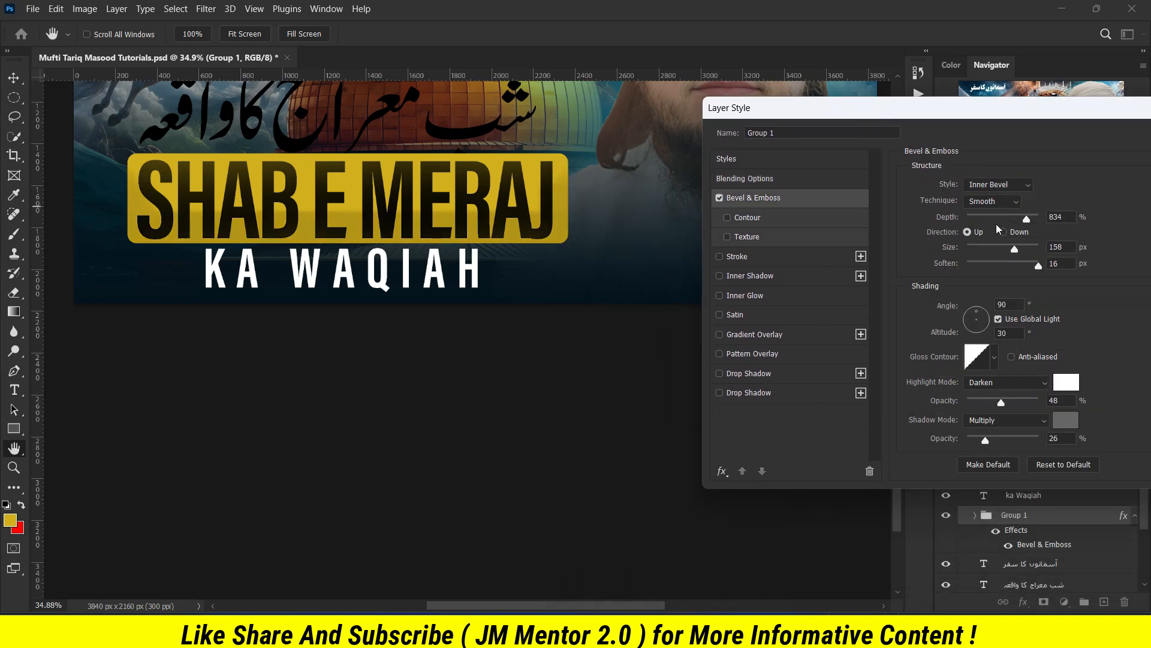
drag(1026, 221, 1035, 267)
click(1065, 420)
drag(727, 487, 708, 543)
click(1049, 345)
mouse_move(976, 249)
mouse_down()
mouse_move(1062, 251)
mouse_move(972, 251)
mouse_up()
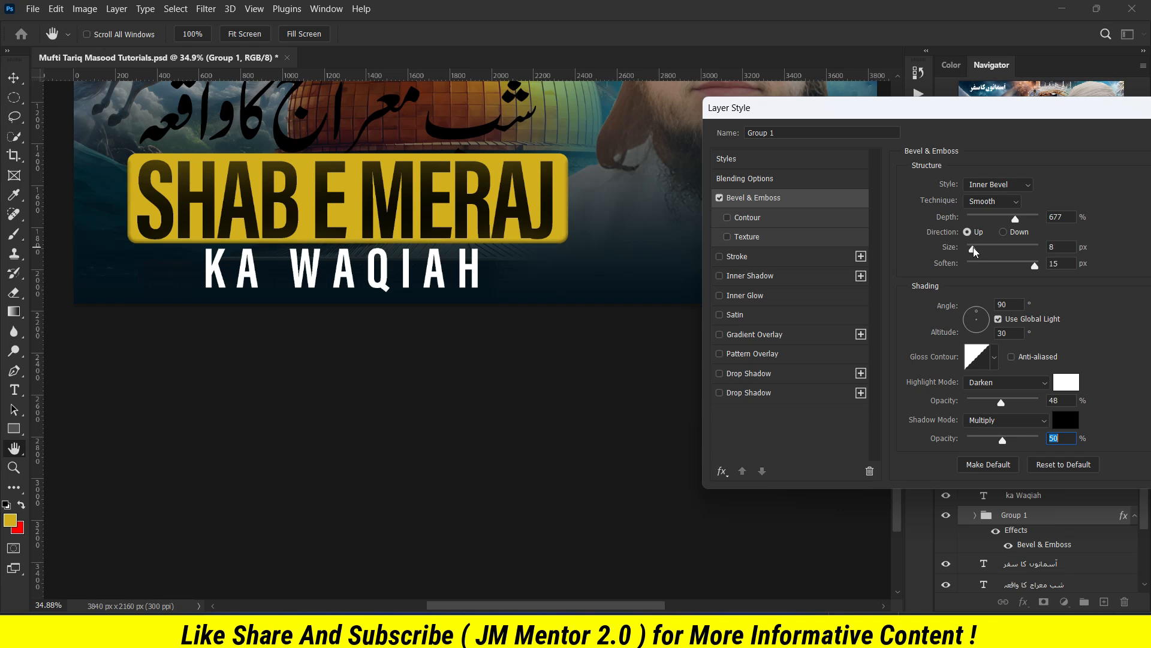
Add a drop shadow to the title group with 38% opacity and 12 px distance.
click(720, 373)
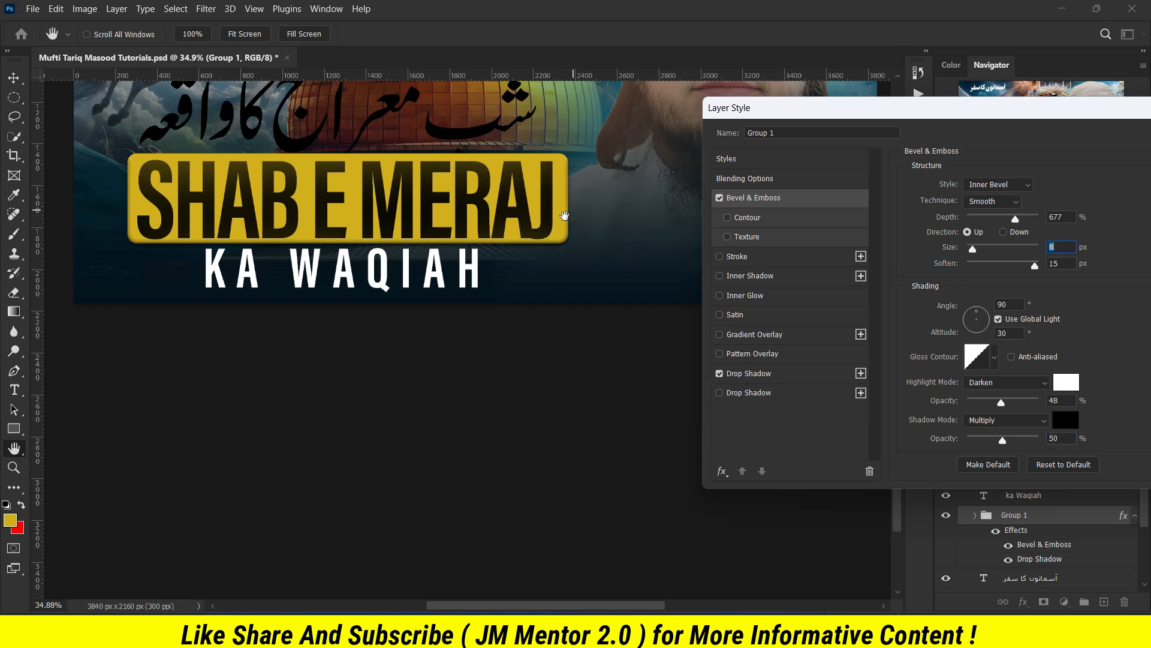
click(747, 373)
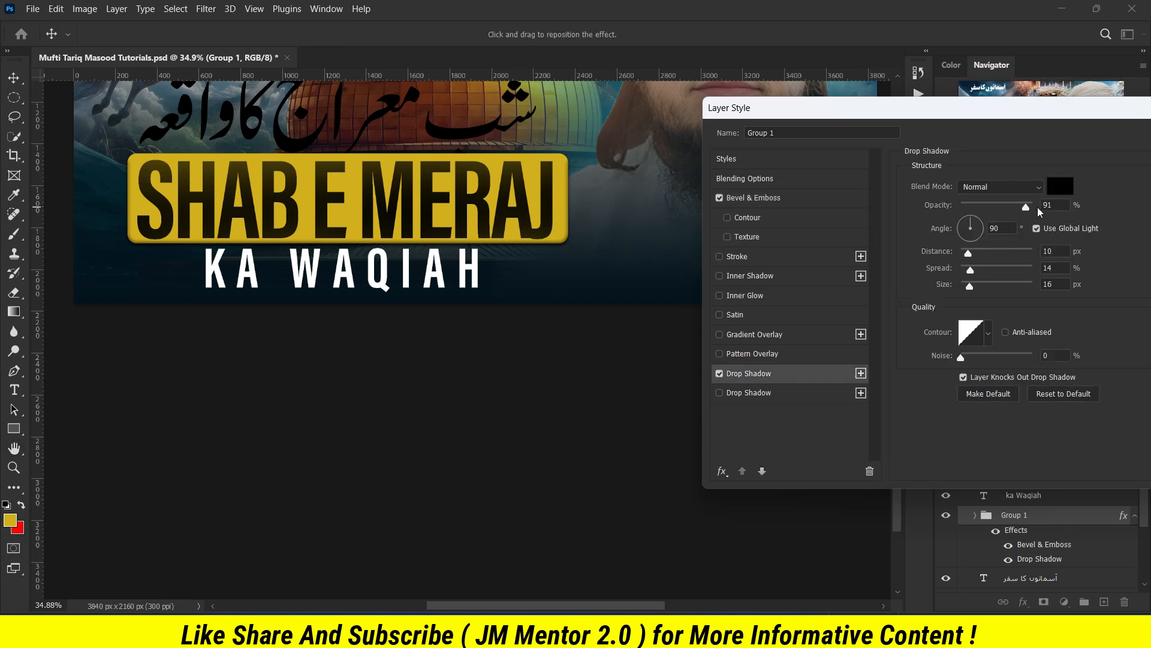
drag(1032, 206, 989, 208)
mouse_move(969, 252)
mouse_down()
mouse_move(1047, 259)
mouse_move(971, 259)
mouse_up()
Enable a stroke on the title group and set its color to black.
click(719, 257)
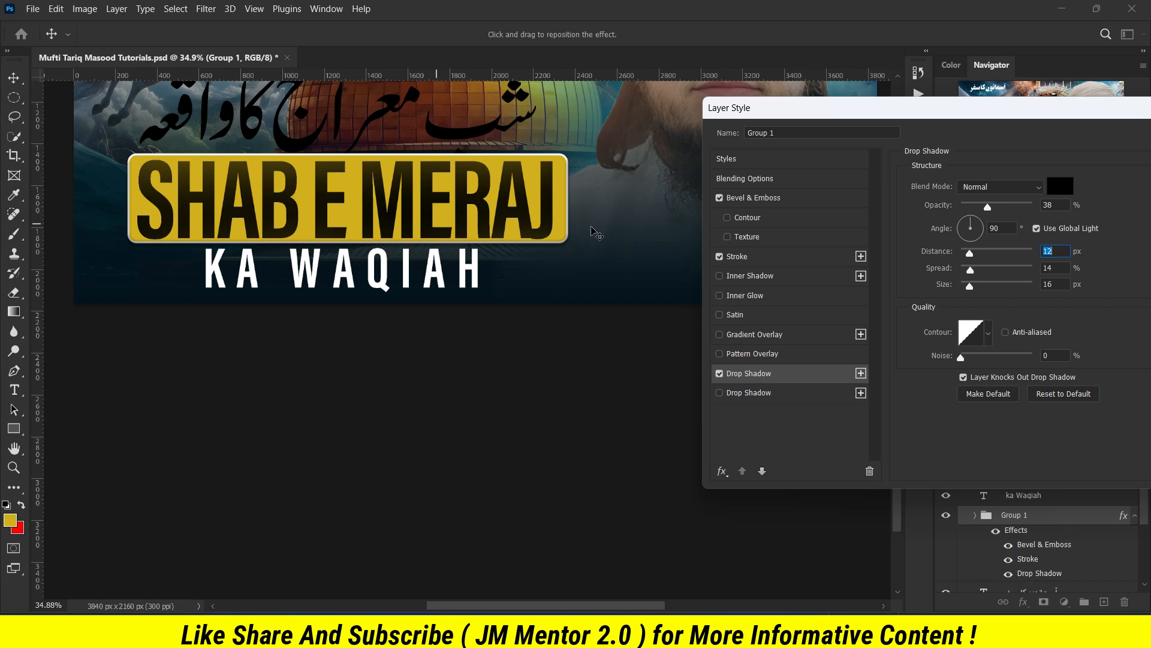
click(744, 259)
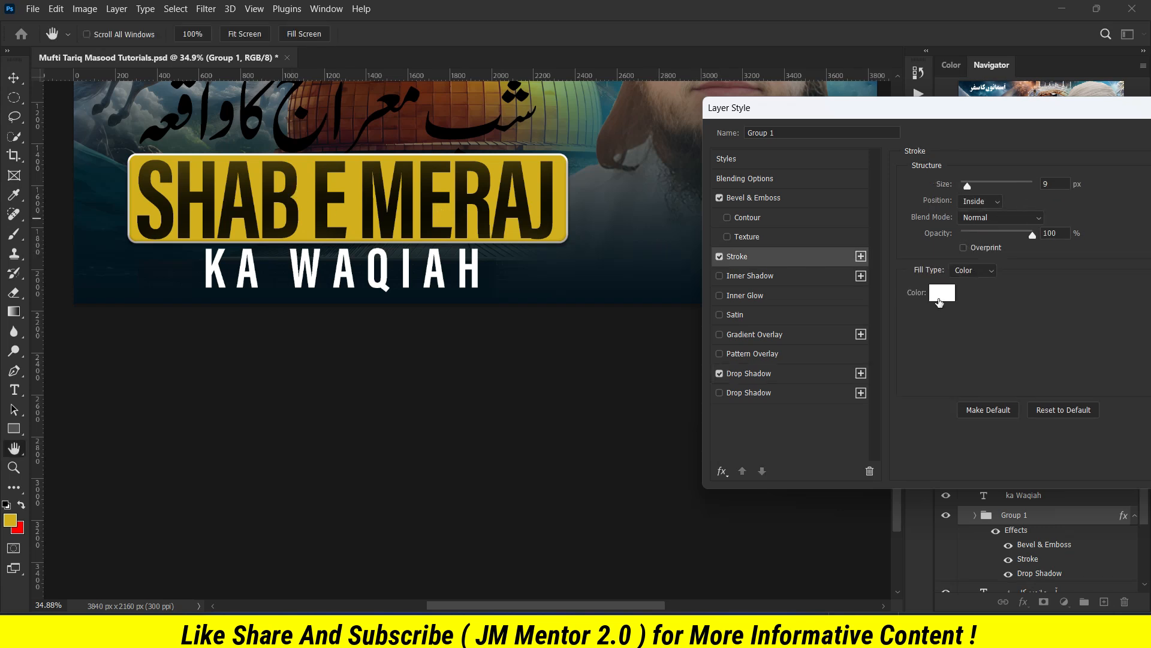
click(940, 293)
click(710, 541)
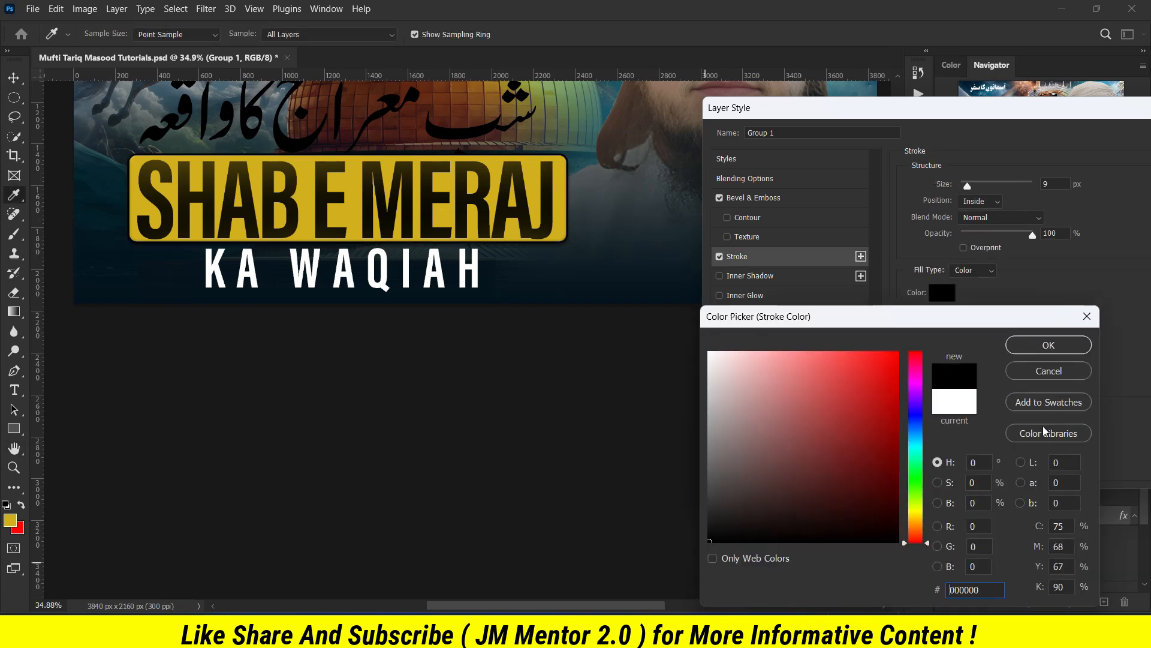
click(1048, 345)
Change the stroke's fill type to a reversed gradient using a yellow-to-orange preset from the 200 Gold Gradients set.
click(982, 273)
click(966, 290)
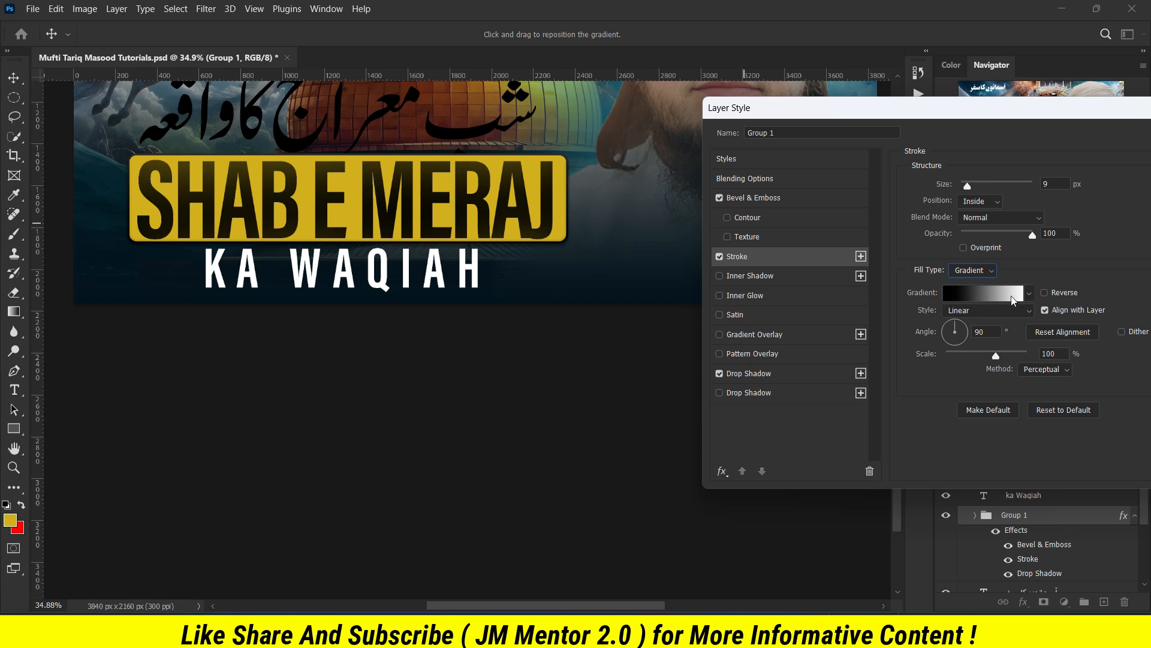
click(1045, 294)
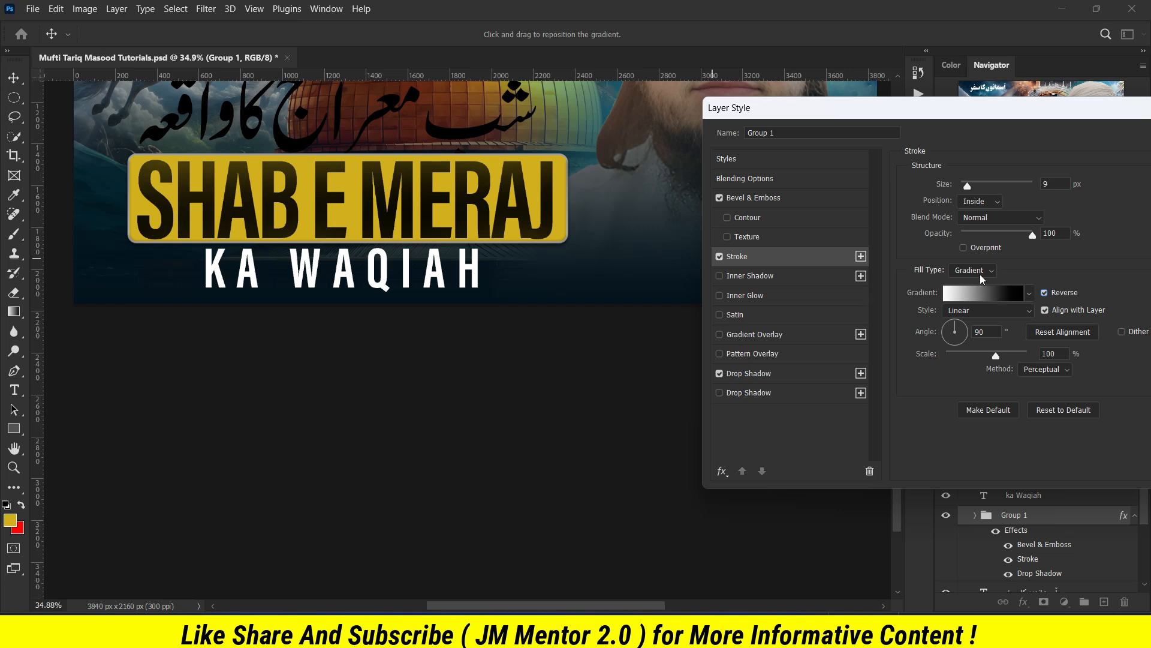
click(992, 295)
scroll(852, 258, down, 5)
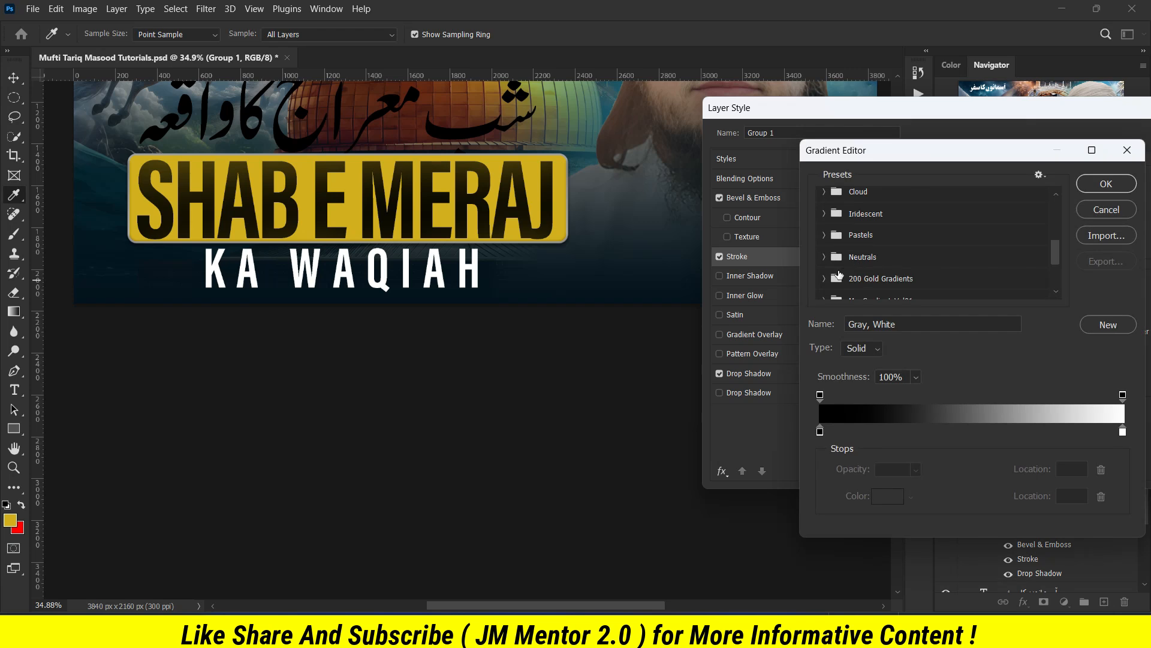
click(825, 279)
scroll(852, 276, down, 2)
click(867, 266)
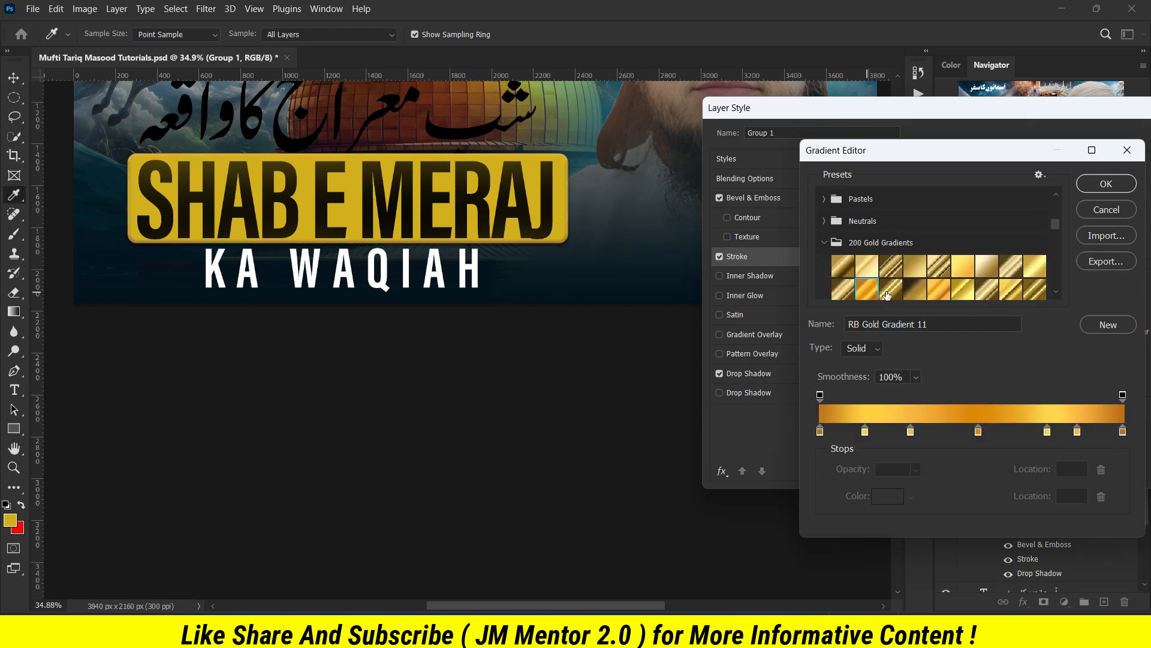
scroll(933, 290, down, 1)
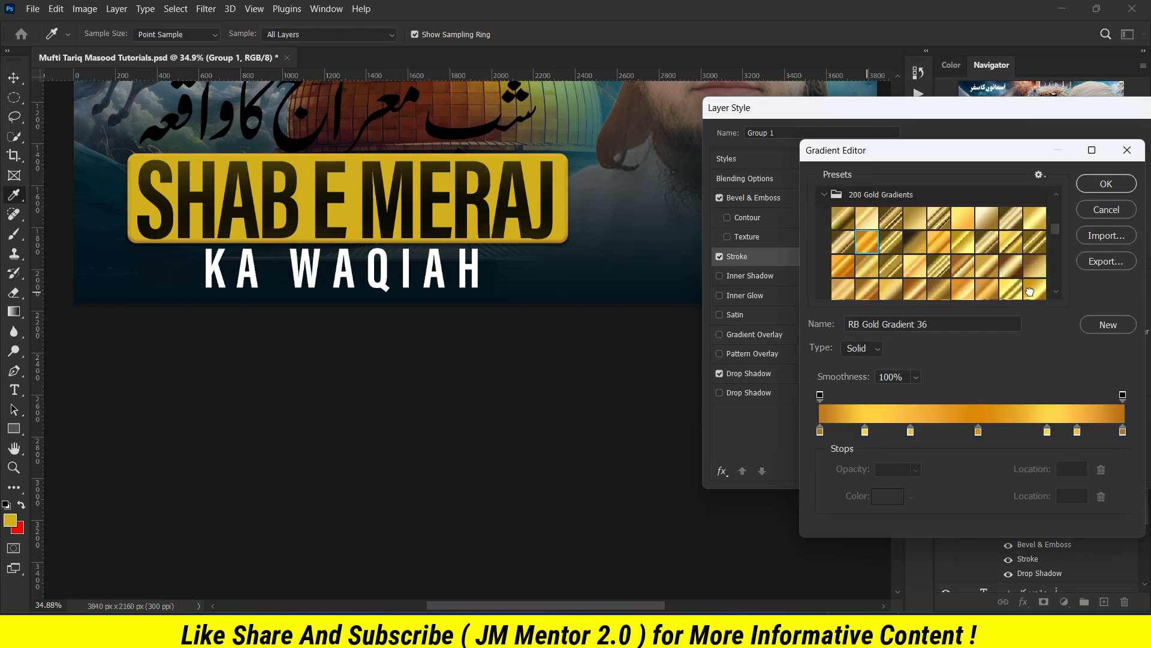
scroll(926, 264, down, 6)
click(937, 264)
click(1105, 185)
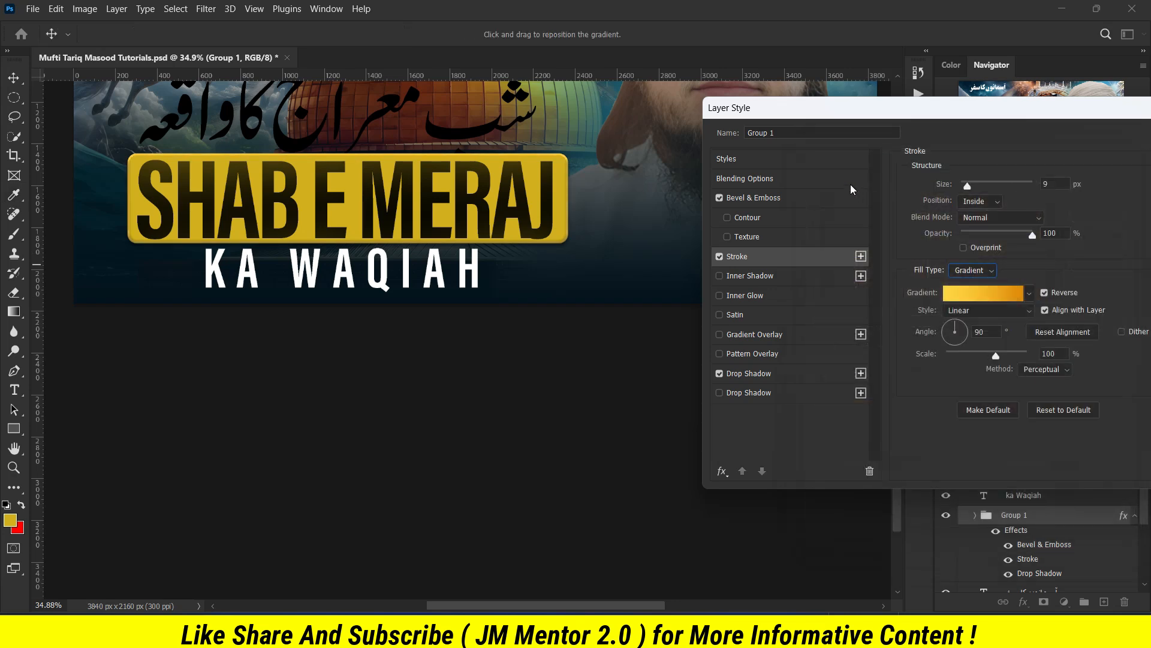
Enable an inner shadow on the title group and set its color to black (000000).
drag(926, 114, 858, 108)
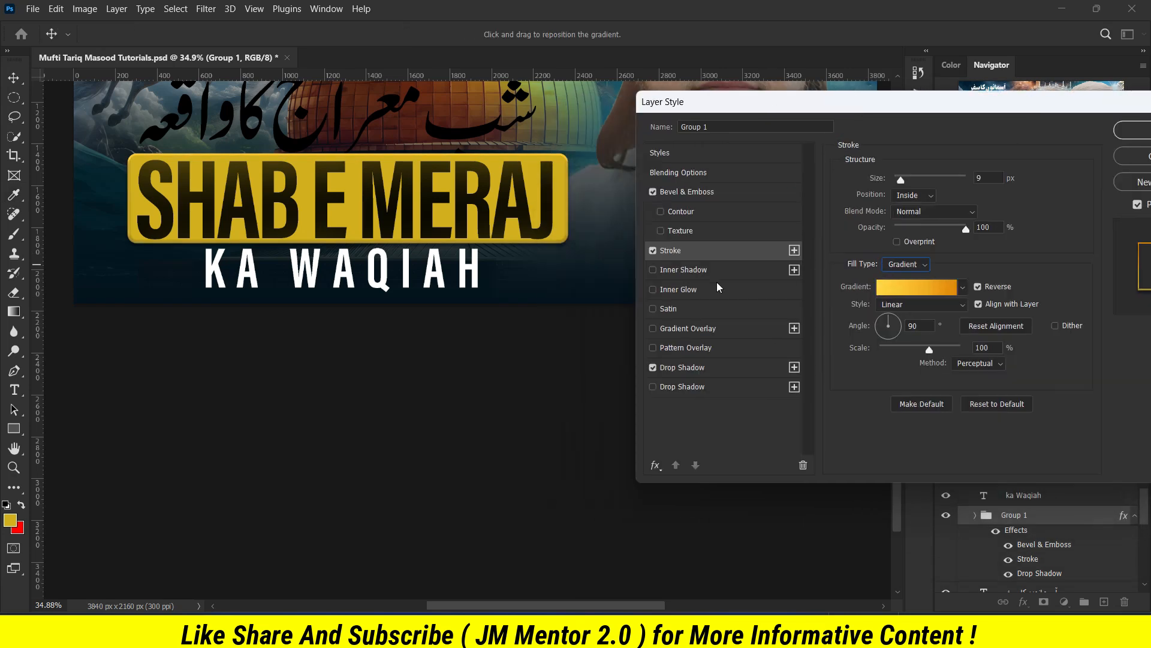
click(653, 270)
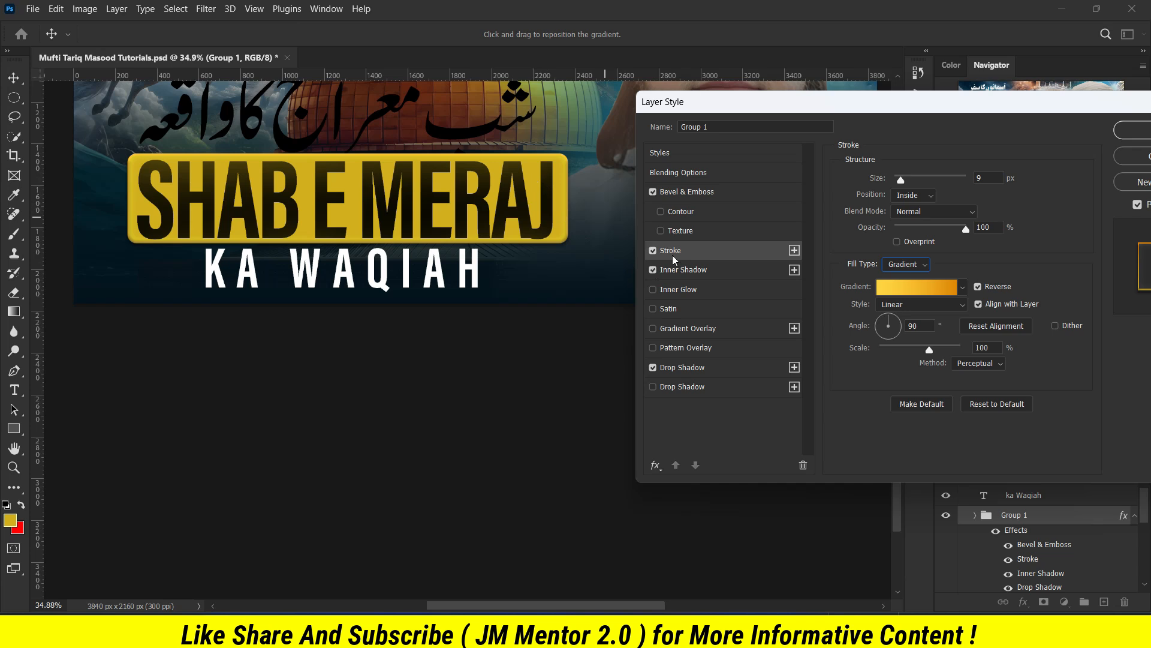
click(682, 270)
click(993, 180)
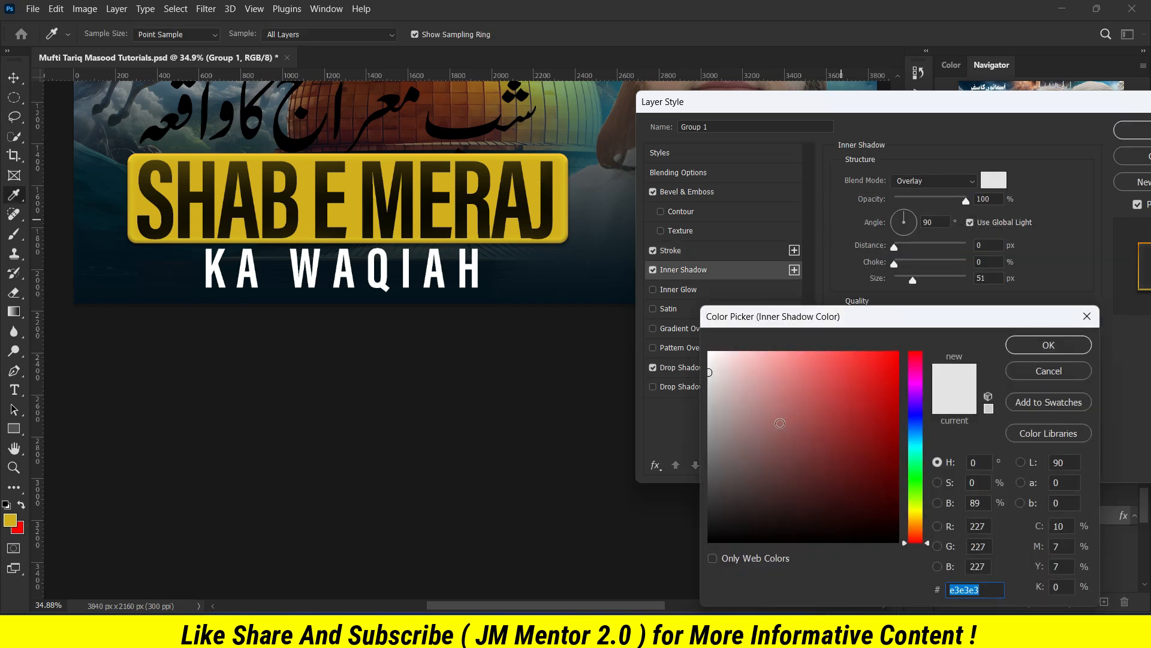
drag(780, 423, 709, 531)
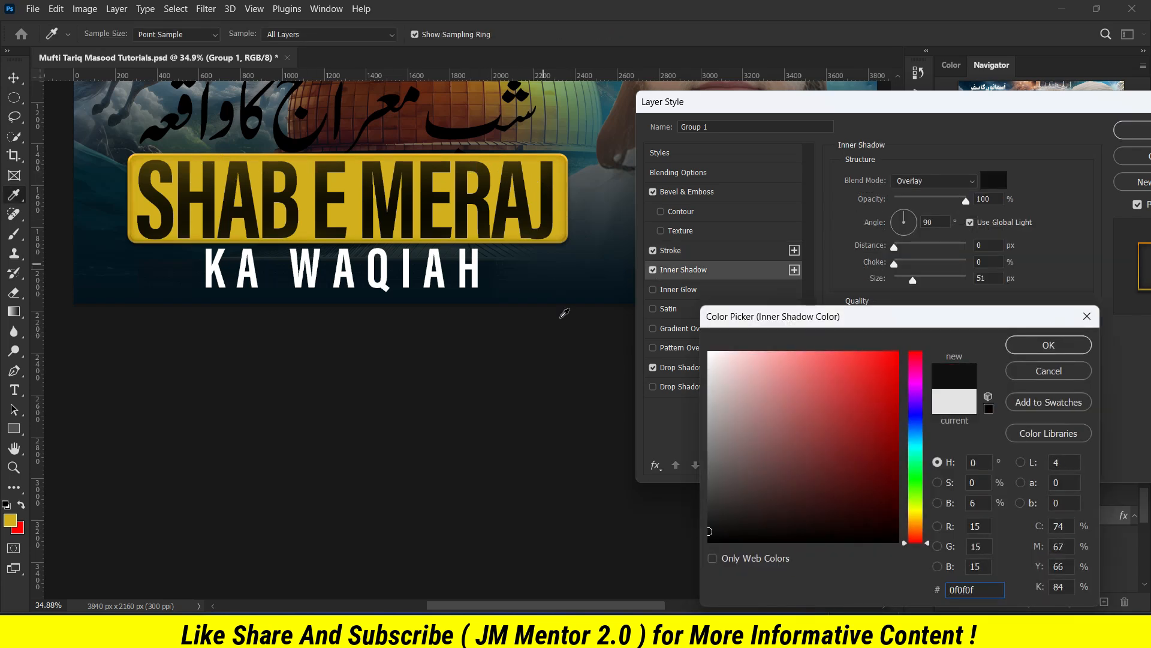
click(710, 539)
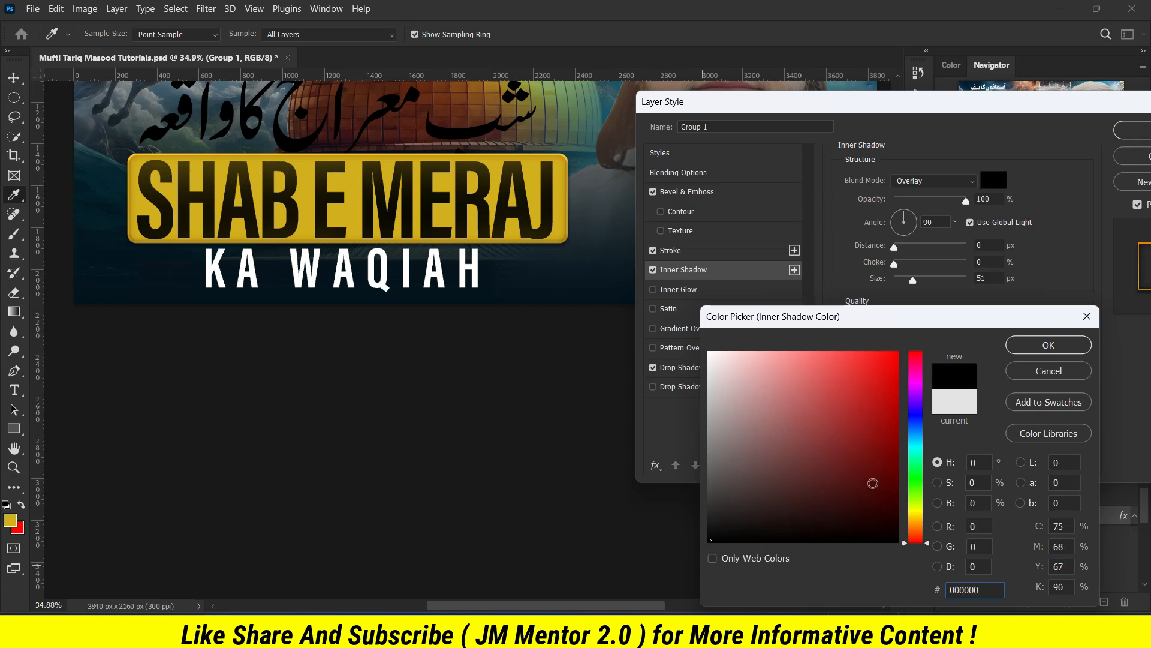
click(1048, 345)
Set the inner shadow's blend mode to Multiply and its opacity to 60%.
click(919, 182)
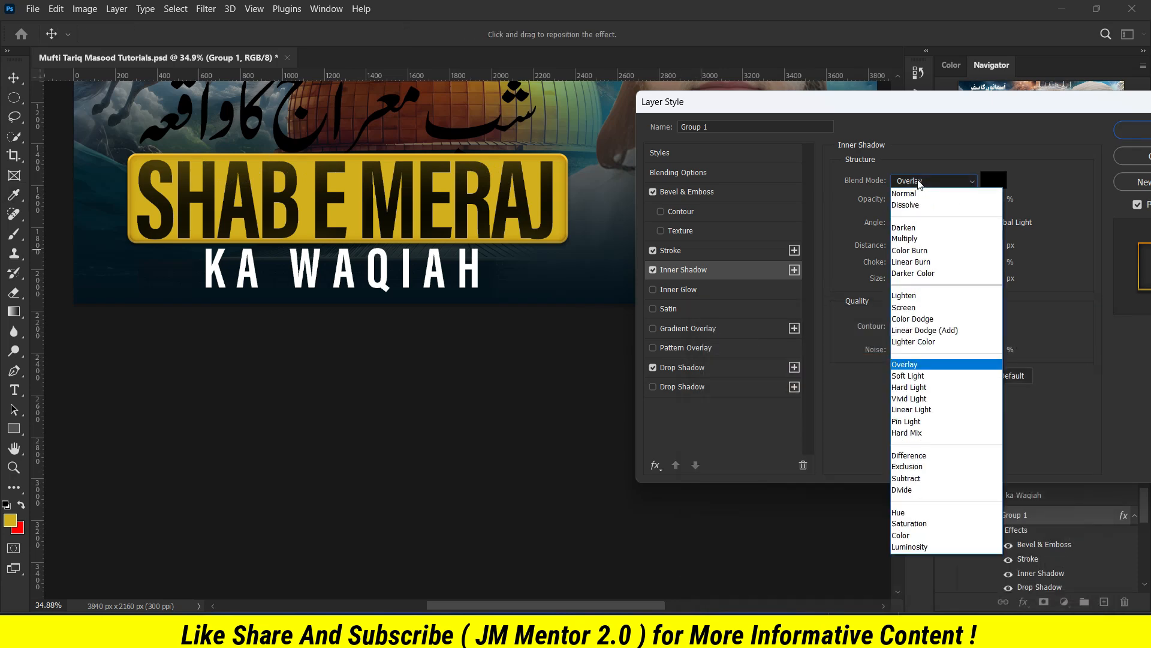
click(911, 191)
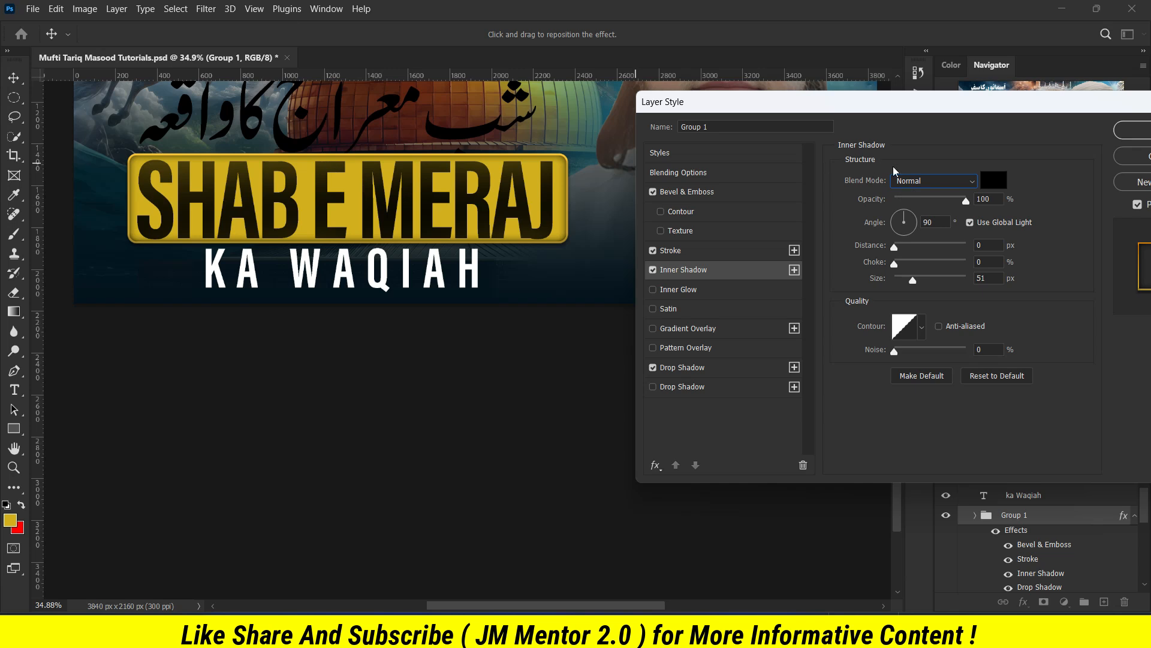
click(934, 181)
click(915, 238)
drag(967, 203, 940, 202)
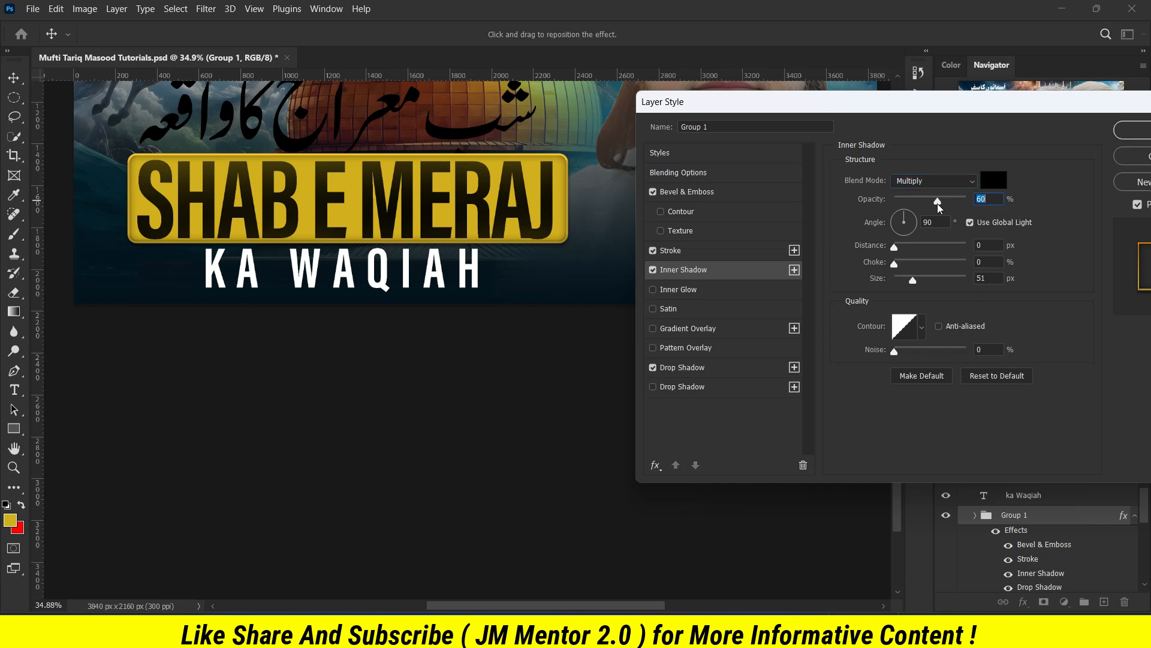
Apply the layer style settings to the title group, deselect it, and save the document.
drag(887, 104, 670, 103)
click(981, 128)
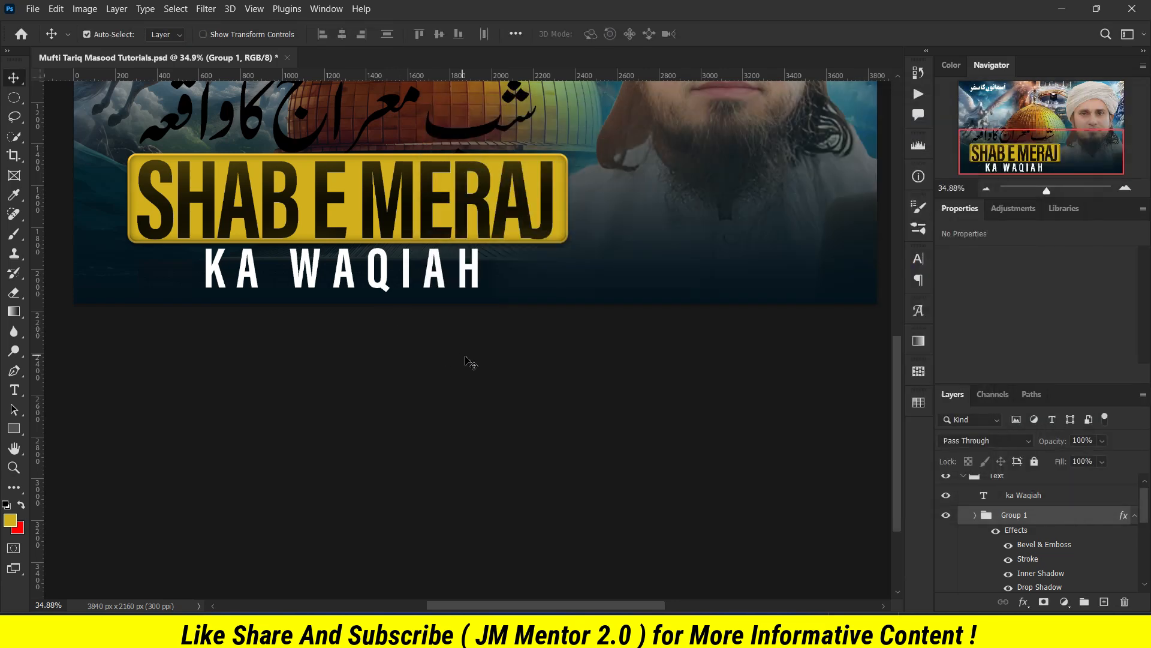
scroll(466, 359, down, 5)
scroll(379, 247, up, 3)
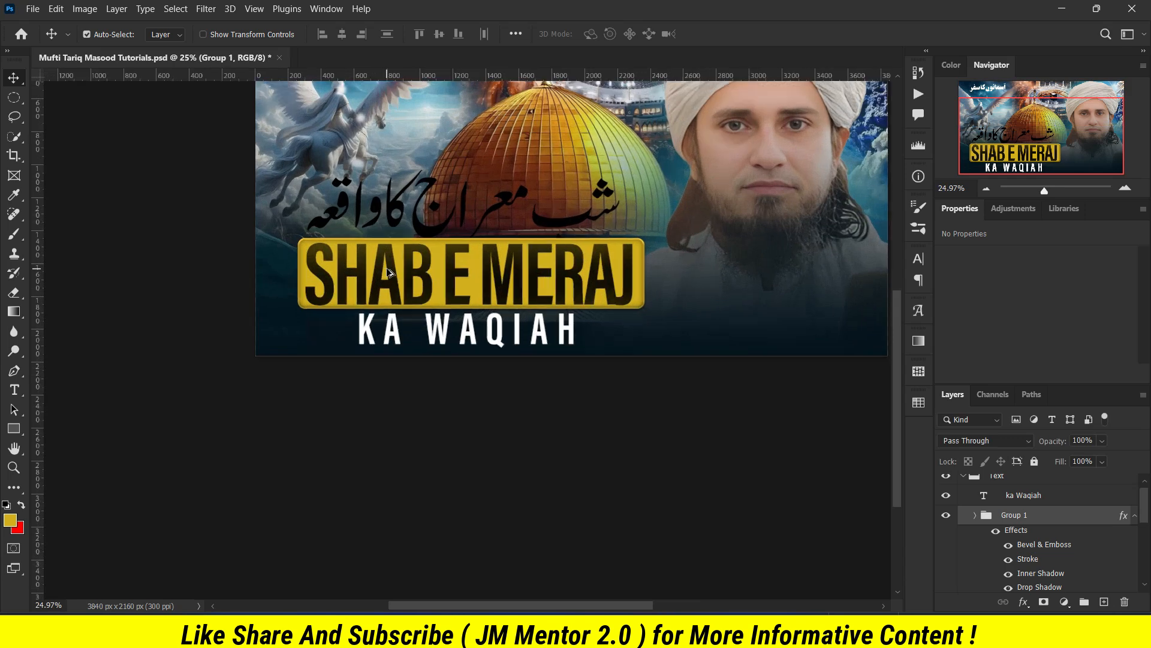
click(533, 478)
scroll(622, 333, down, 2)
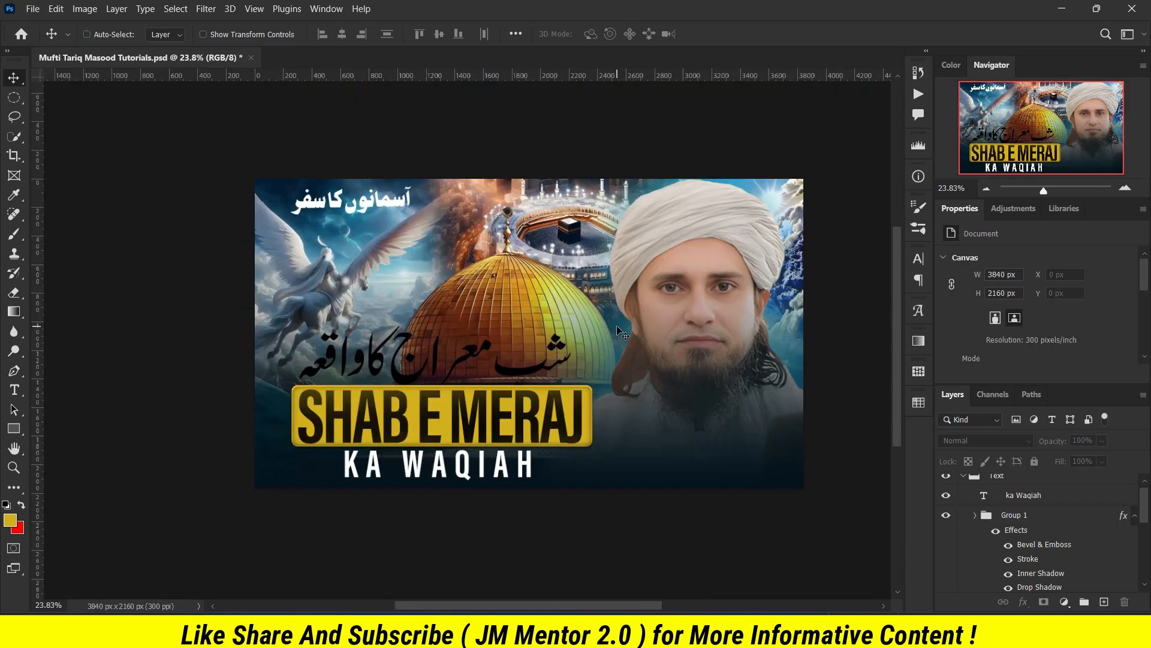
key(ctrl+s)
Move the black Urdu headline slightly up from the SHAB E MERAJ block and convert its text layer to a shape.
scroll(447, 292, down, 1)
scroll(447, 292, up, 3)
scroll(447, 292, down, 1)
drag(538, 282, 537, 248)
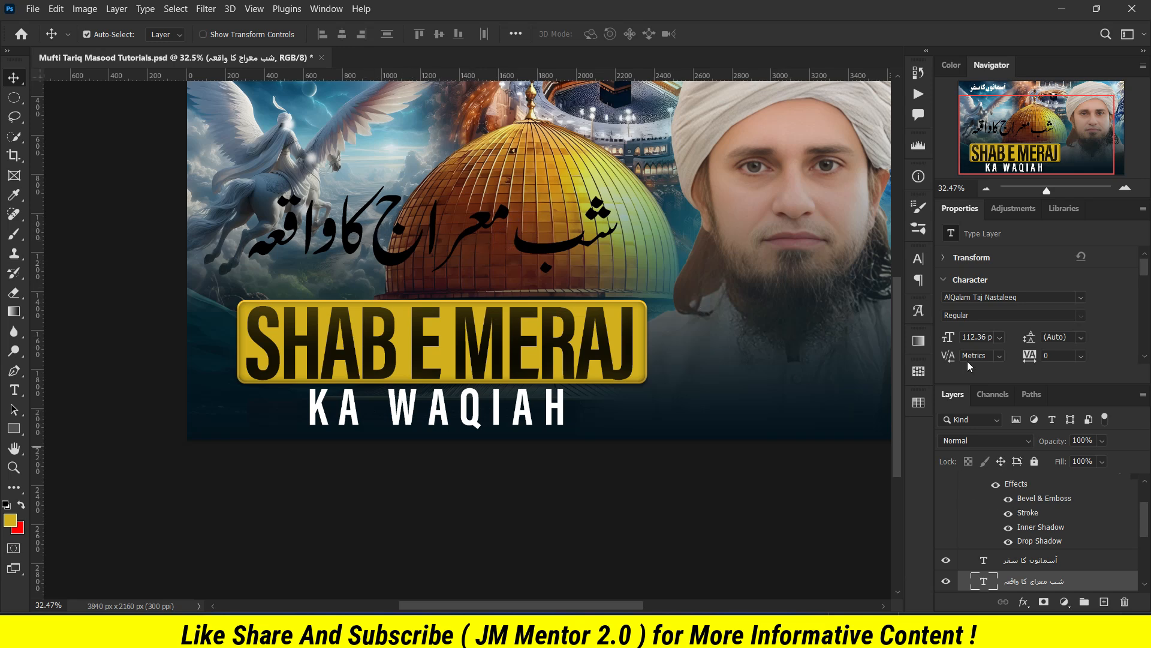
right_click(1075, 580)
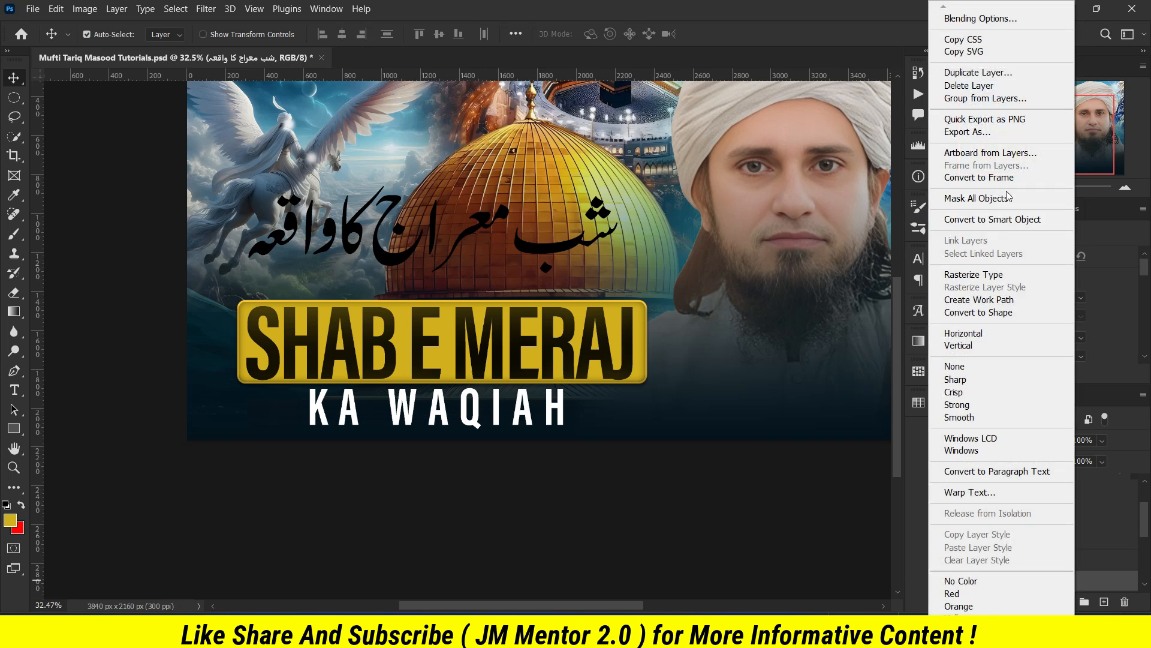
click(975, 313)
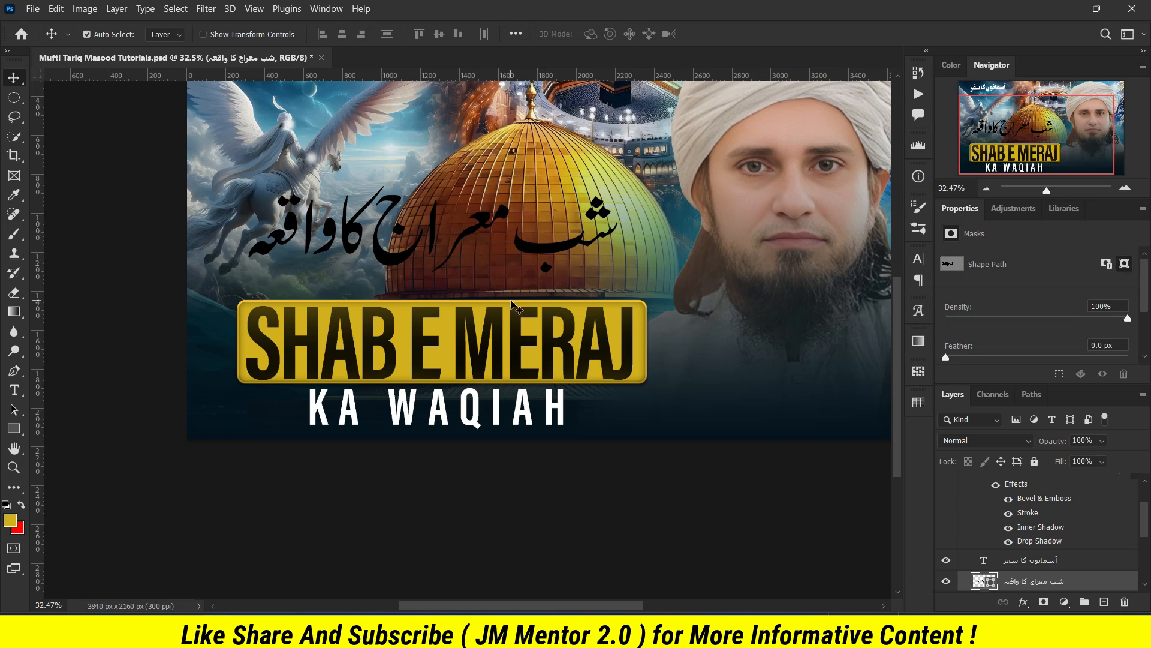
With the Path Selection Tool, move the word شب closer to معراج in the Urdu headline.
click(14, 410)
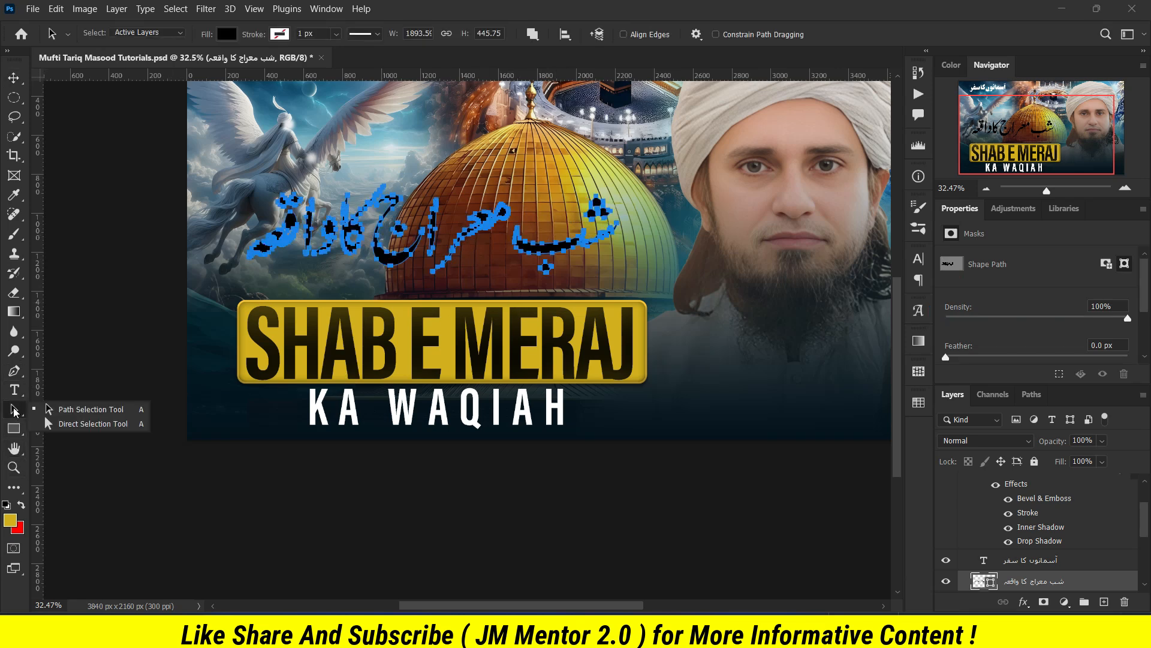
click(60, 411)
click(555, 252)
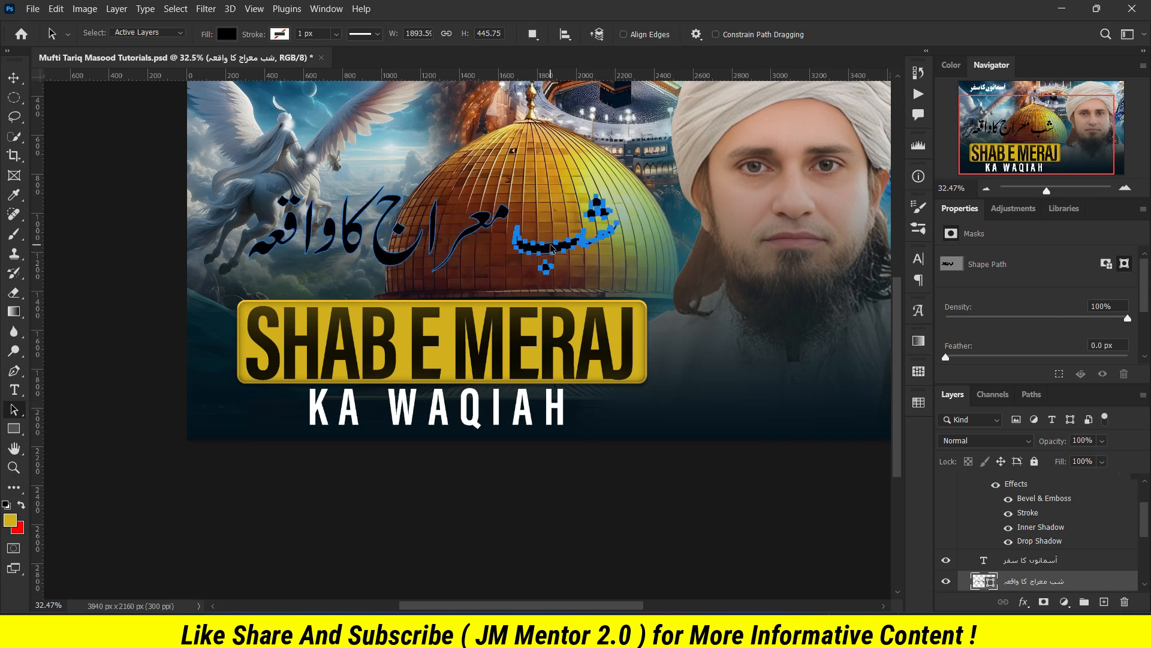
drag(553, 252, 518, 257)
click(572, 261)
Move the letters of واقعہ closer to کا to tighten the spacing at the end of the Urdu headline.
click(347, 231)
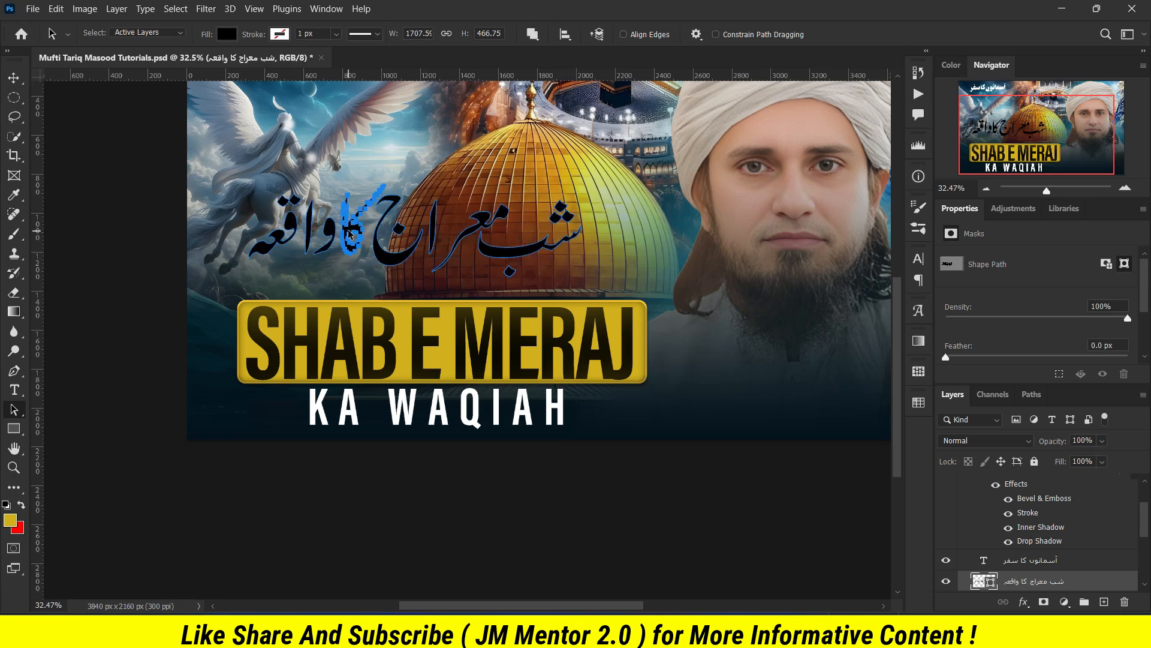
drag(347, 231, 350, 230)
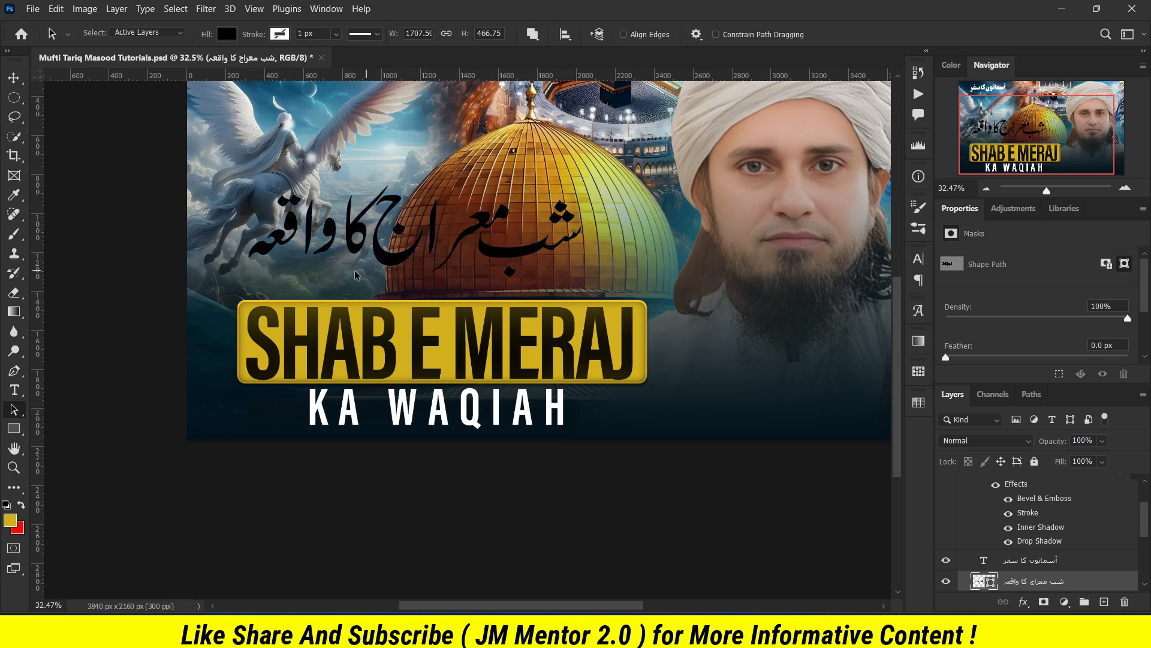
click(331, 232)
drag(332, 228, 302, 246)
drag(317, 234, 270, 249)
drag(291, 222, 311, 226)
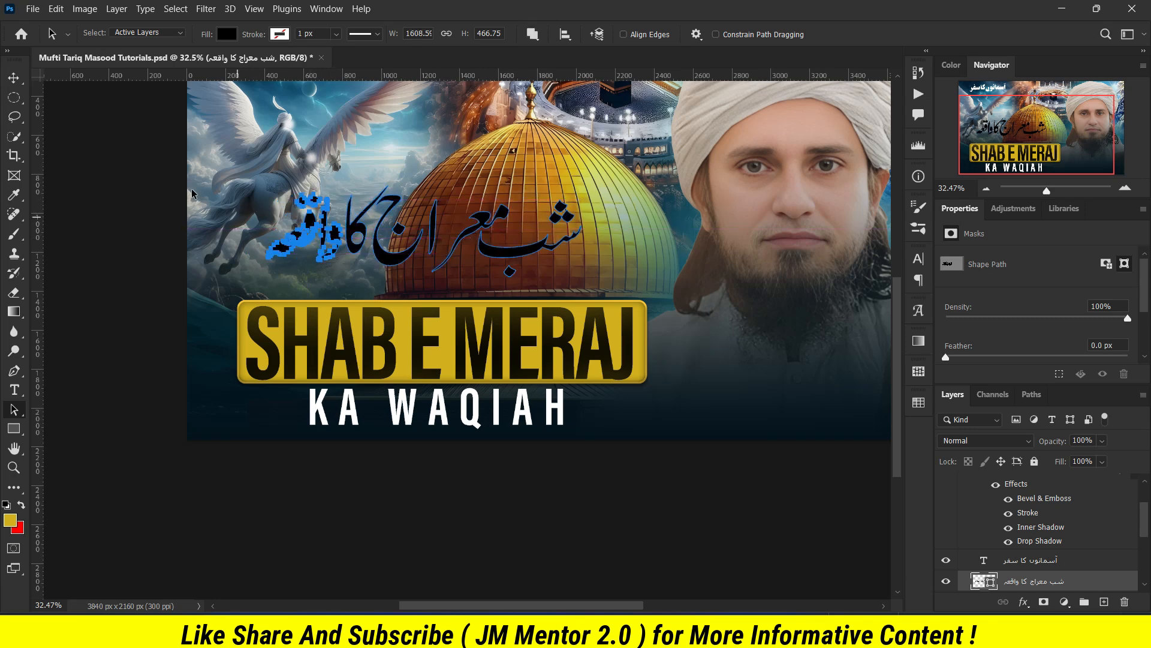
click(13, 77)
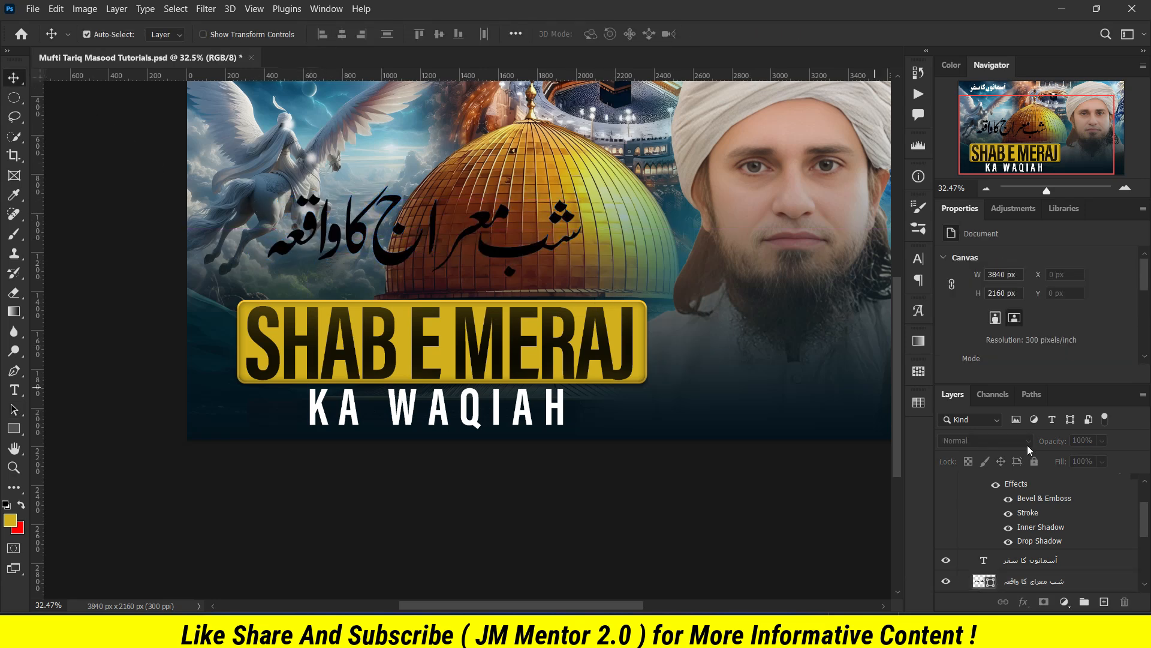
Set the fill color of the Urdu headline shape to white (ffffff).
scroll(1062, 553, down, 1)
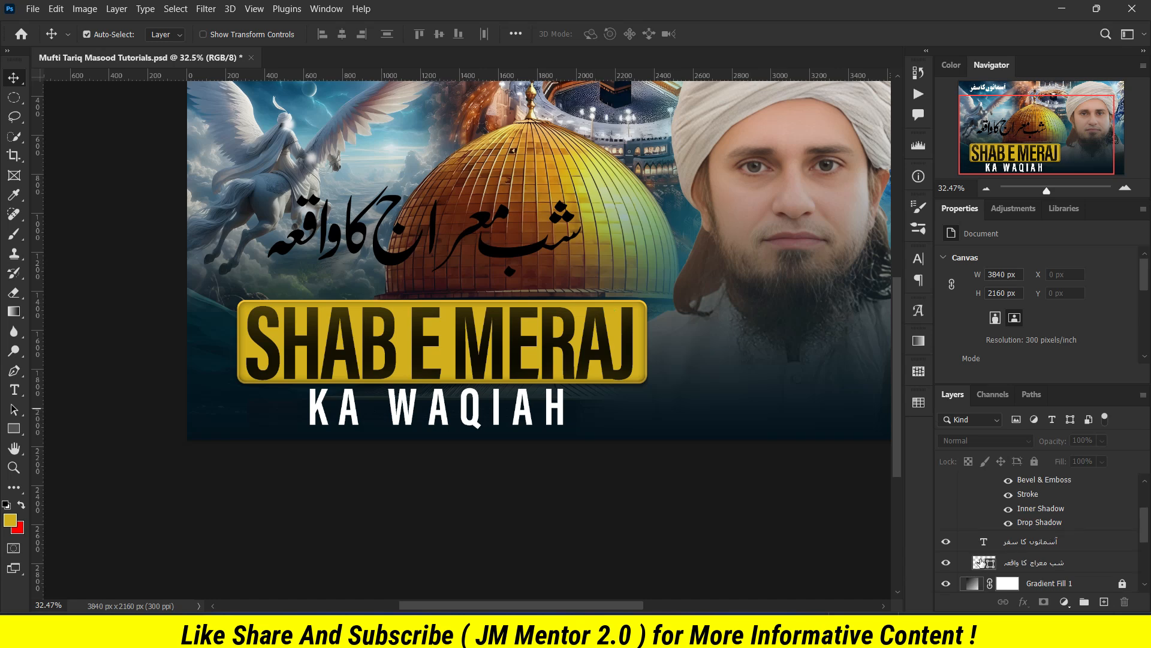
double_click(979, 562)
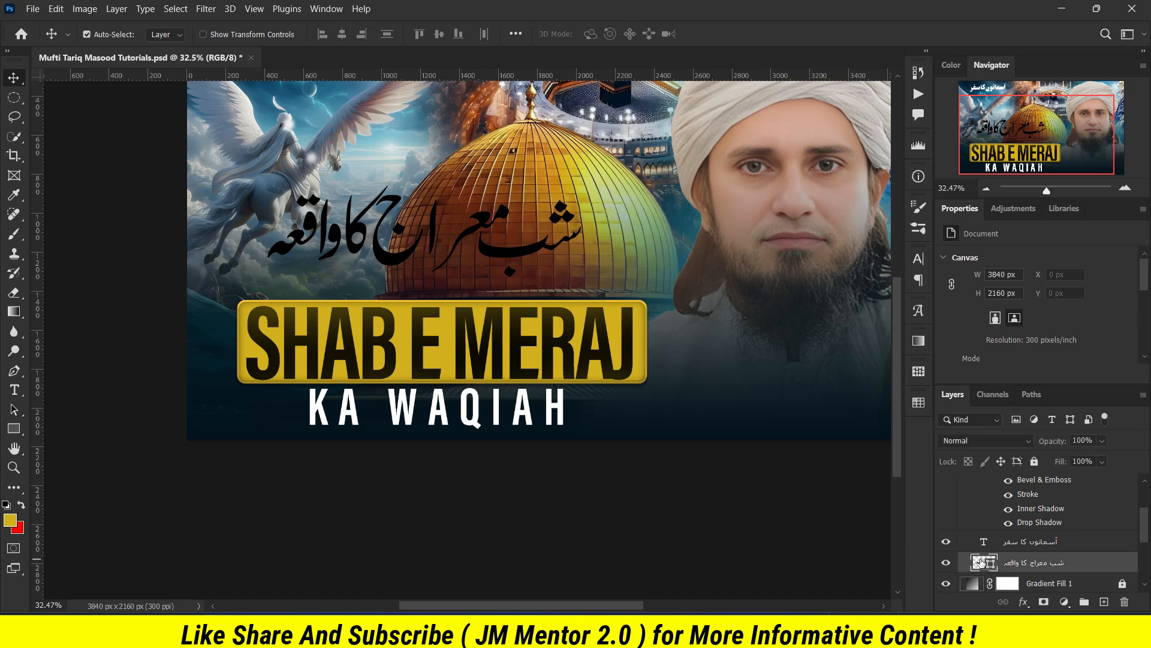
click(383, 227)
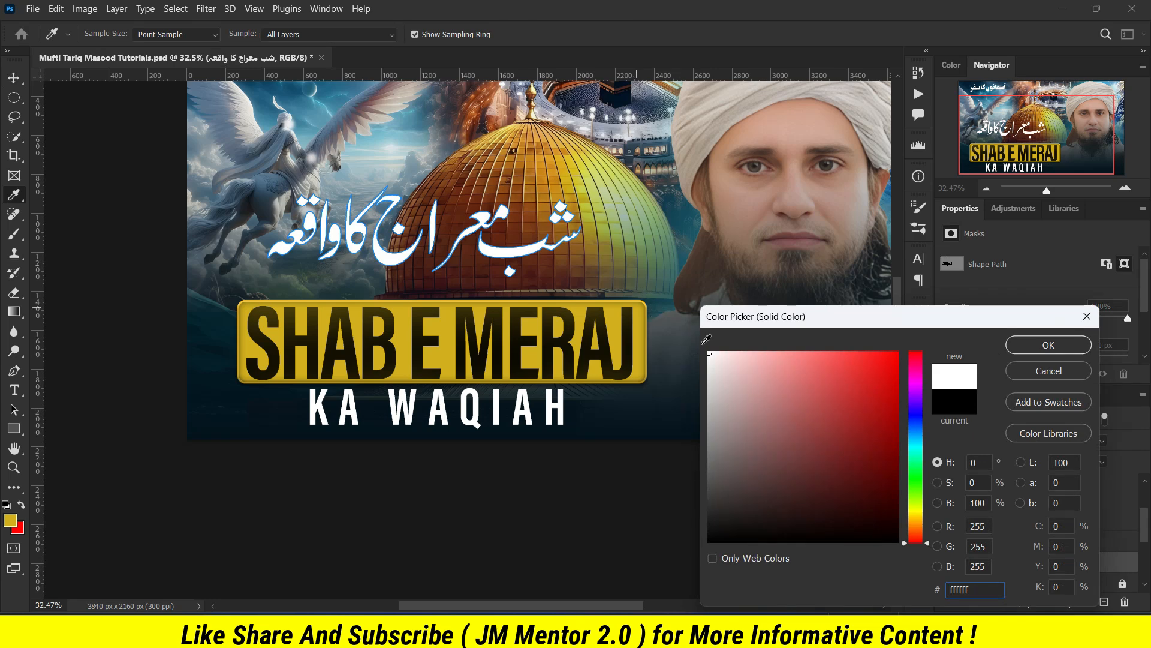
click(1073, 345)
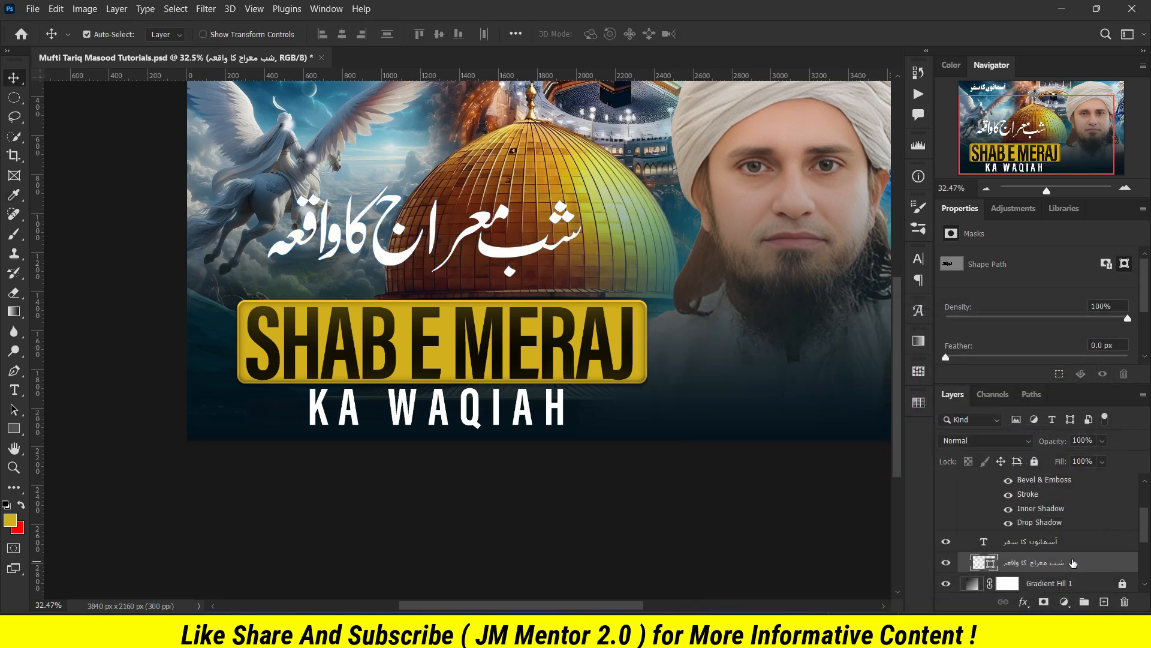
Apply the bright yellow layer style from the JM Mentor2.0 set in JM Mentor 2.0 Text Styles to the Urdu headline.
right_click(1074, 562)
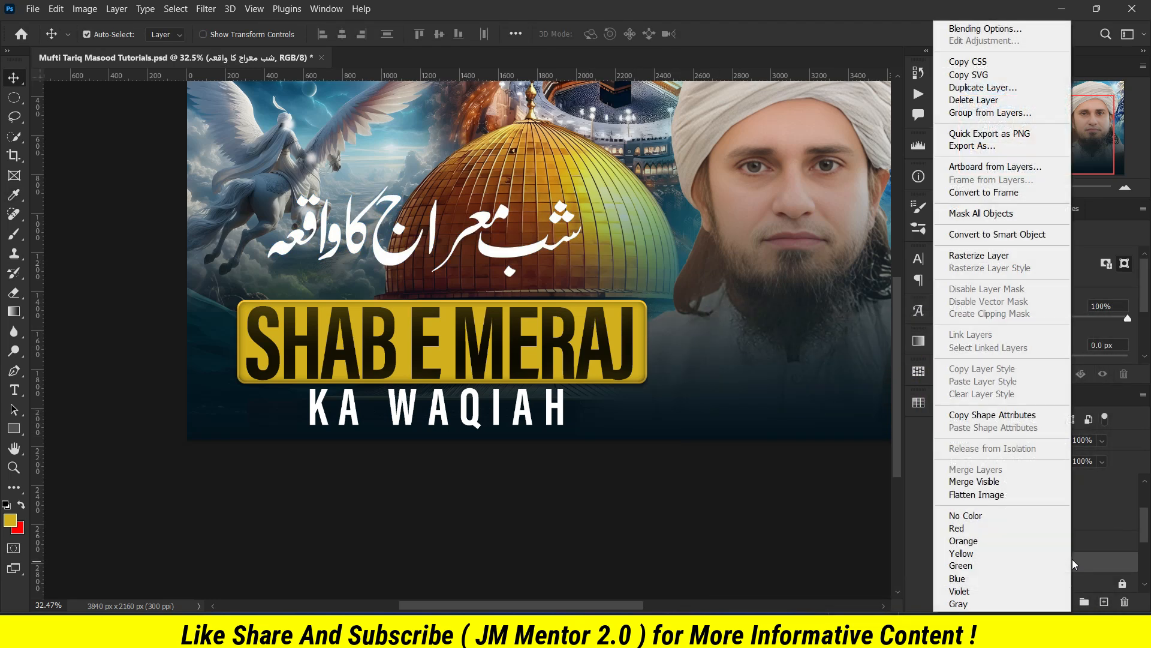
click(957, 28)
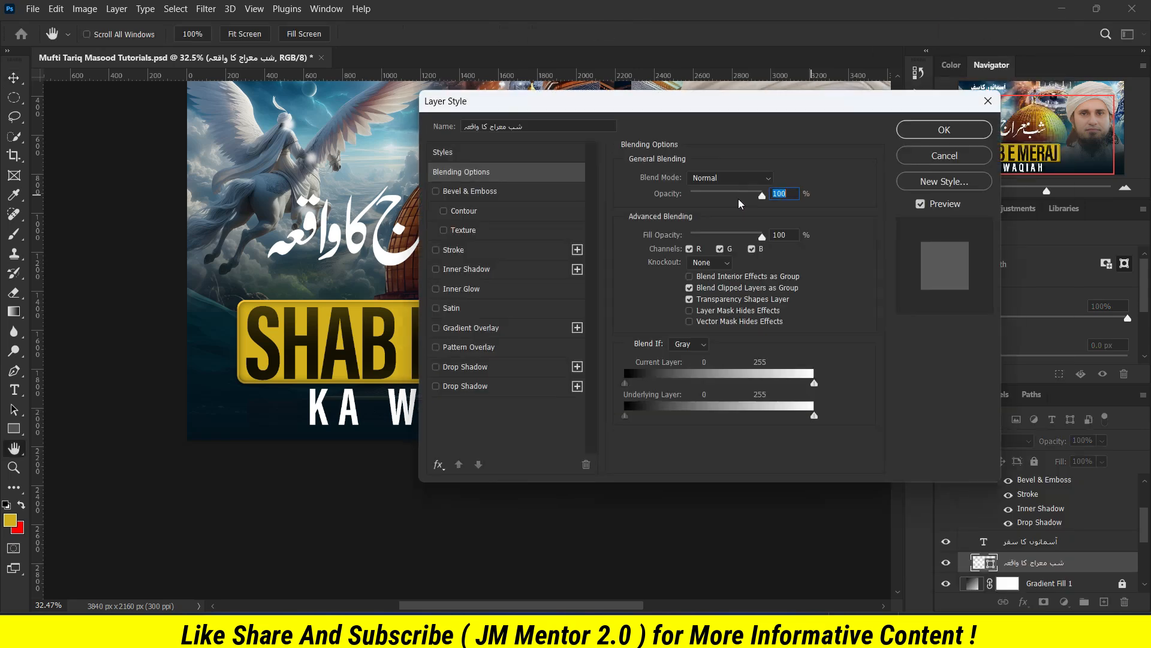
drag(799, 103, 817, 102)
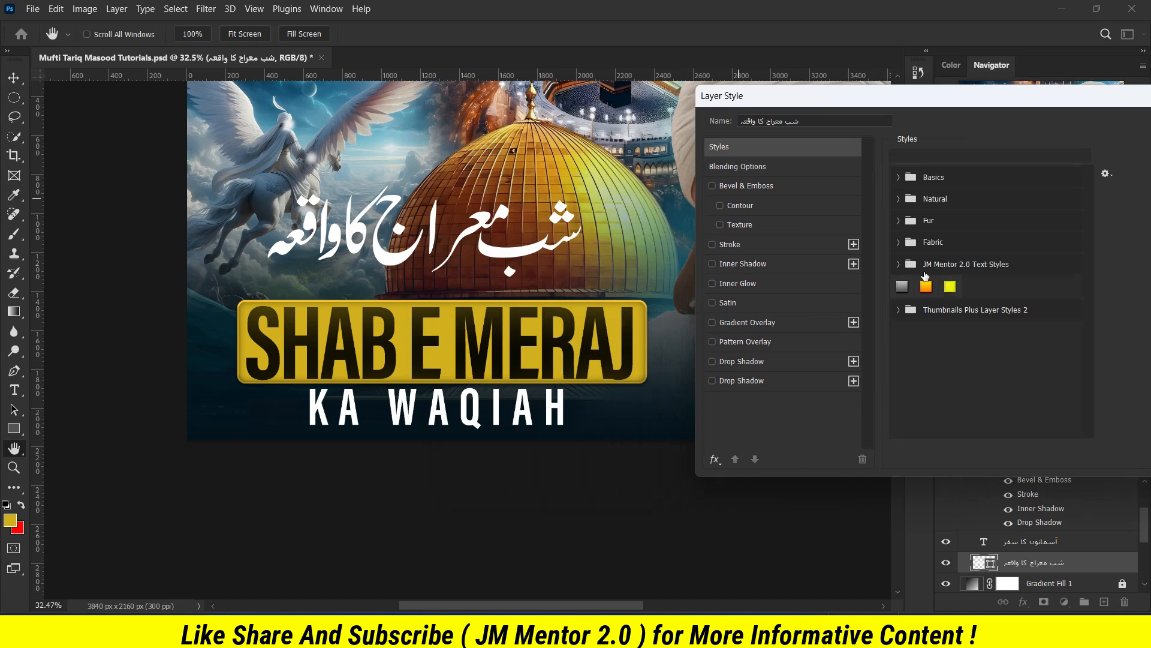
click(898, 265)
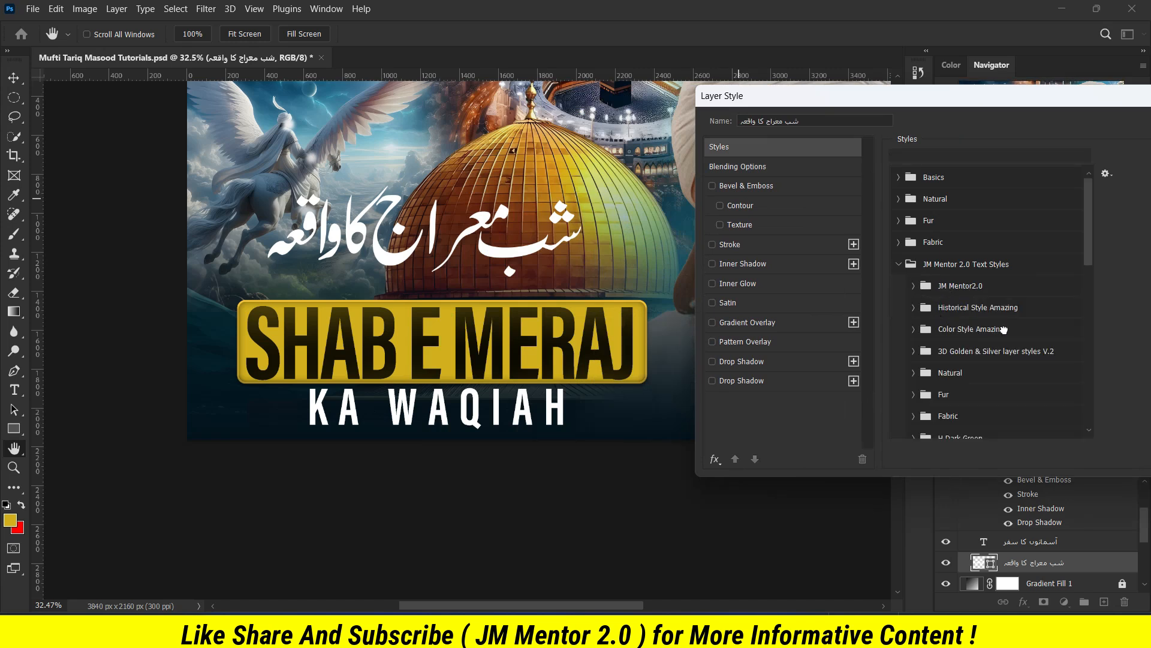
click(914, 286)
scroll(933, 357, down, 3)
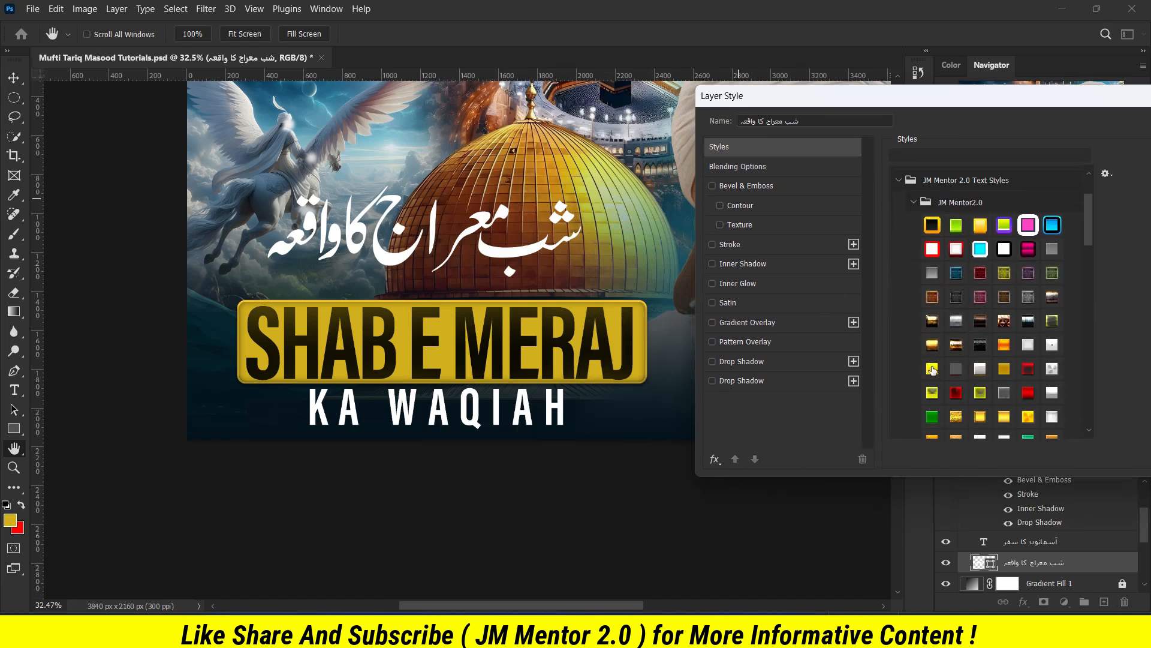
click(932, 369)
drag(907, 107, 672, 111)
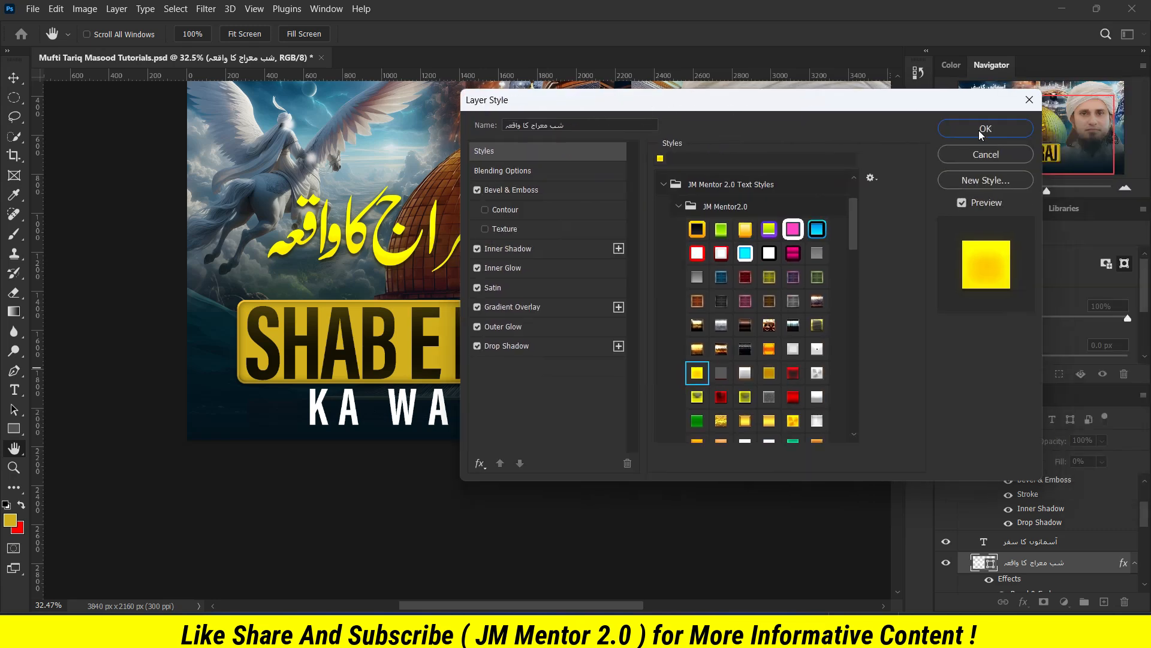
click(985, 129)
Enlarge the yellow Urdu headline slightly with Free Transform and position it just above the SHAB E MERAJ block.
key(ctrl+t)
drag(594, 245, 616, 245)
drag(522, 257, 523, 268)
click(14, 78)
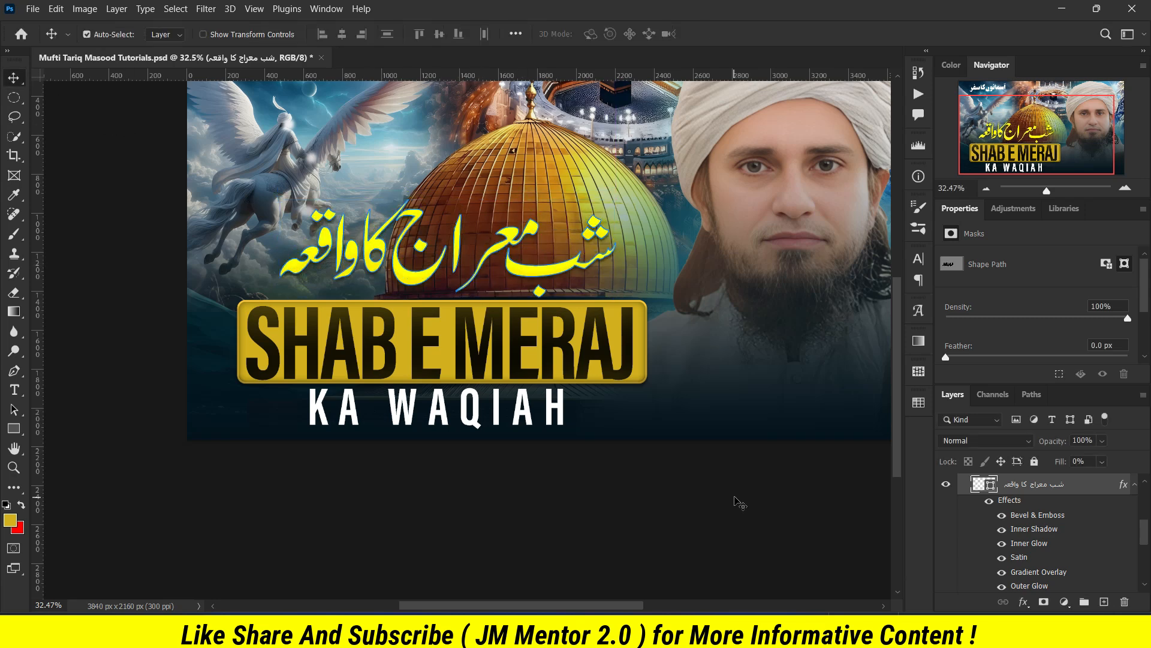
scroll(349, 346, down, 8)
scroll(391, 287, up, 7)
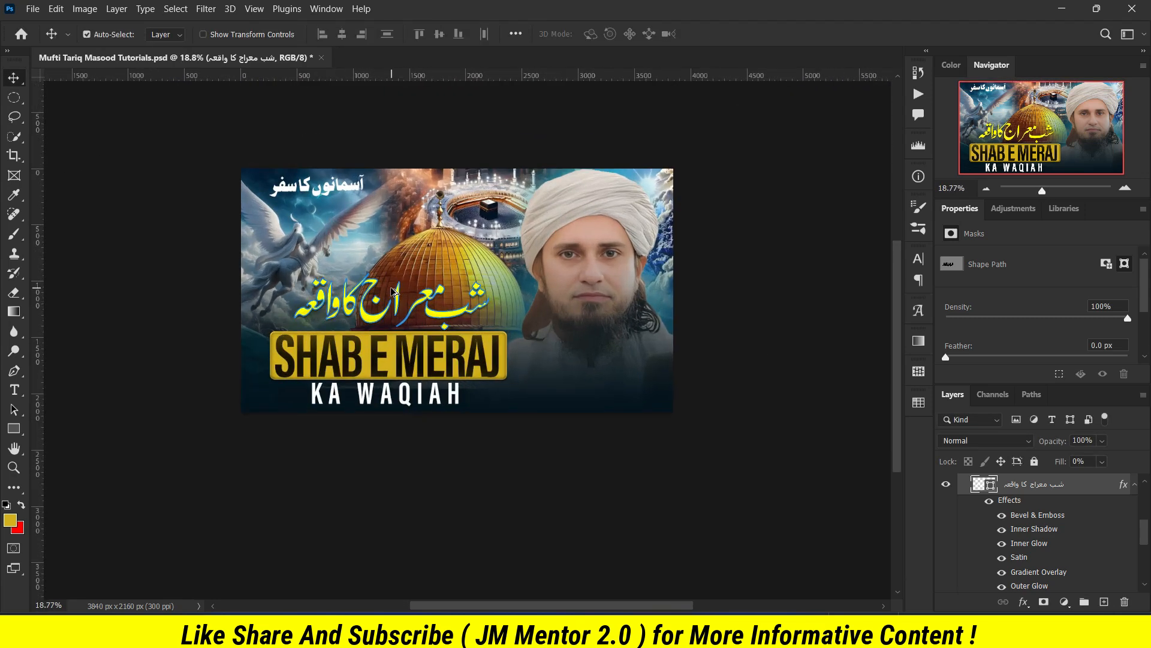
click(431, 520)
Collapse the Text group and create a new empty layer directly above Gradient Fill 1.
click(1132, 489)
scroll(983, 507, up, 4)
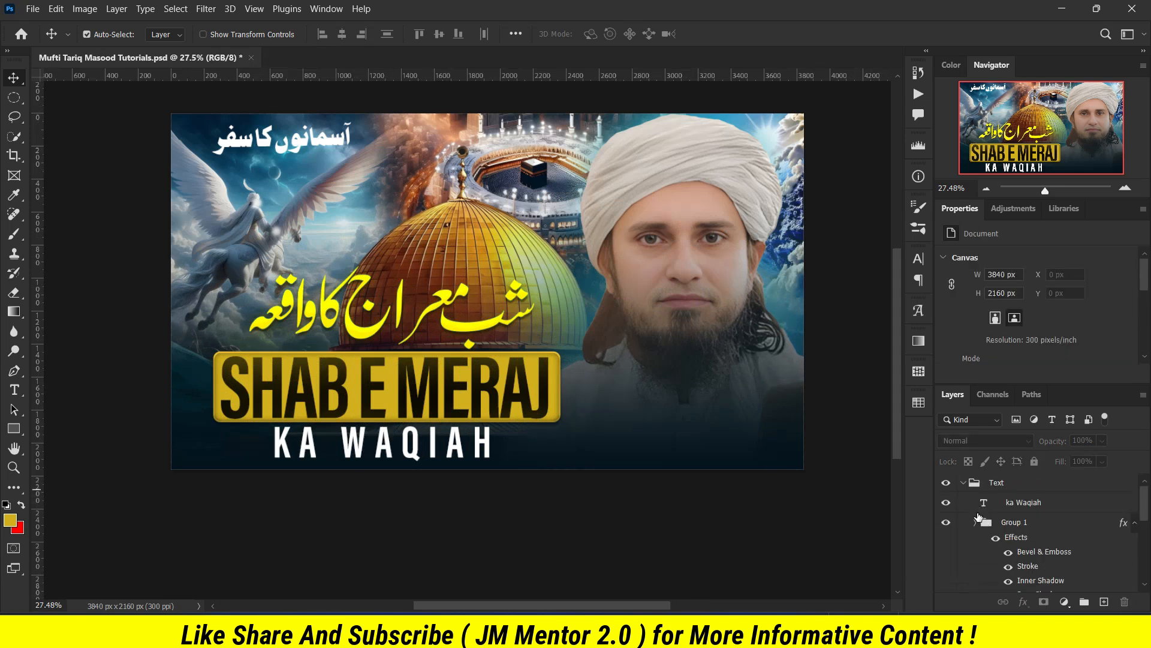
click(964, 483)
click(1048, 504)
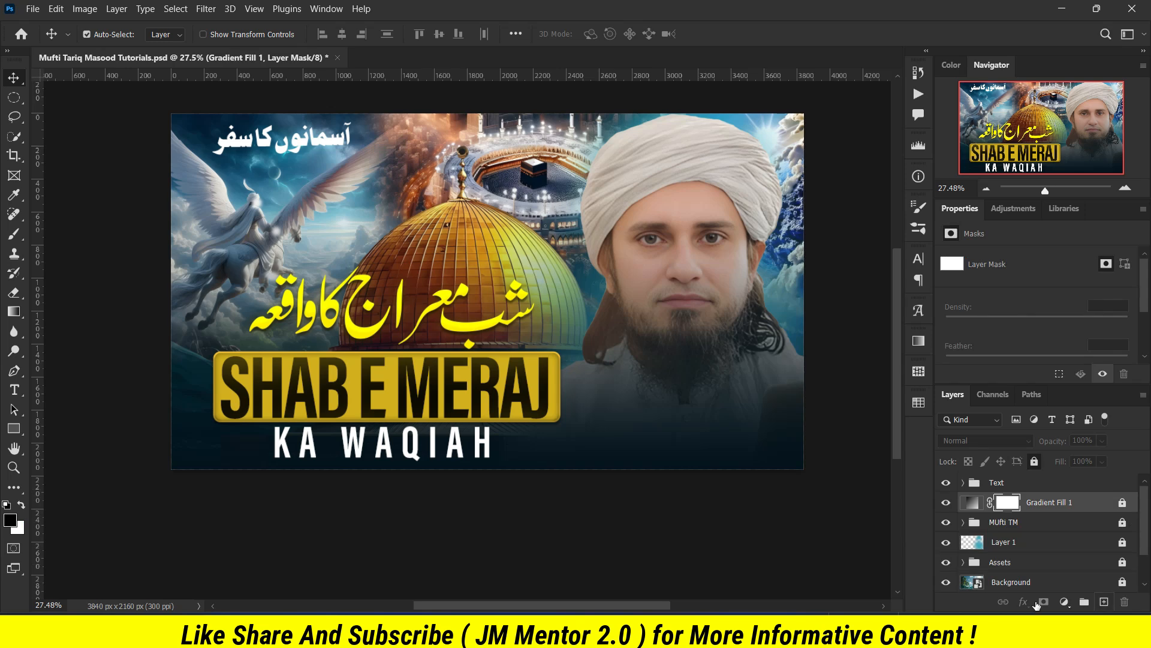
click(1104, 602)
Switch to the Brush tool and set the foreground color to dark navy 031118, sampled from the area below the title block.
key(b)
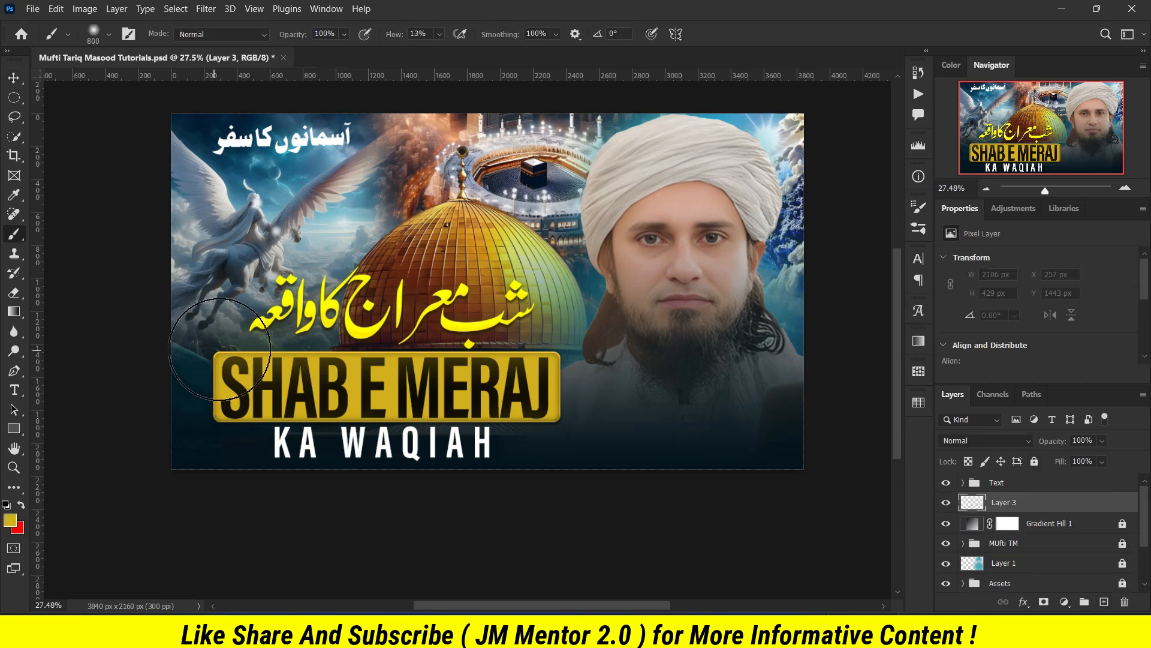
click(11, 520)
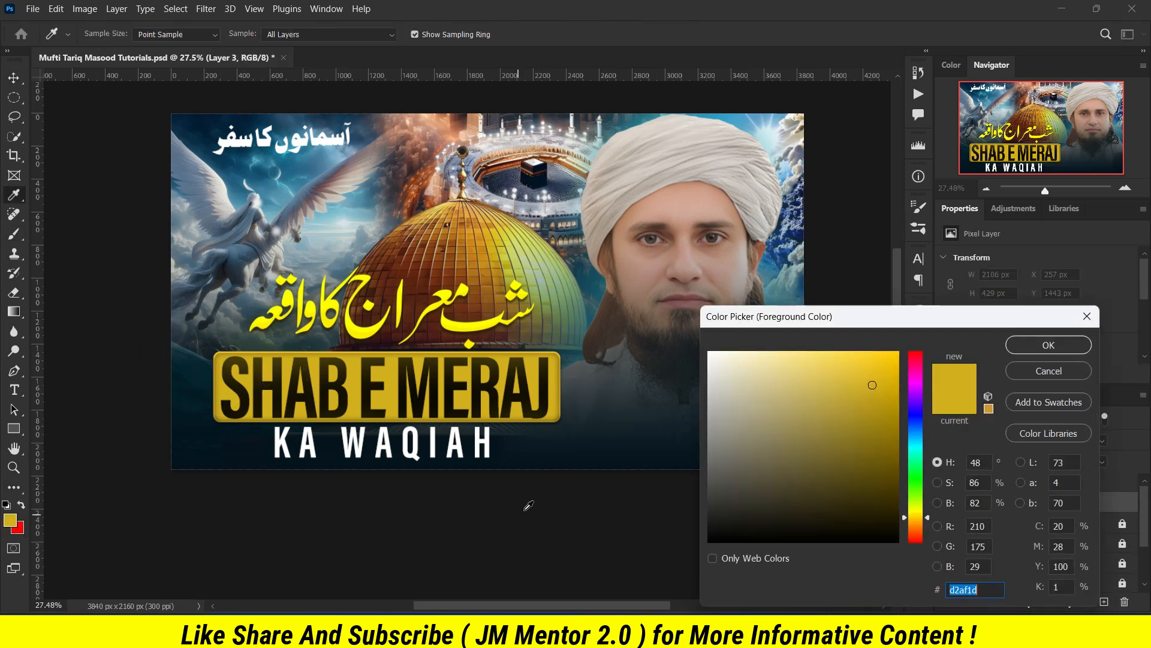
click(519, 460)
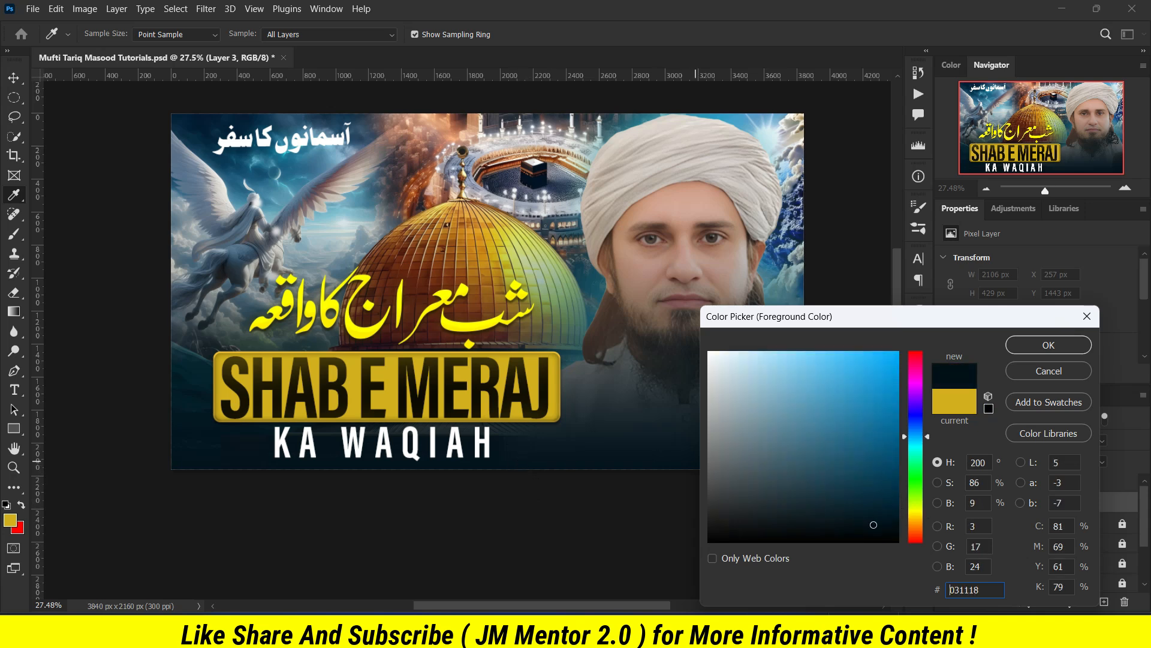
click(1048, 345)
Try painting dark shading behind the yellow Urdu headline on the new layer, and undo the strokes.
mouse_move(428, 307)
mouse_down()
mouse_move(501, 309)
mouse_move(273, 303)
mouse_move(336, 295)
mouse_move(501, 312)
mouse_up()
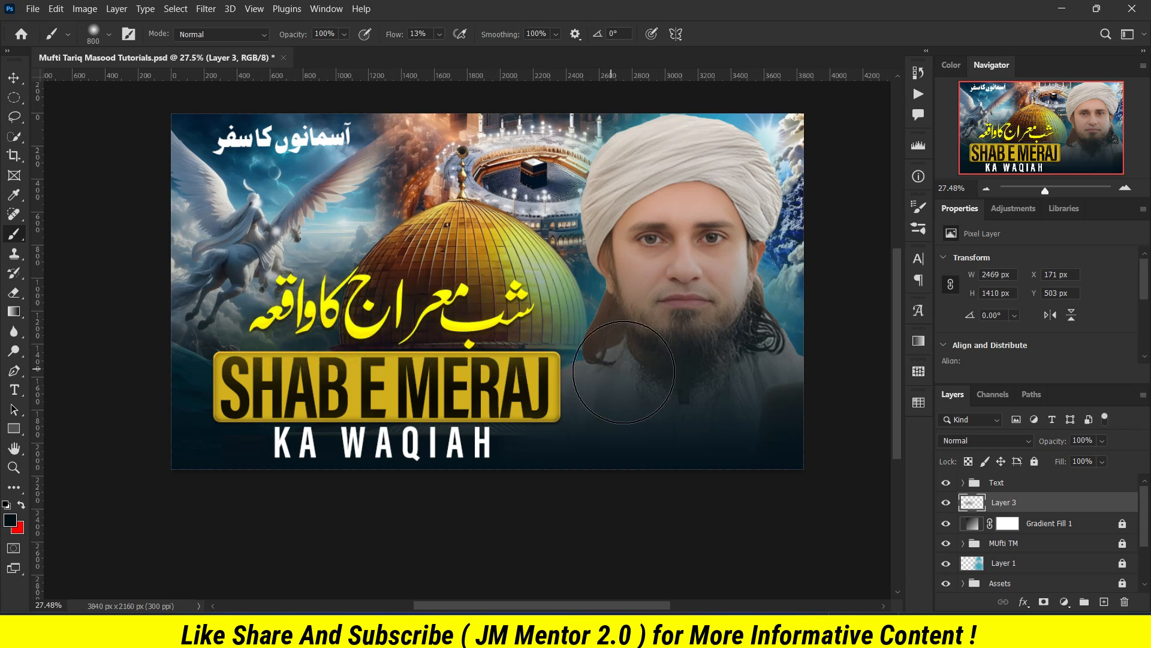
key(ctrl+z)
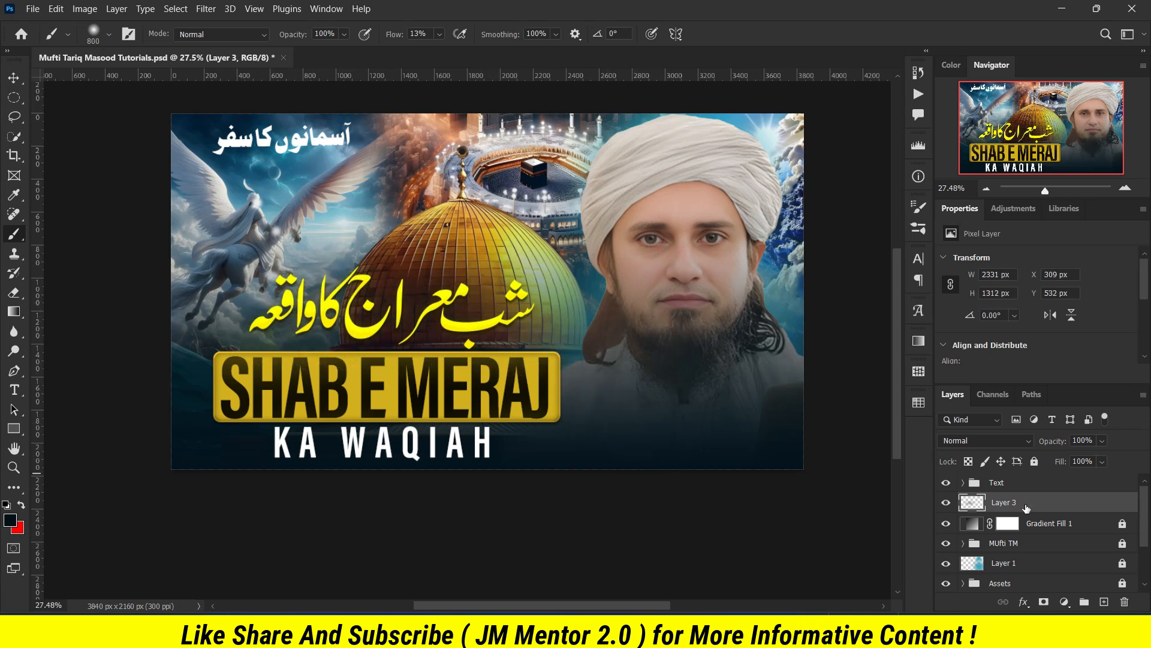
key(ctrl+z)
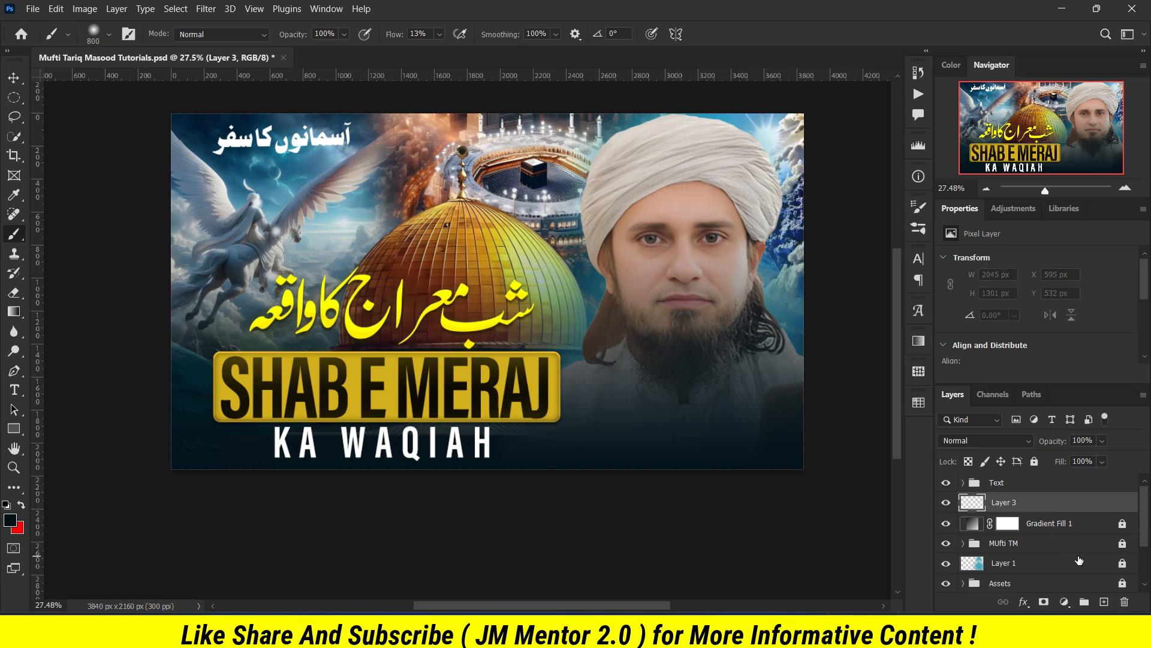
Swap the foreground and background colors so red is active, and browse the brush presets with a rough 400 px brush selected.
click(22, 507)
right_click(17, 235)
click(48, 233)
click(107, 34)
scroll(112, 289, down, 6)
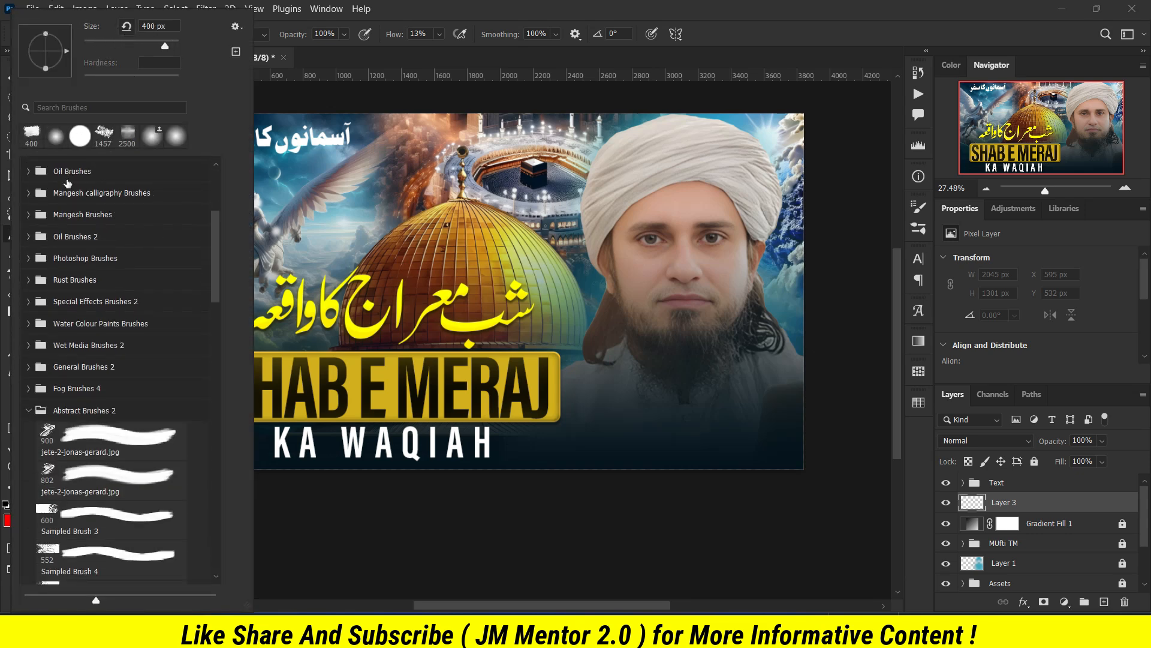
scroll(54, 386, down, 2)
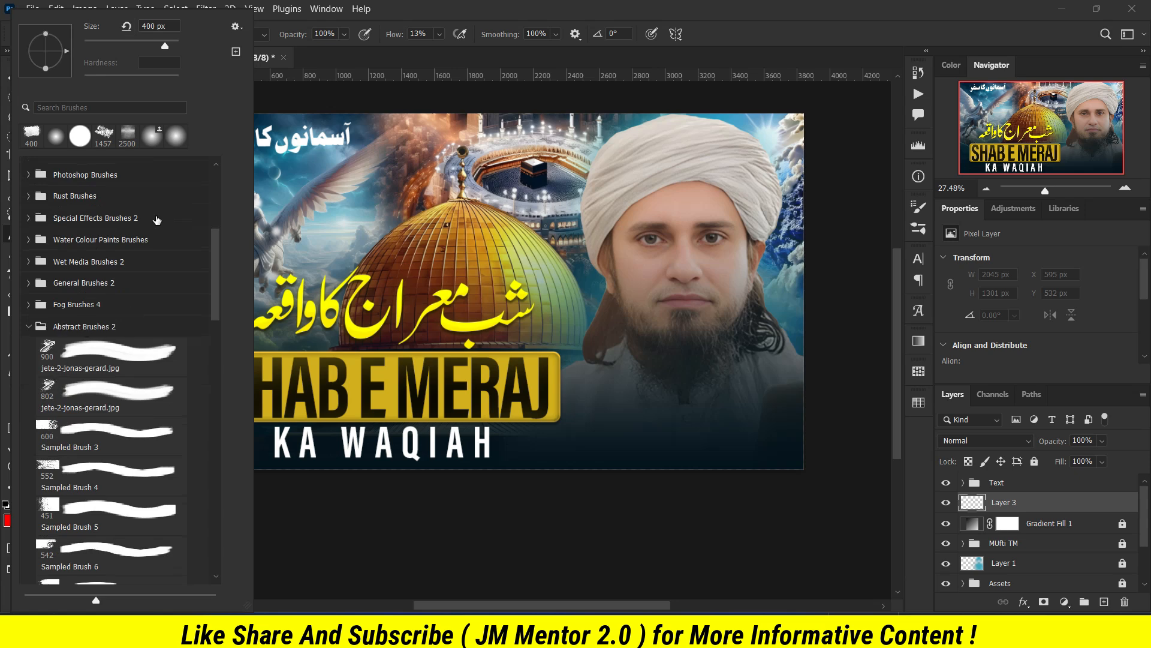
click(718, 35)
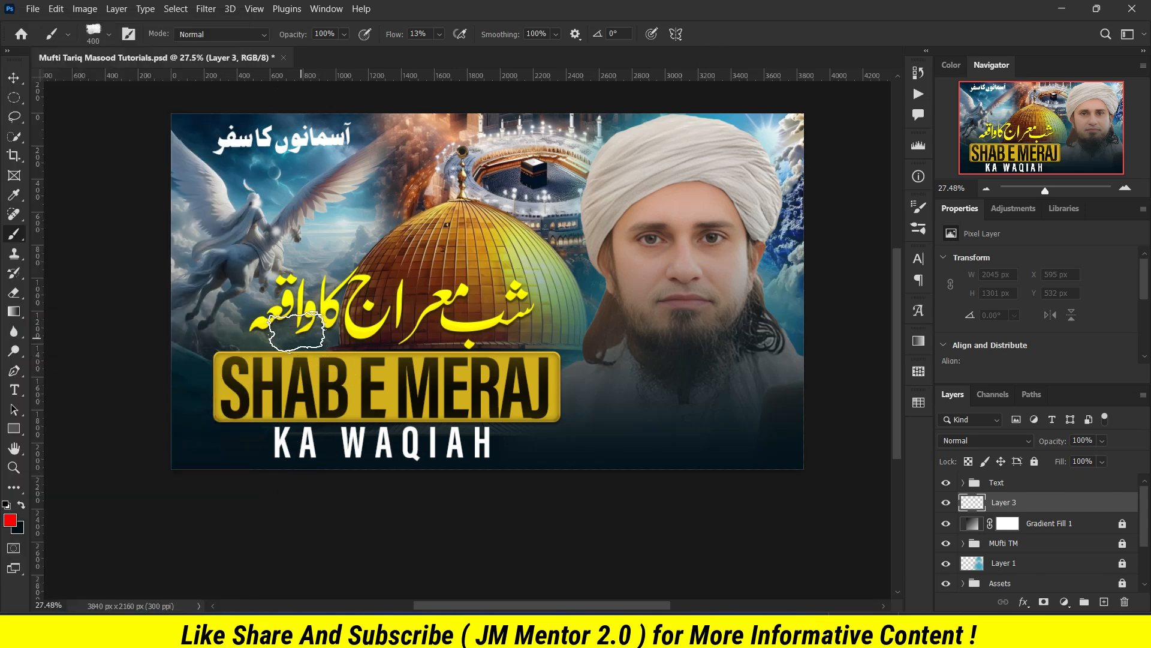
Set the brush flow to 100% and opacity to 50%, and paint a red stroke behind the yellow Urdu headline.
click(439, 34)
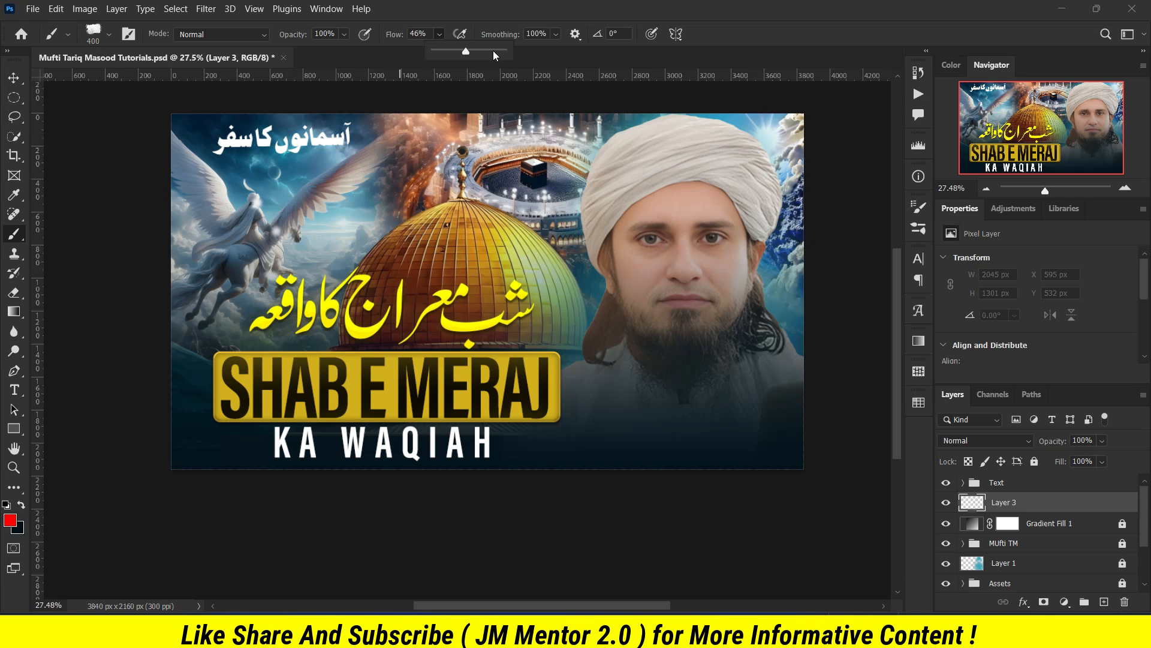
drag(335, 32, 263, 32)
text(50)
key(Return)
drag(275, 315, 517, 309)
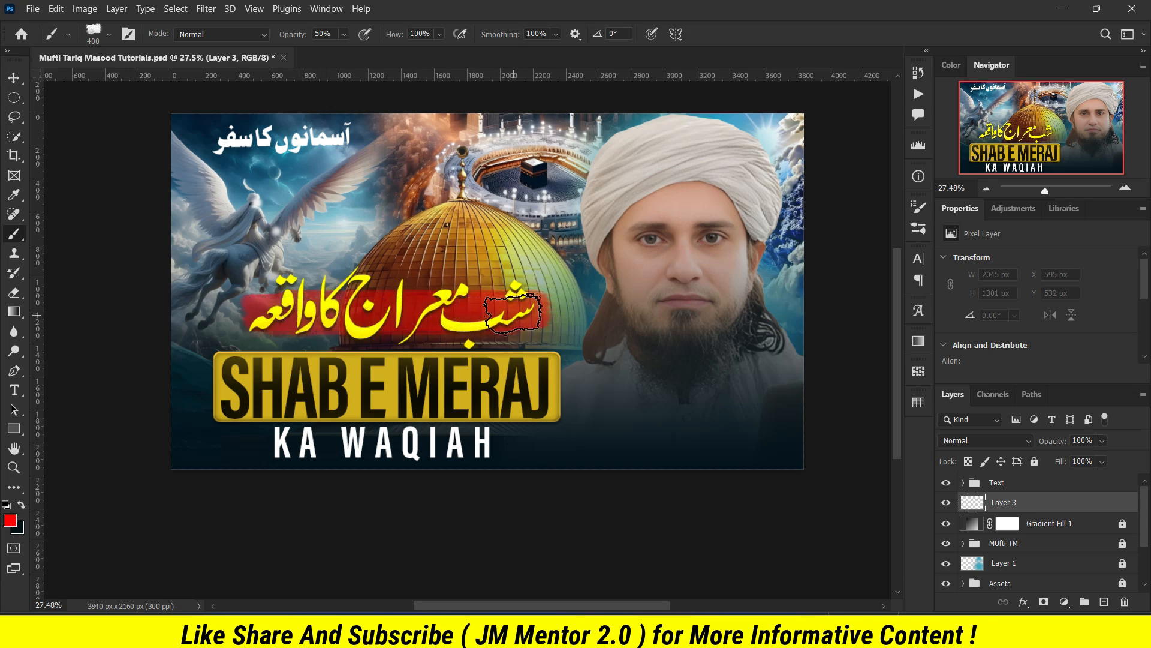
key(v)
scroll(412, 326, down, 2)
scroll(411, 331, down, 3)
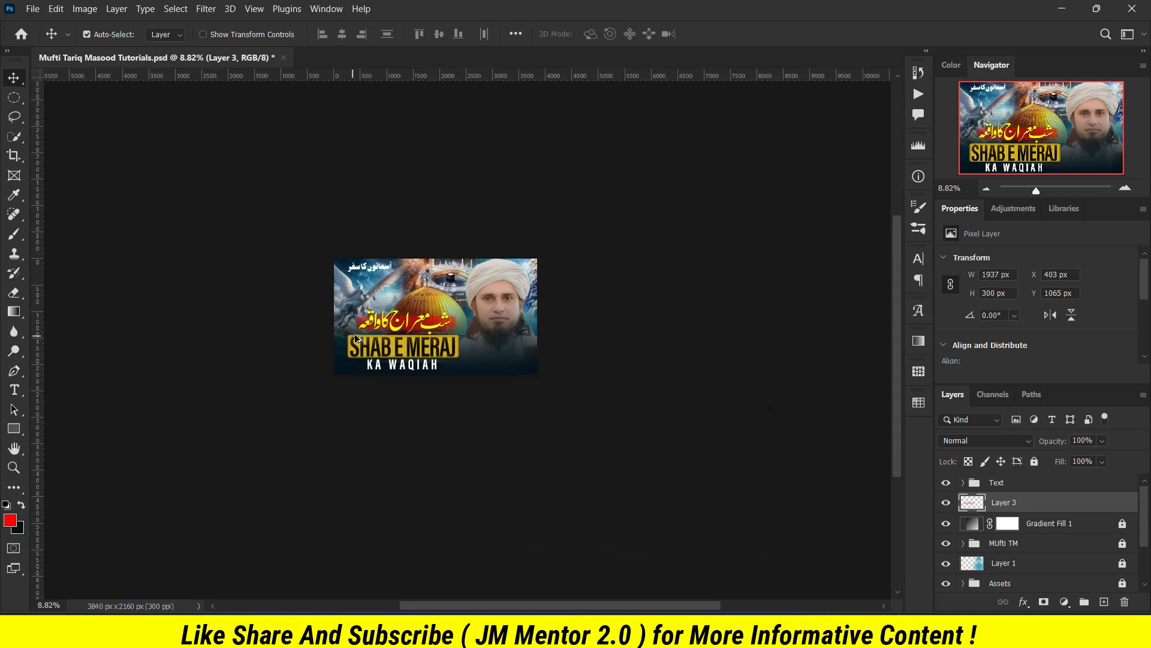
scroll(357, 331, up, 3)
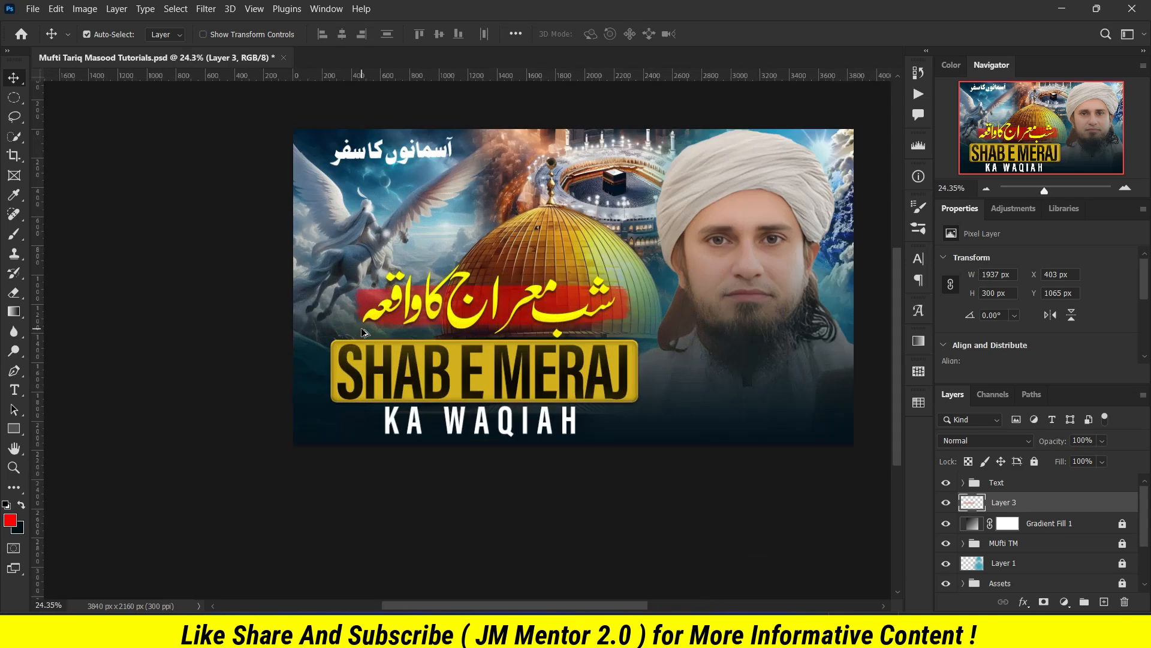
Create a new layer above Layer 3 and add dark navy brushwork on it behind the white Urdu line.
click(1104, 602)
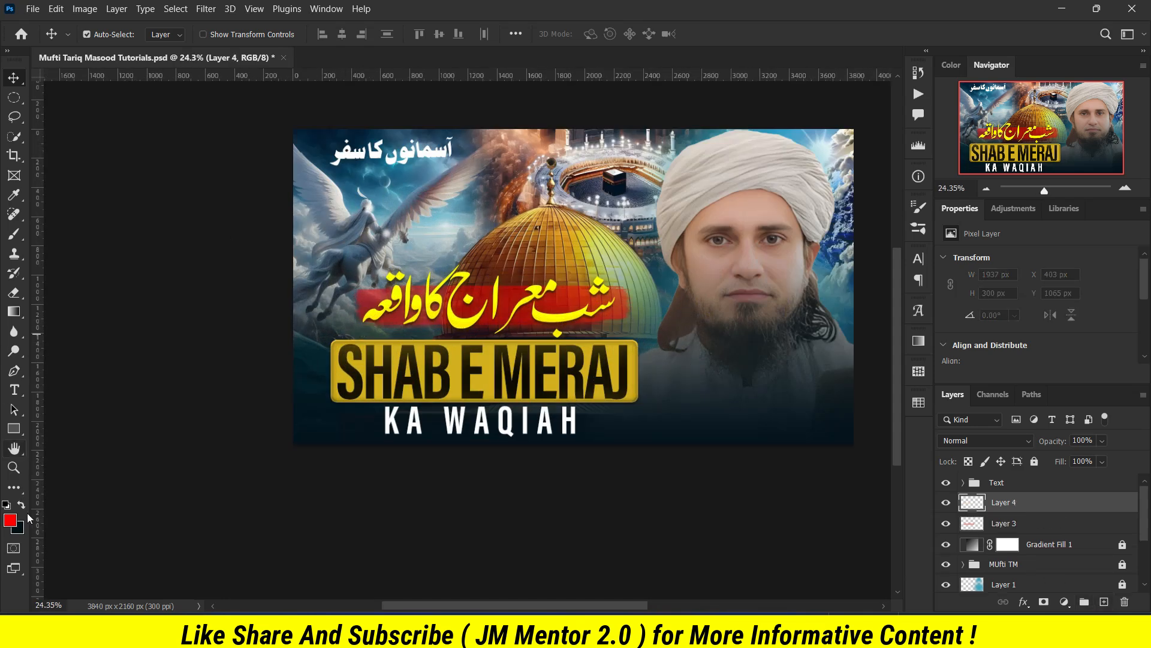
click(10, 522)
click(660, 415)
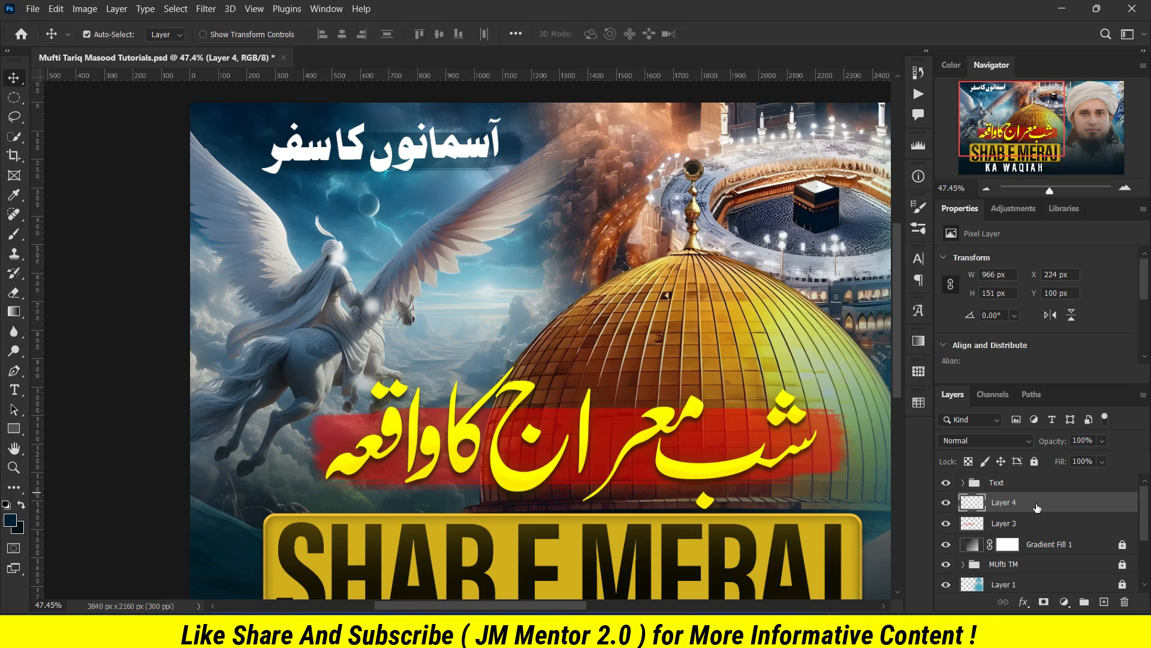
Group the white Urdu line with its dark brushwork, and tilt the group slightly counterclockwise while shifting it up and to the right.
shift+click(472, 150)
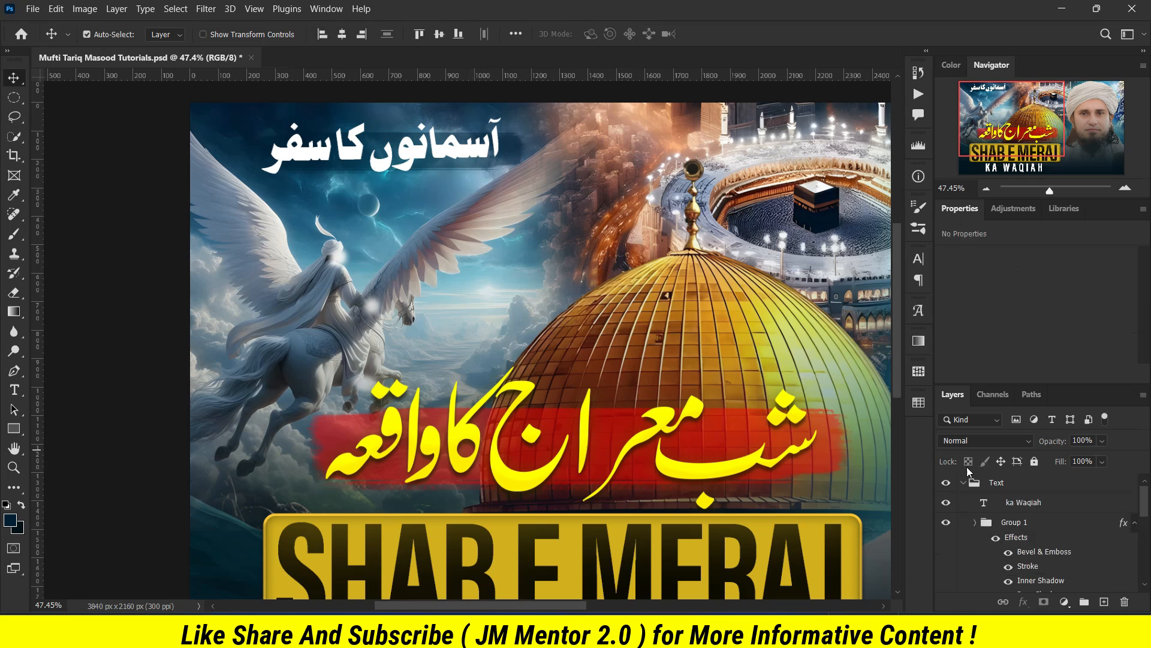
key(ctrl+g)
key(ctrl+t)
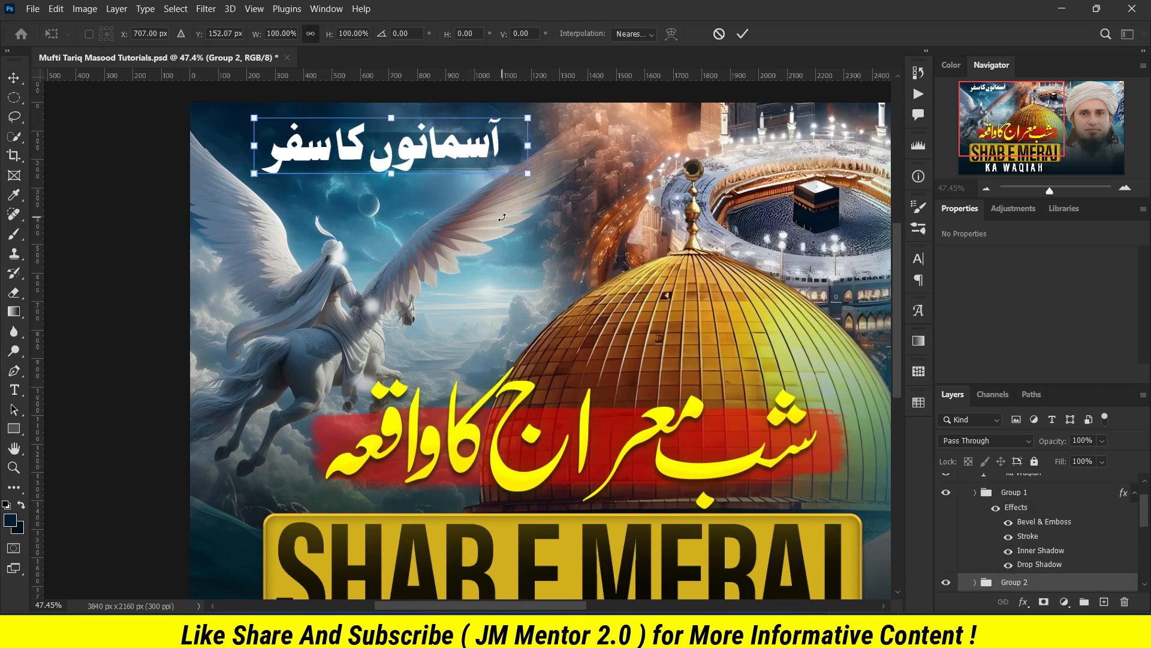
mouse_move(441, 144)
mouse_down()
mouse_move(420, 179)
mouse_move(435, 147)
mouse_up()
drag(520, 150, 519, 135)
drag(396, 146, 440, 150)
key(Return)
Add a Drop Shadow effect to the white Urdu text layer.
right_click(1062, 585)
click(934, 24)
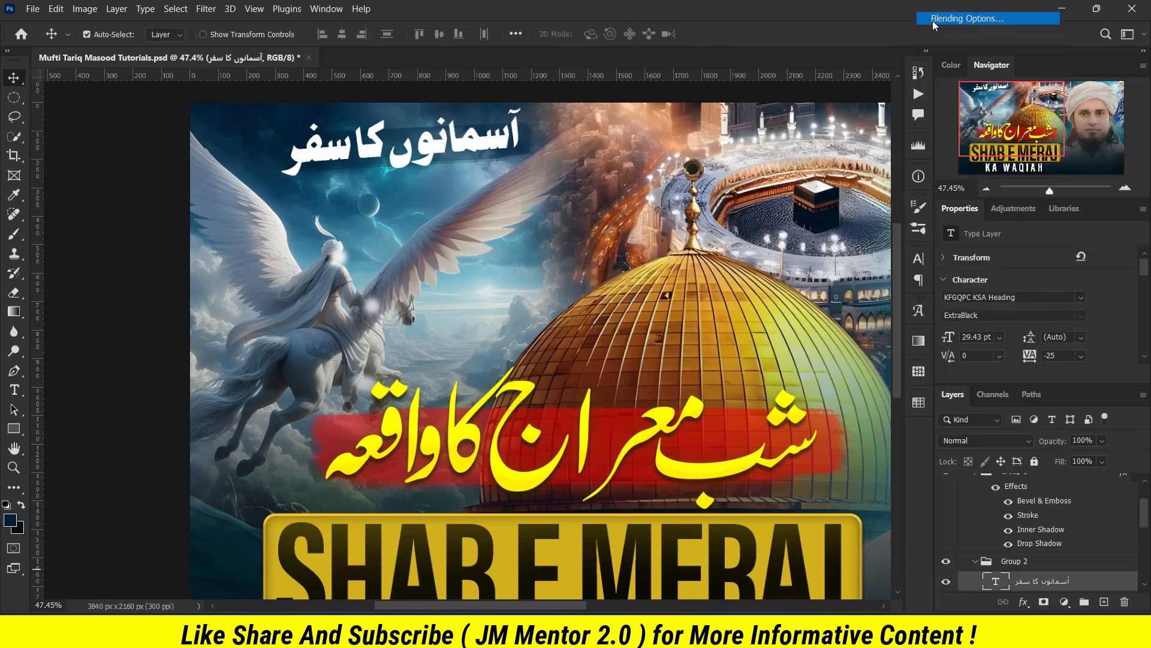
click(477, 346)
click(972, 134)
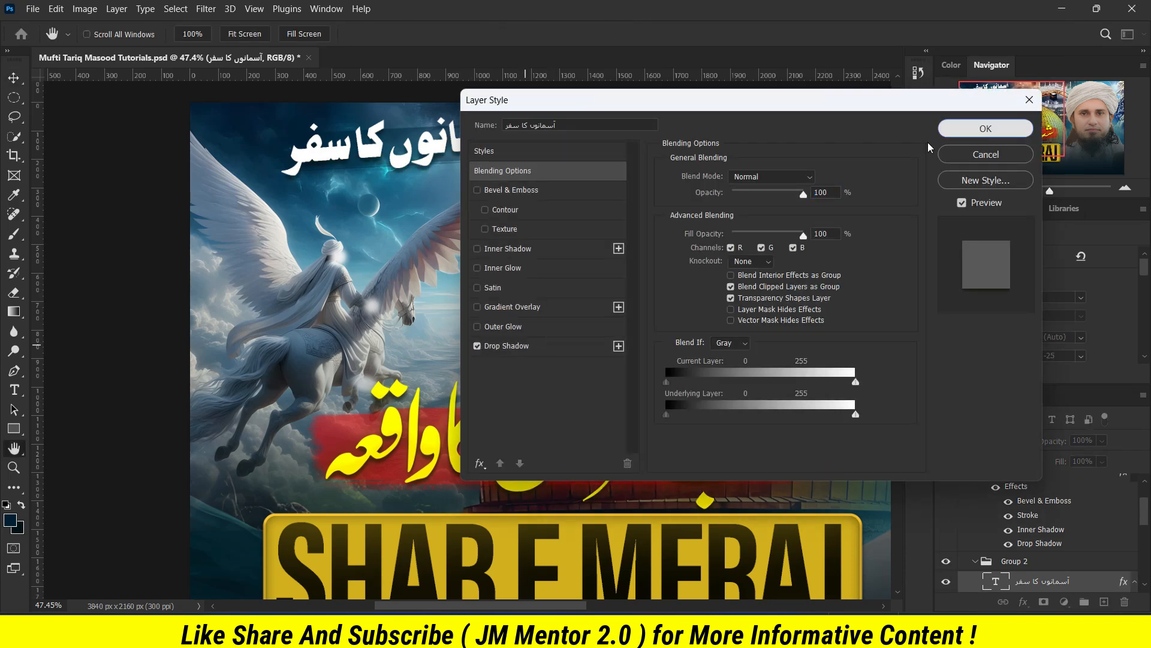
Deselect all layers, review the overall thumbnail composition, and save the document.
scroll(256, 209, down, 1)
drag(256, 210, 106, 248)
click(443, 291)
scroll(441, 289, down, 10)
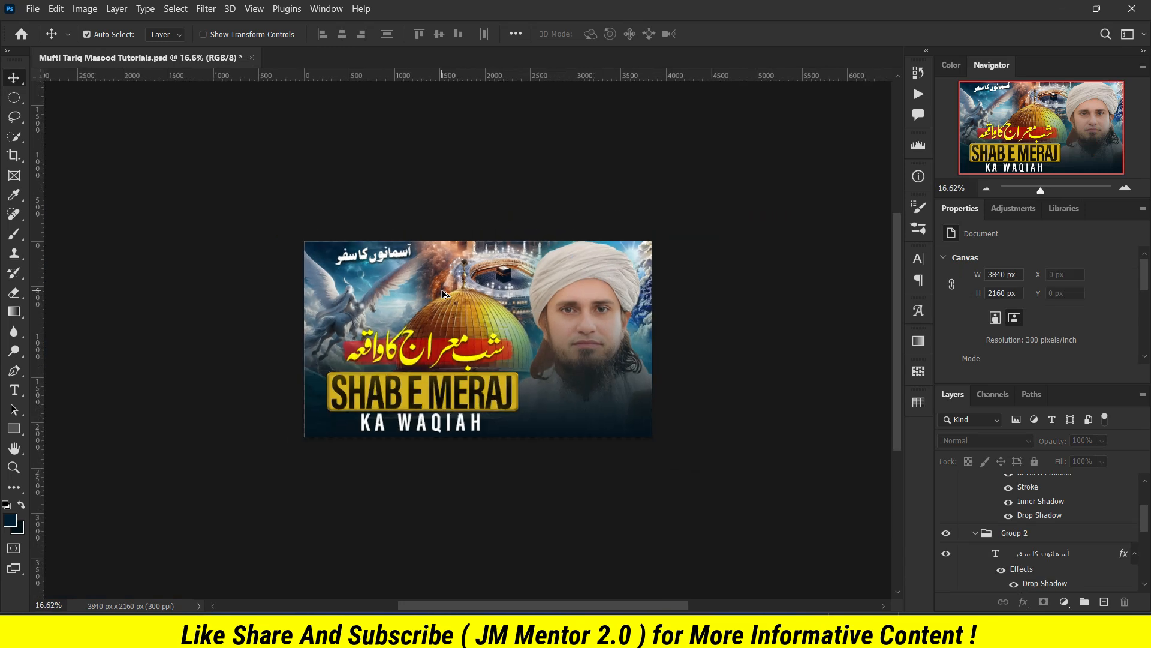
scroll(431, 303, up, 10)
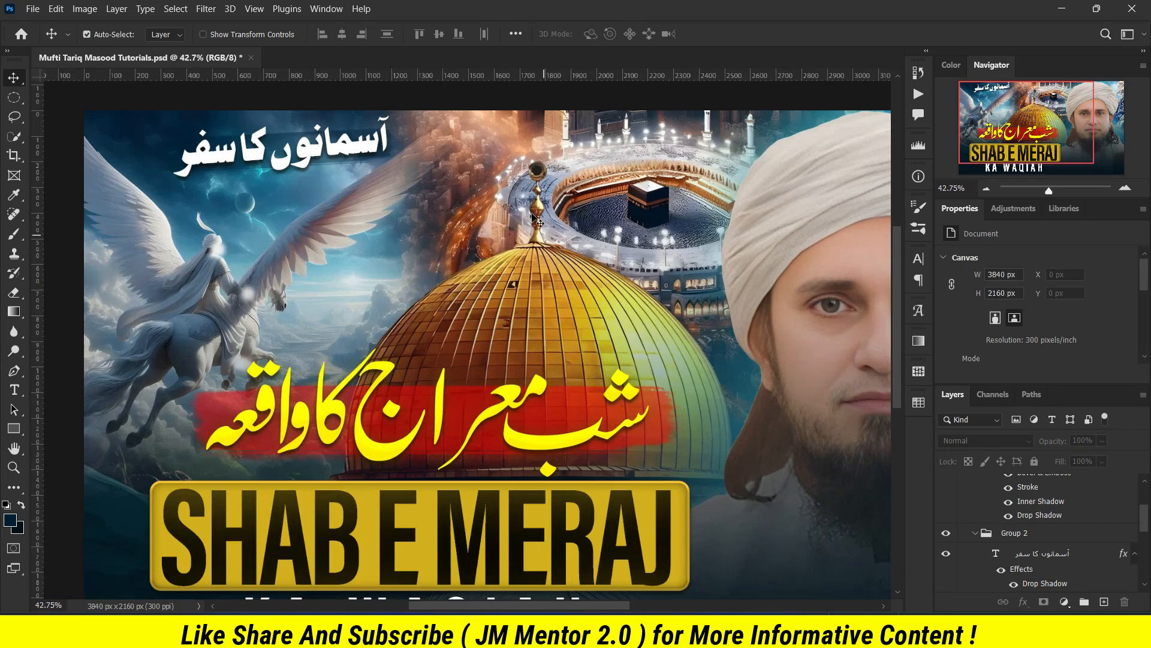
scroll(432, 303, down, 3)
scroll(479, 264, down, 3)
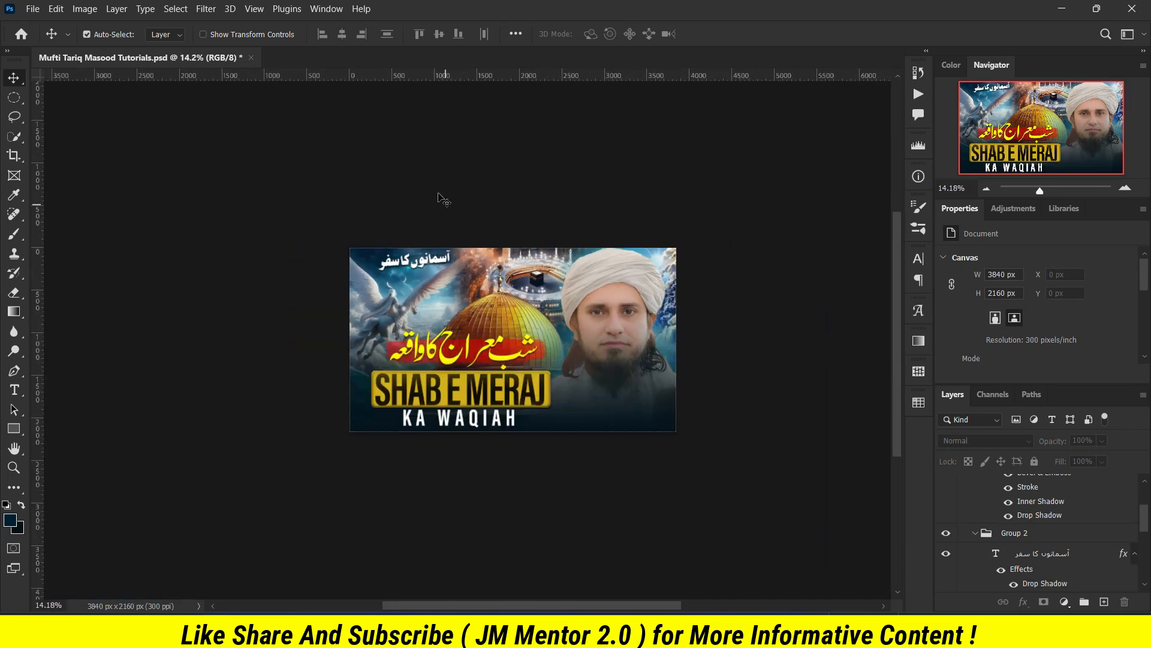
scroll(684, 413, down, 2)
scroll(579, 308, up, 4)
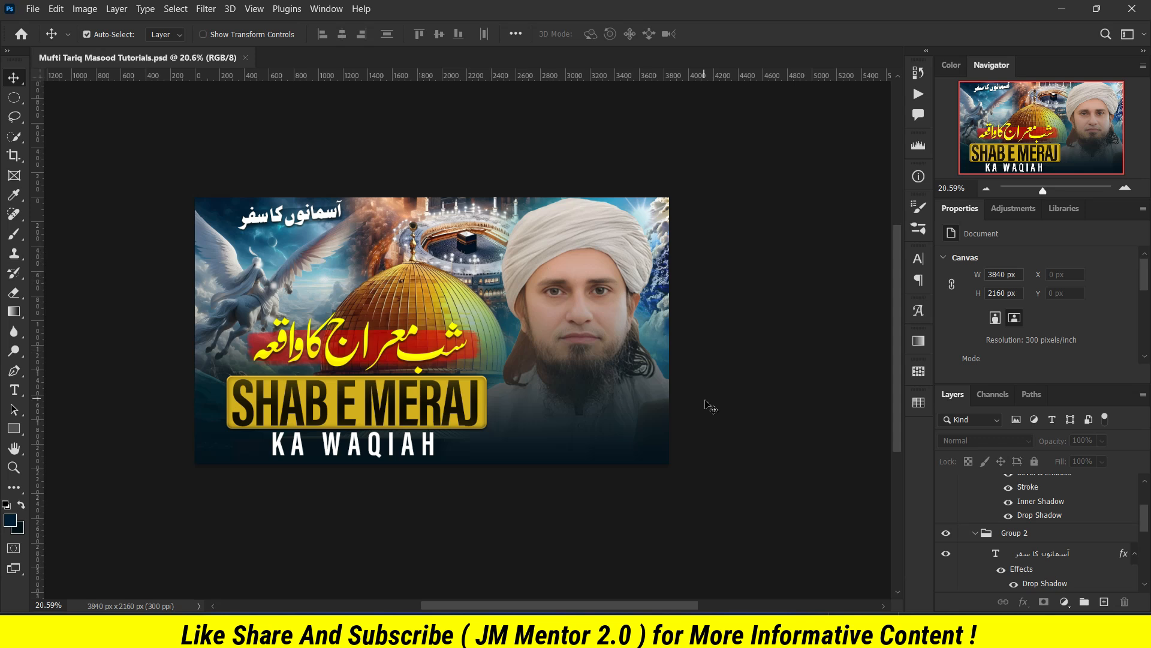
Collapse the Text group and create a new empty layer directly above Layer 1.
scroll(1097, 519, up, 5)
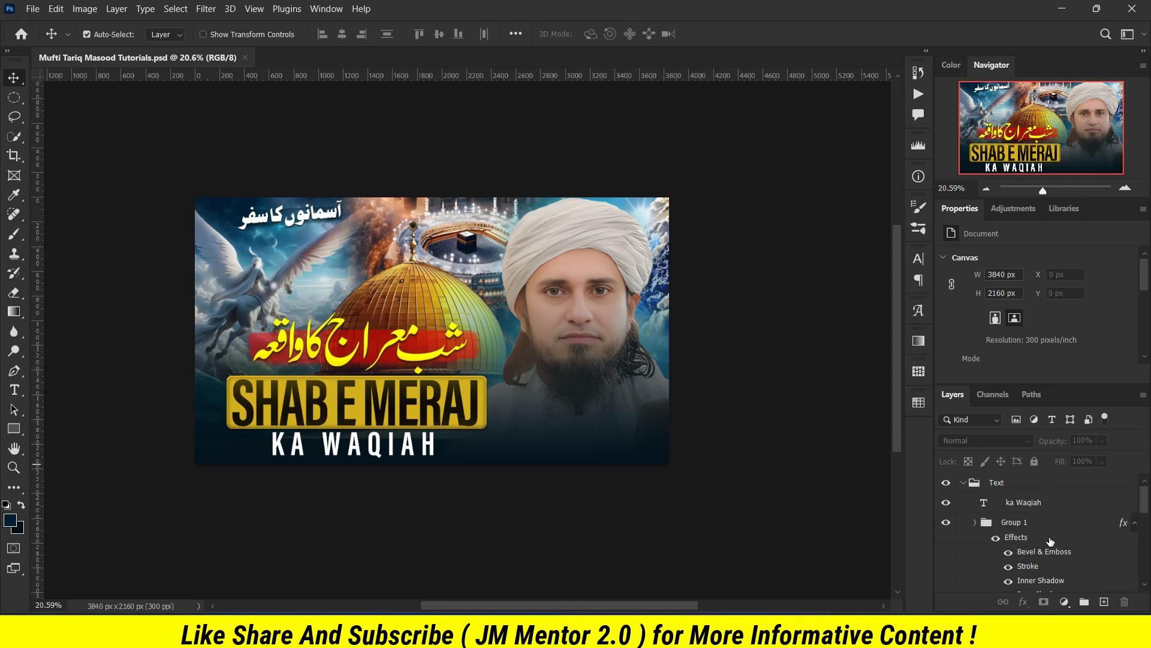
click(963, 483)
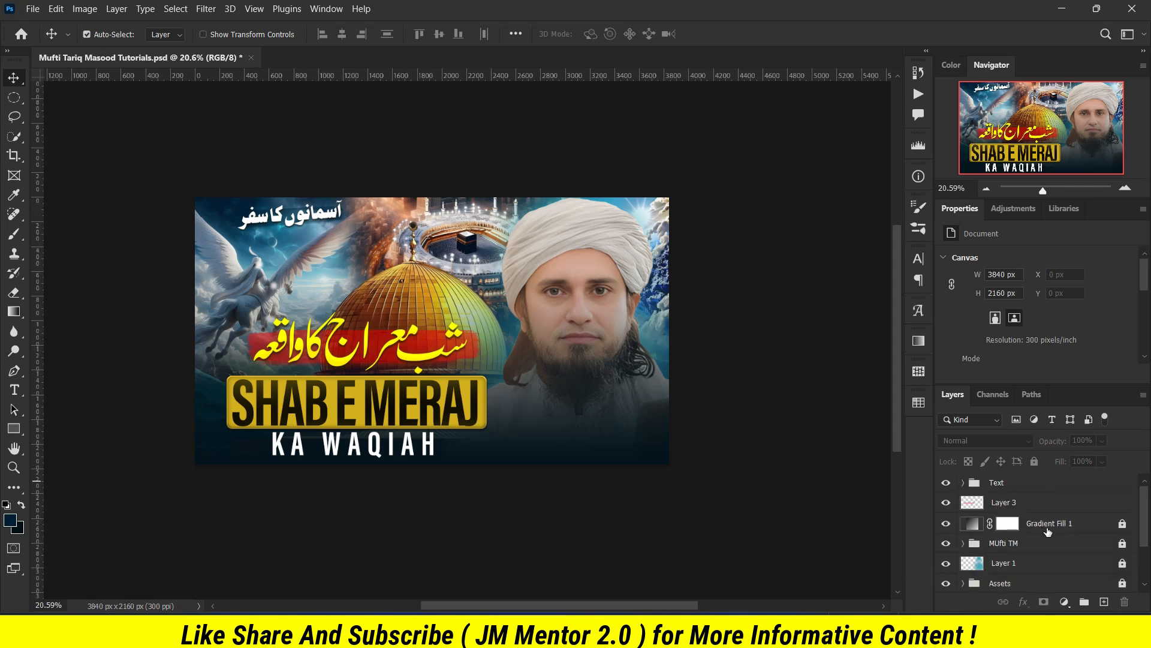
scroll(1032, 541, down, 2)
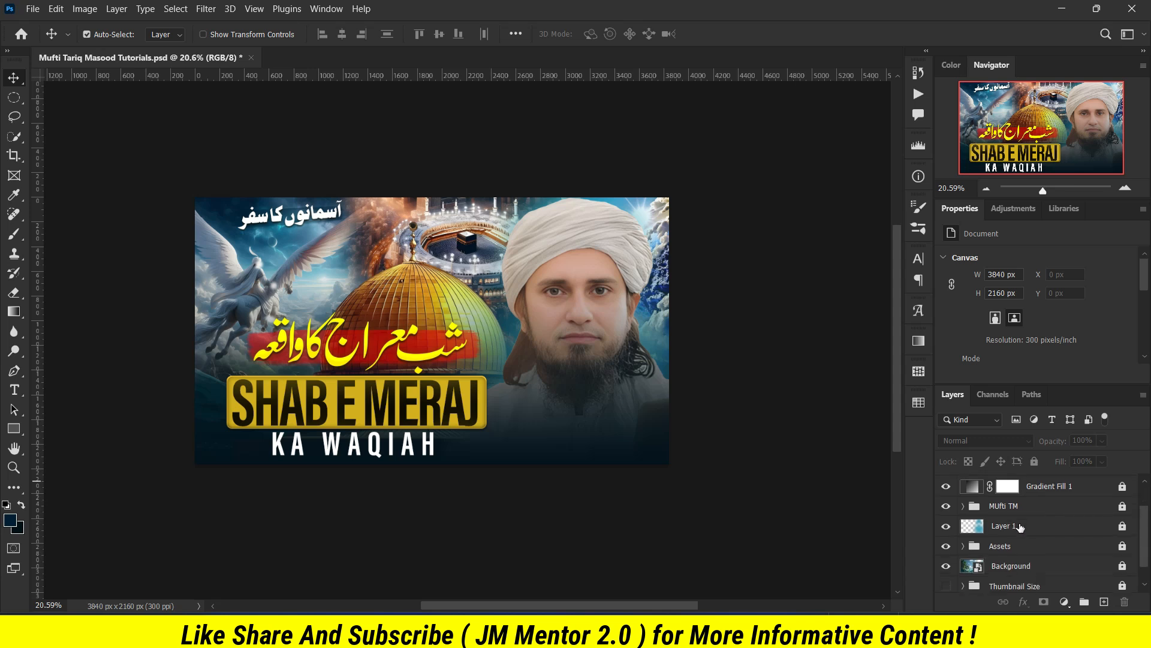
click(1038, 527)
click(1104, 602)
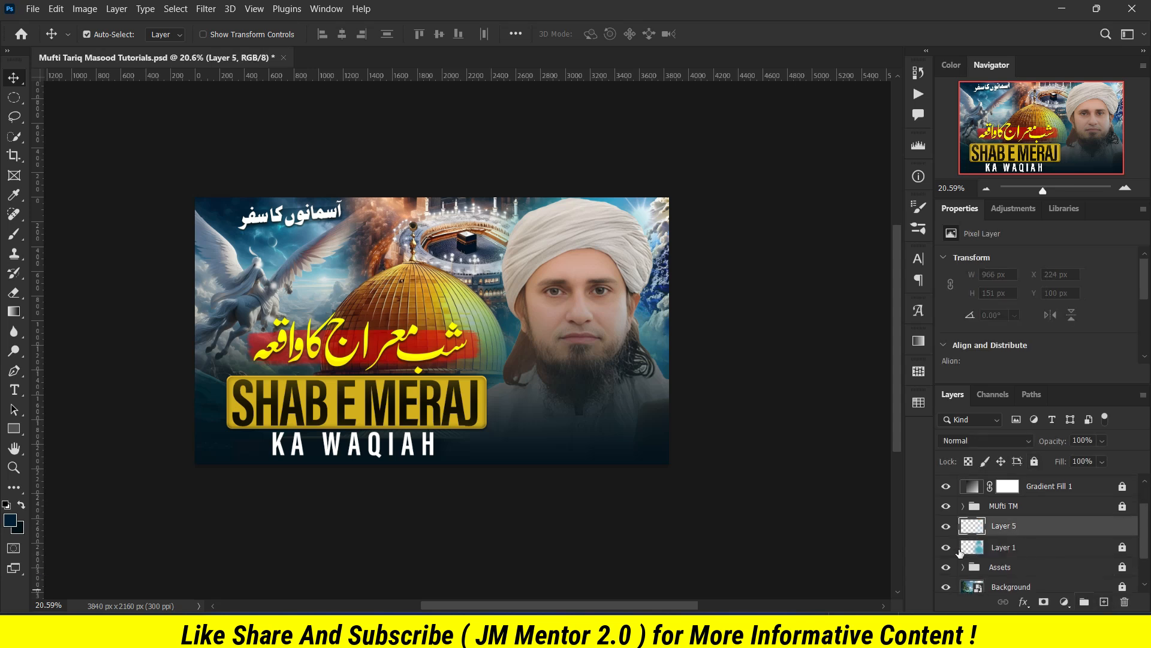
Choose the soft round 200 px brush and set the foreground color to cyan 38d8e9.
key(b)
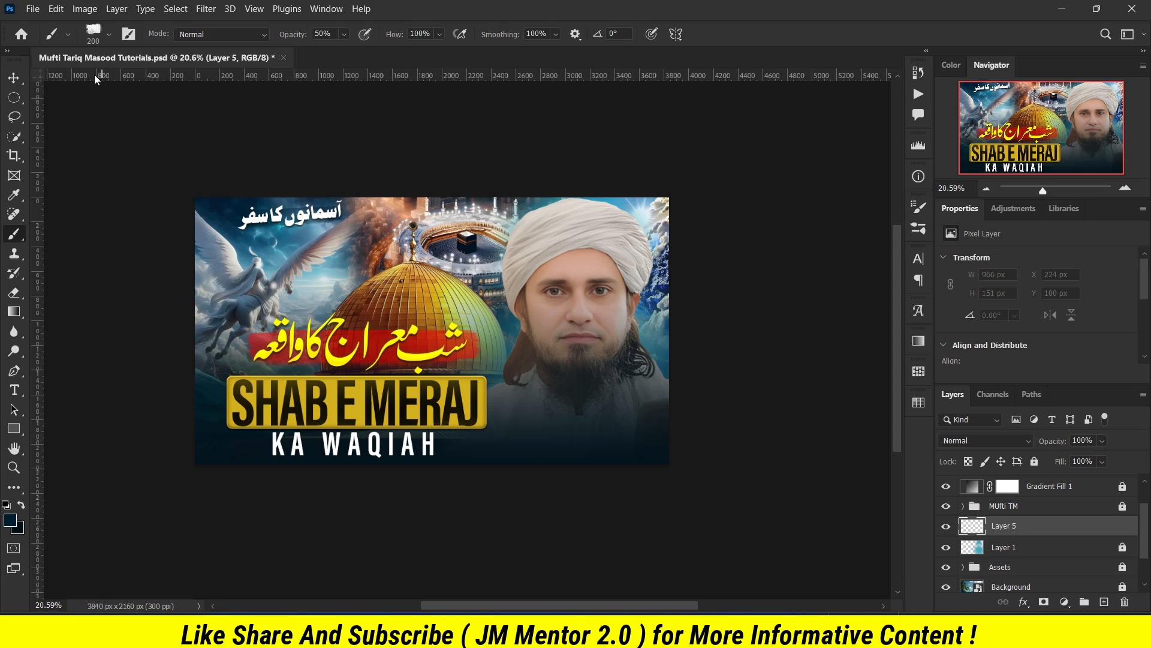
click(110, 35)
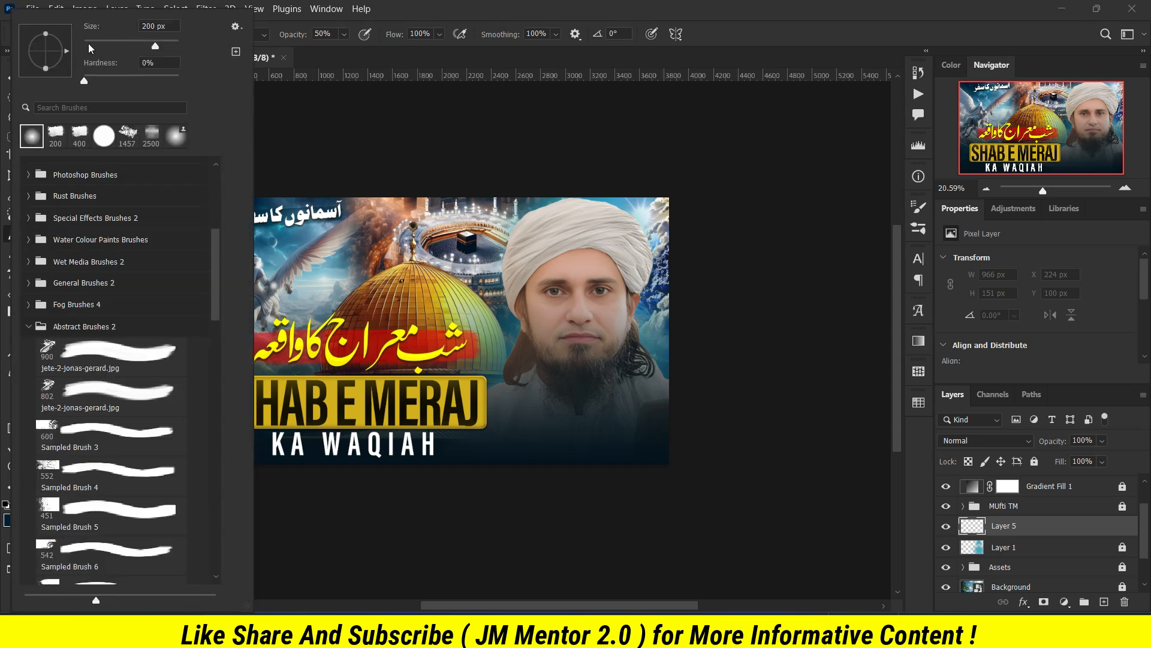
click(335, 71)
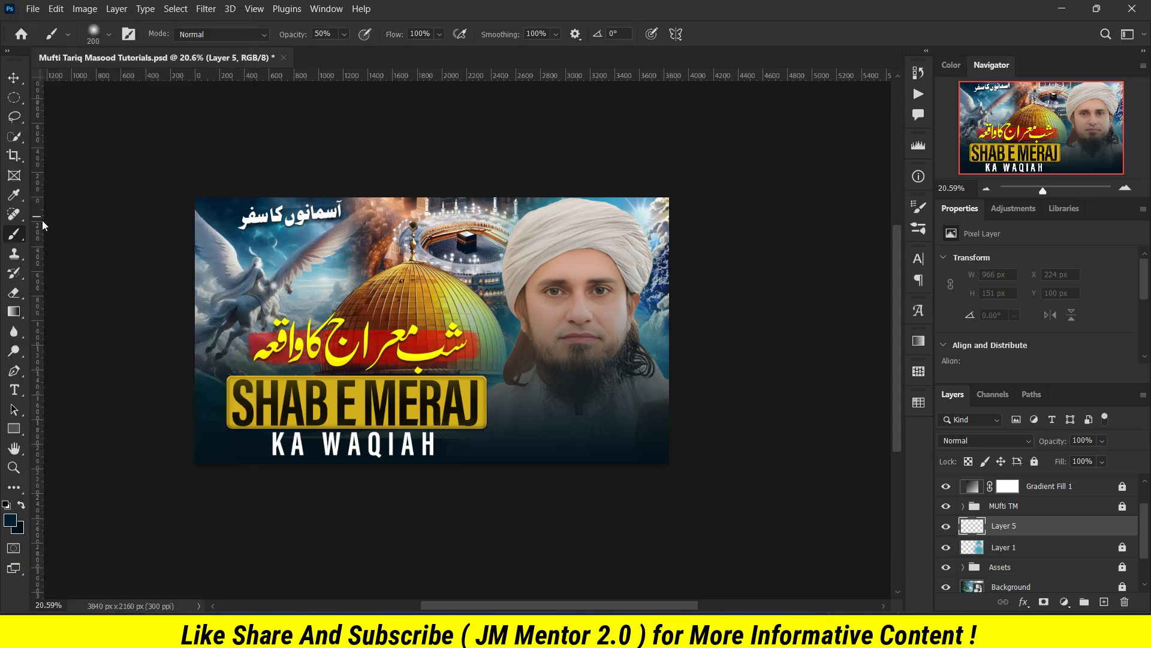
click(10, 520)
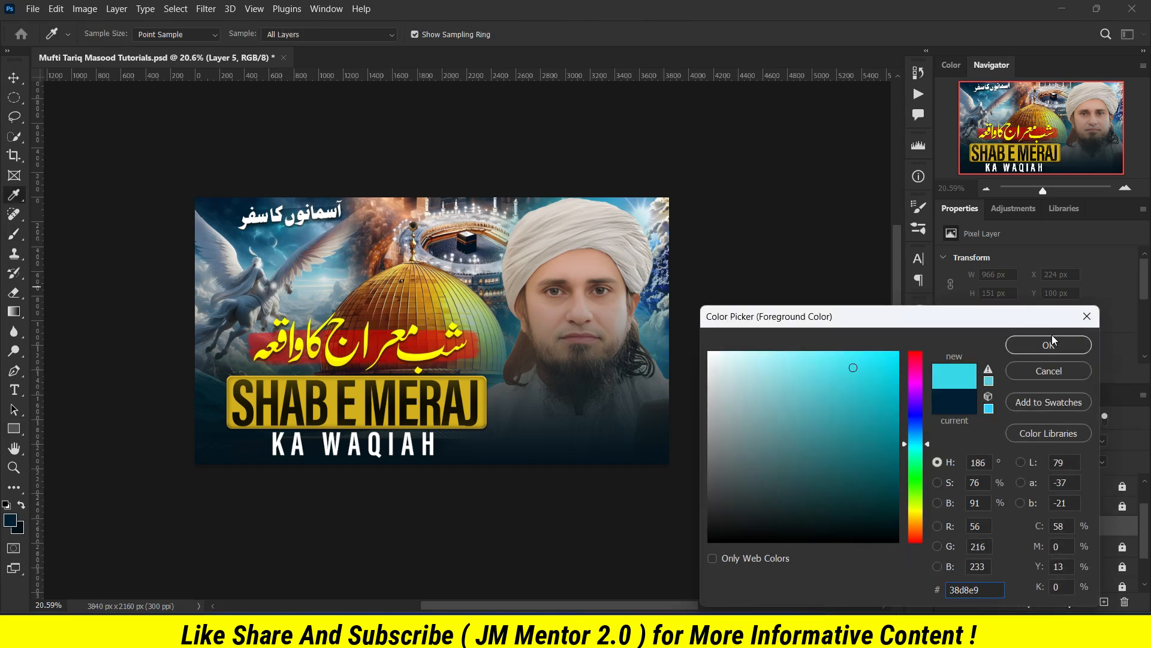
click(1050, 343)
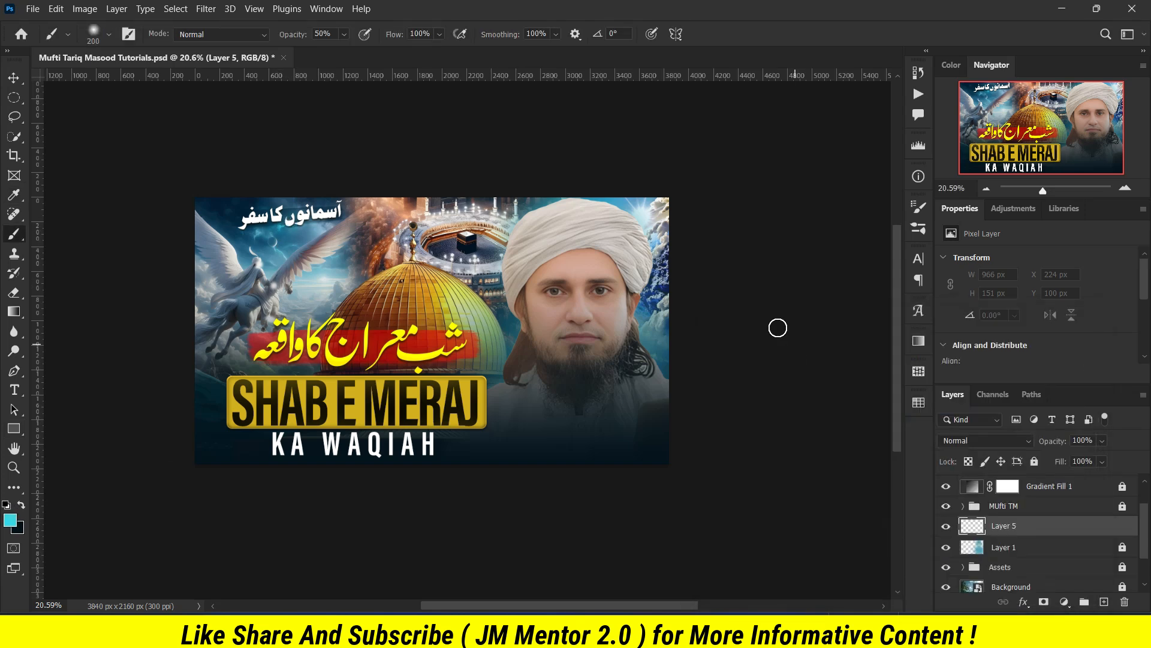
Enlarge the soft brush to 1400 px and paint a cyan glow along the upper and left edges of the thumbnail.
key(bracketright)
key(bracketright)
key(bracketright)
key(bracketright)
key(bracketright)
key(bracketright)
key(bracketright)
key(bracketright)
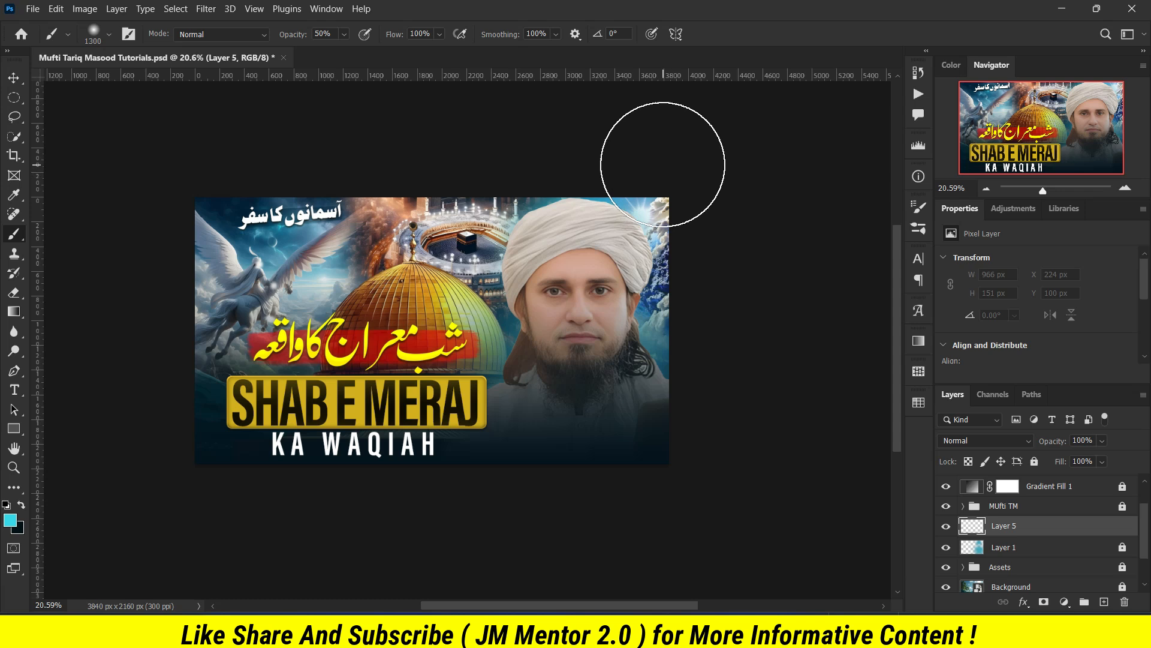
mouse_move(354, 157)
mouse_down()
mouse_move(119, 157)
mouse_move(42, 171)
mouse_up()
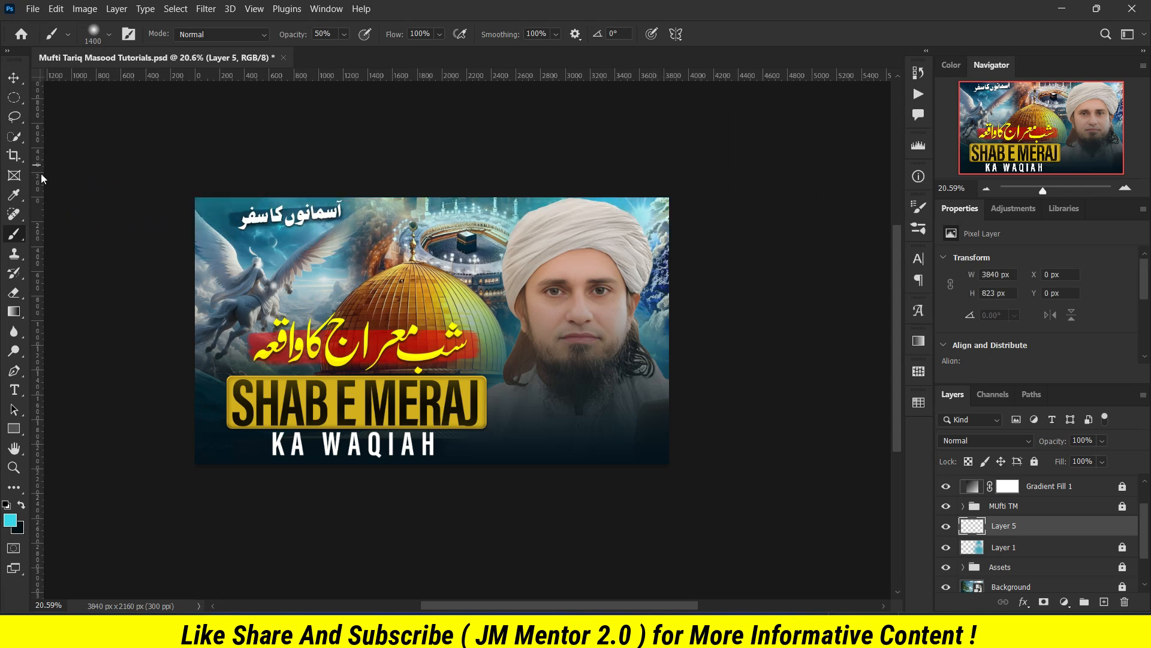
drag(134, 320, 126, 478)
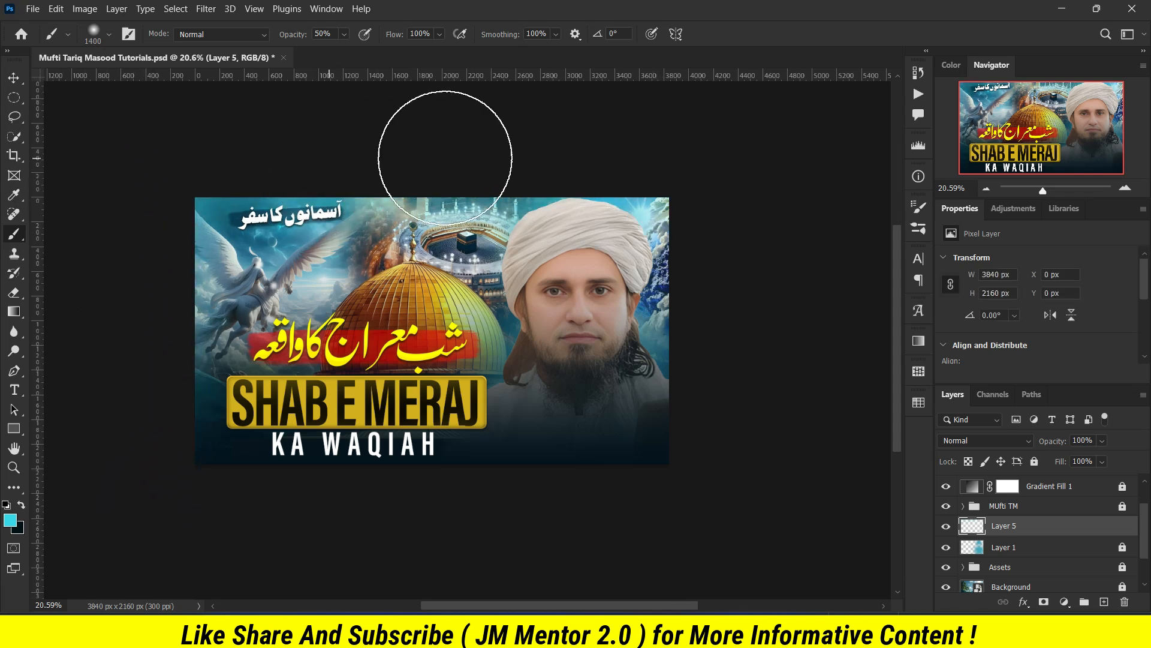
key(v)
scroll(550, 298, down, 2)
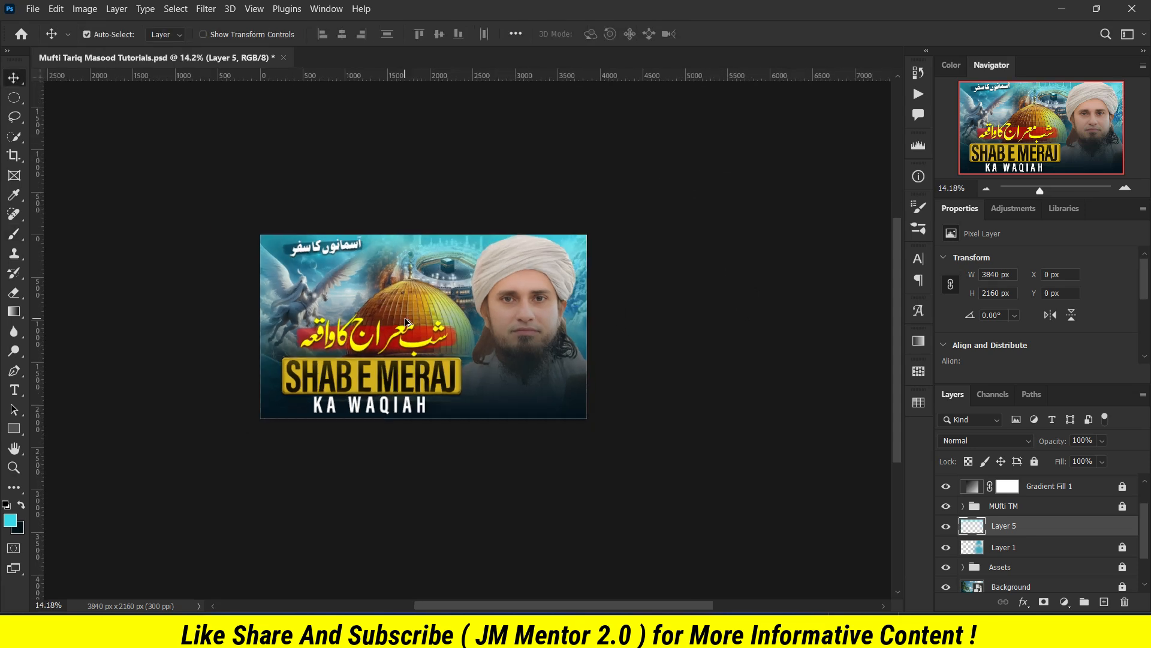
scroll(550, 298, up, 4)
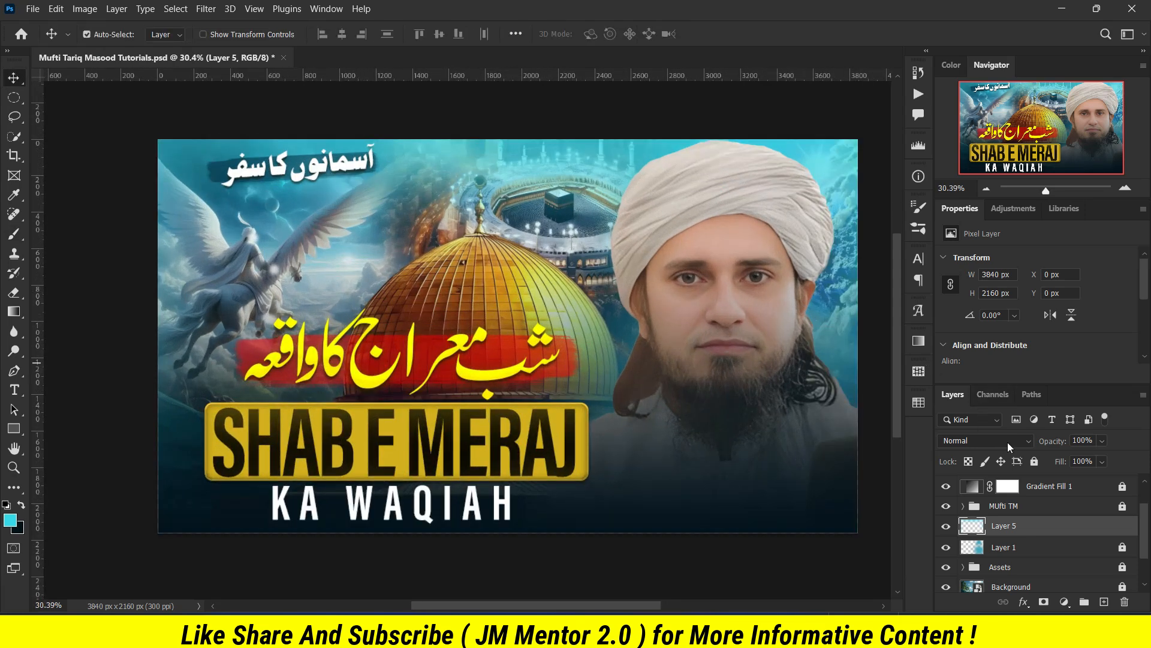
Set the cyan glow layer's blend mode to Hard Light and lower its opacity to about 77%.
click(1008, 444)
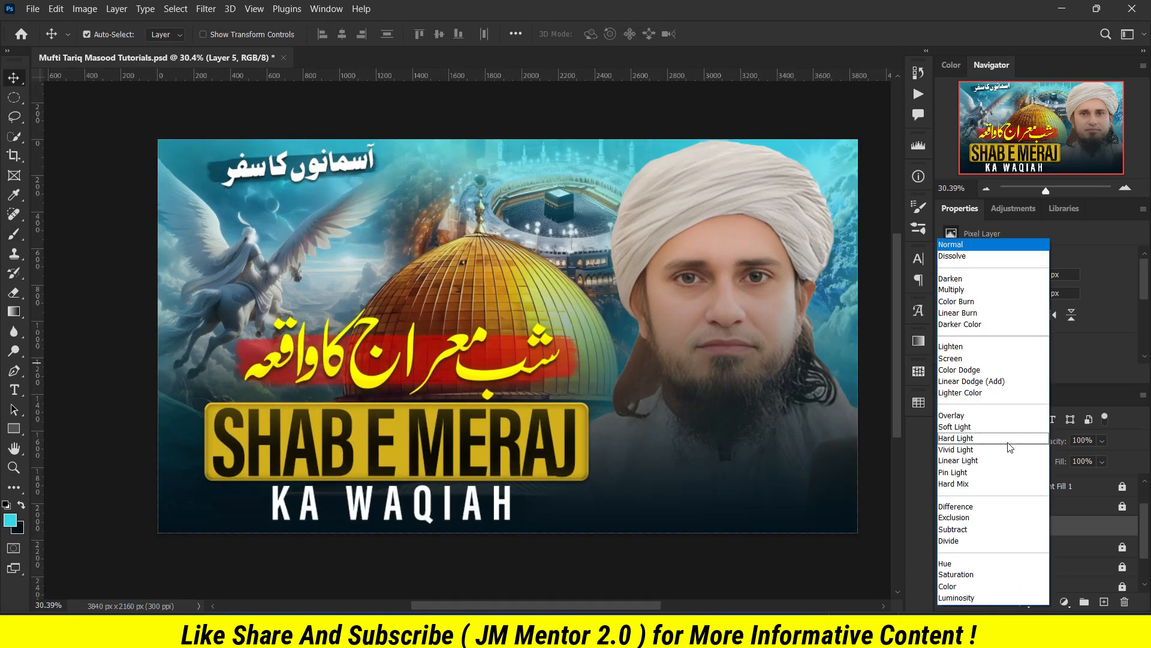
click(970, 438)
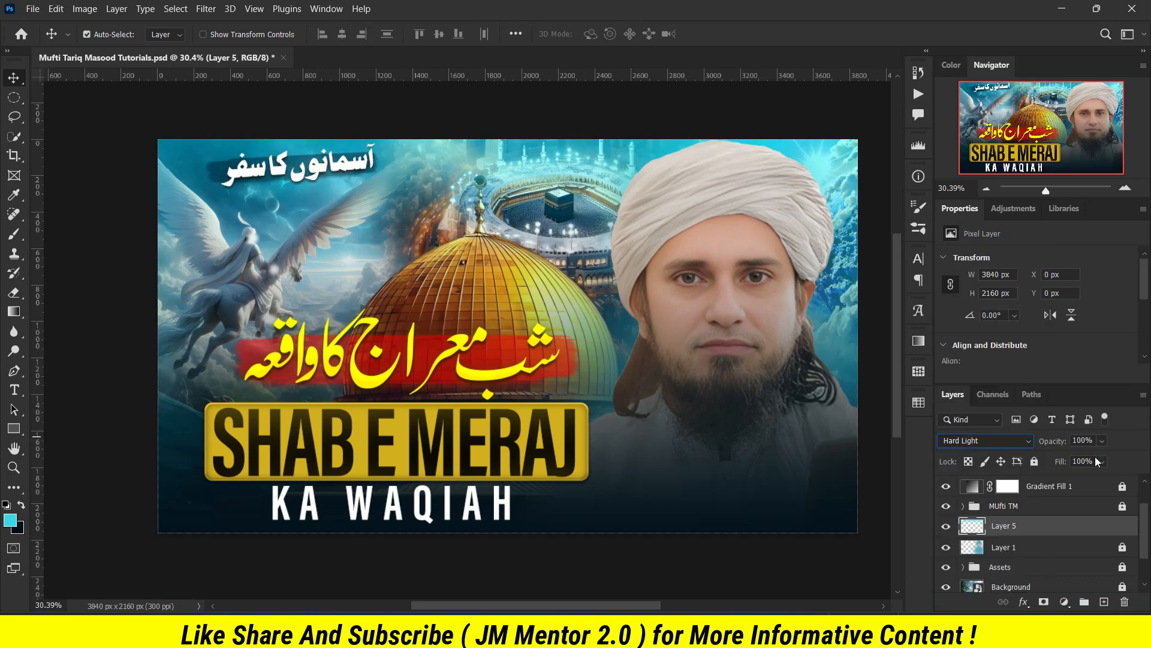
drag(1108, 461, 1105, 459)
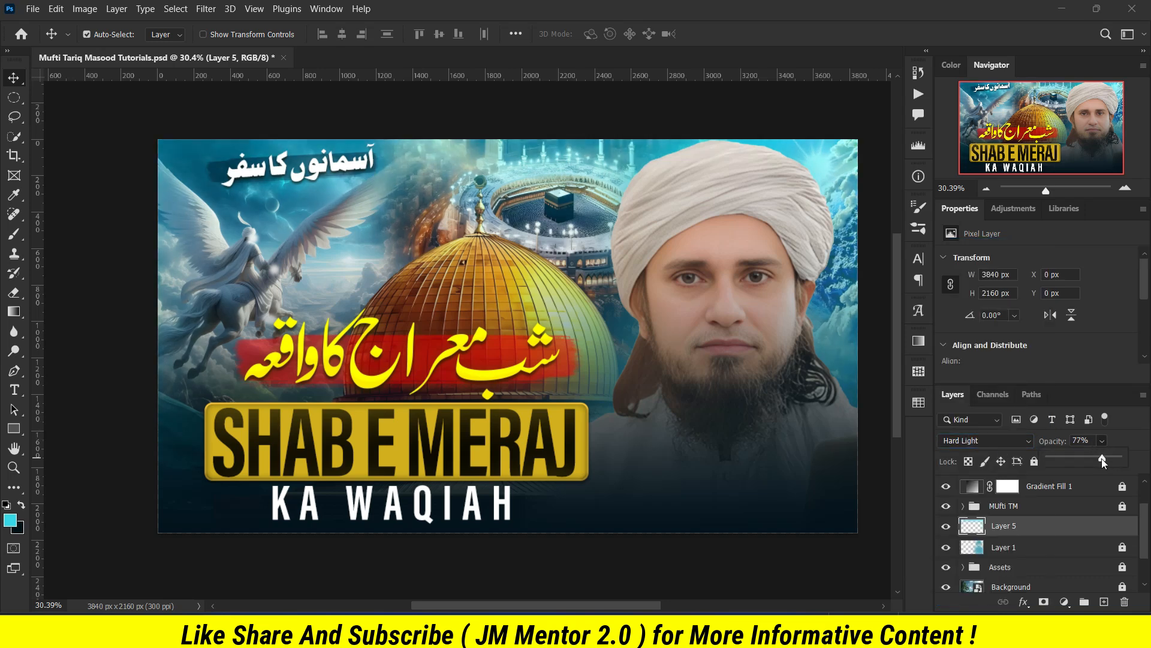
scroll(460, 279, up, 6)
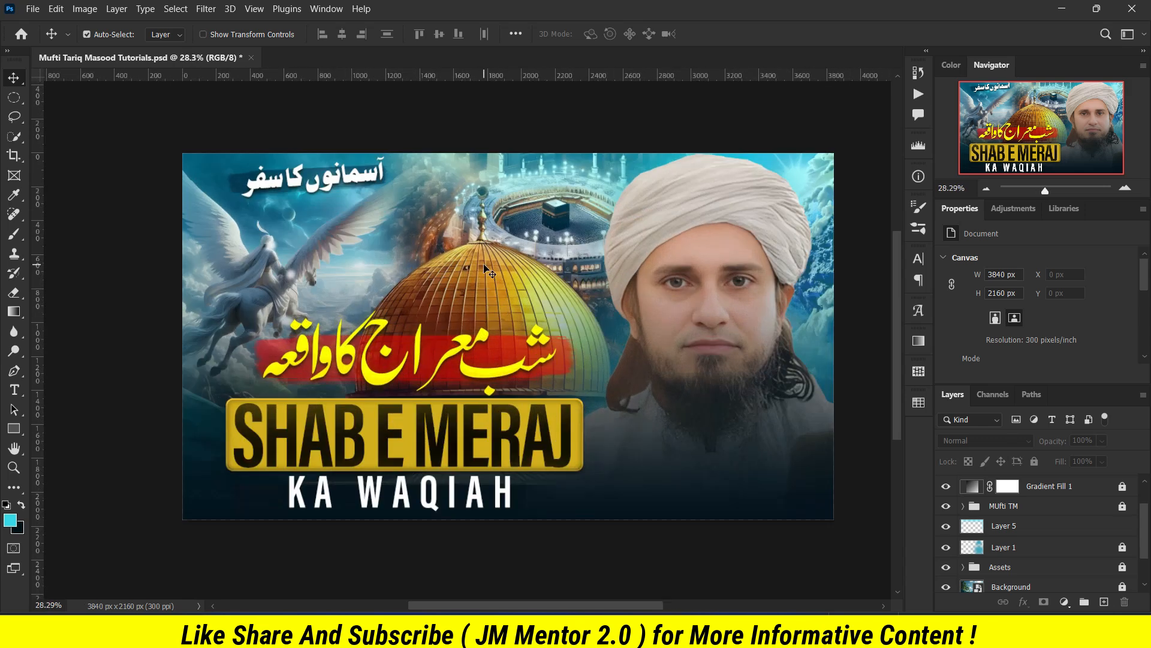
Expand the Assets group and select the buraq layer.
scroll(1113, 532, down, 2)
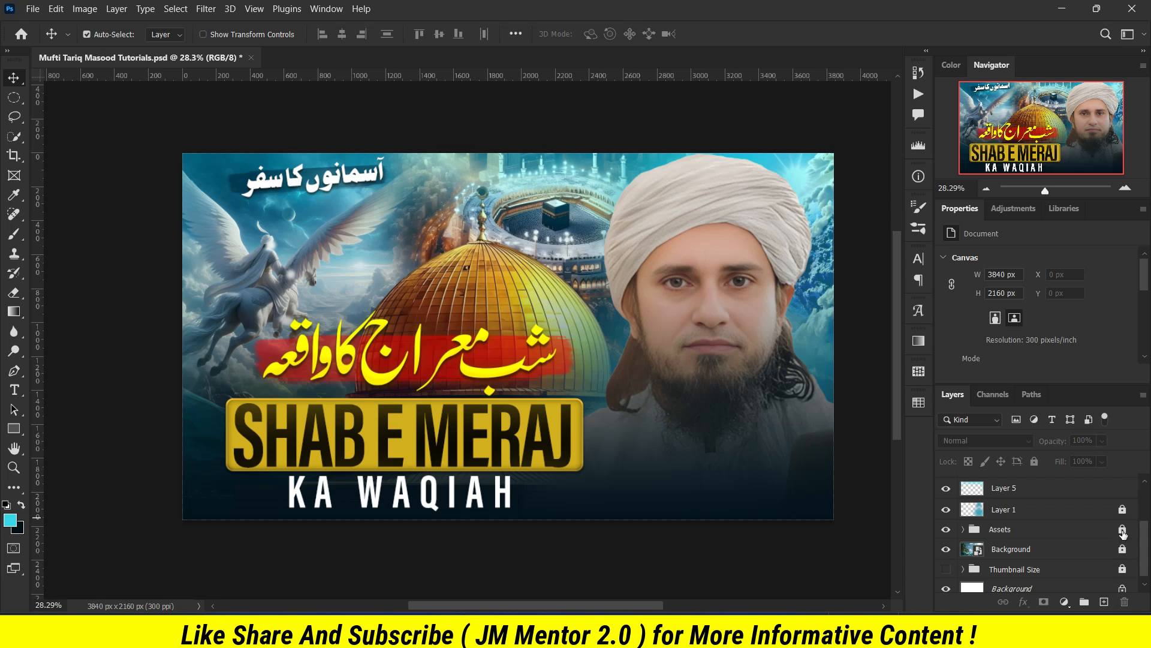
click(961, 530)
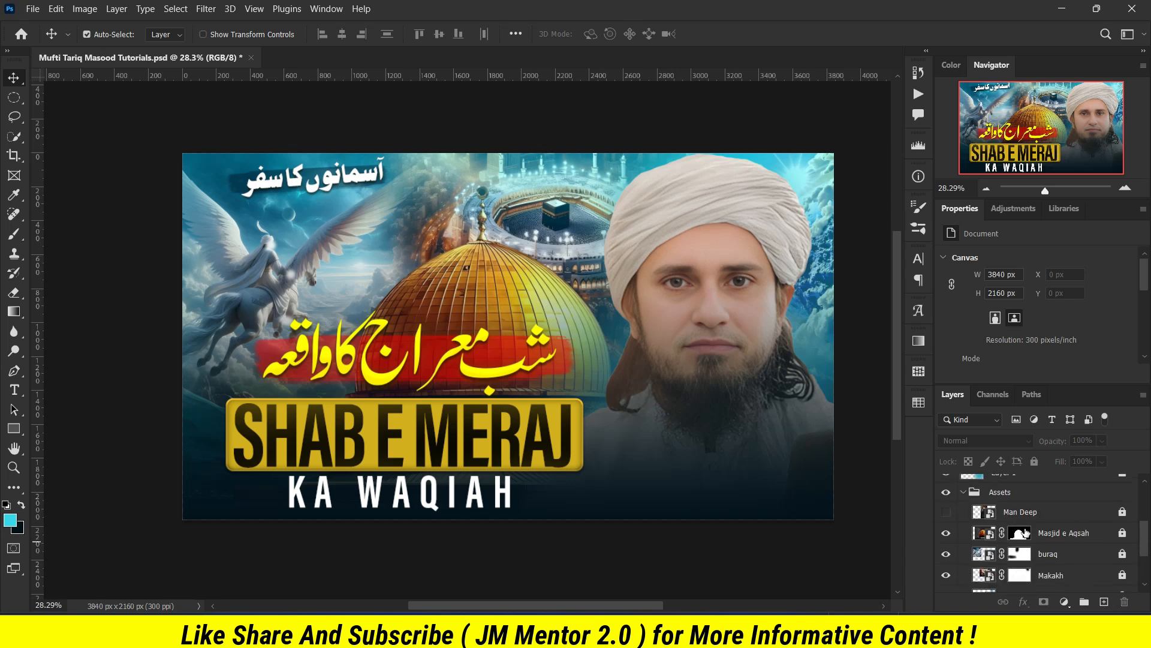
click(1044, 555)
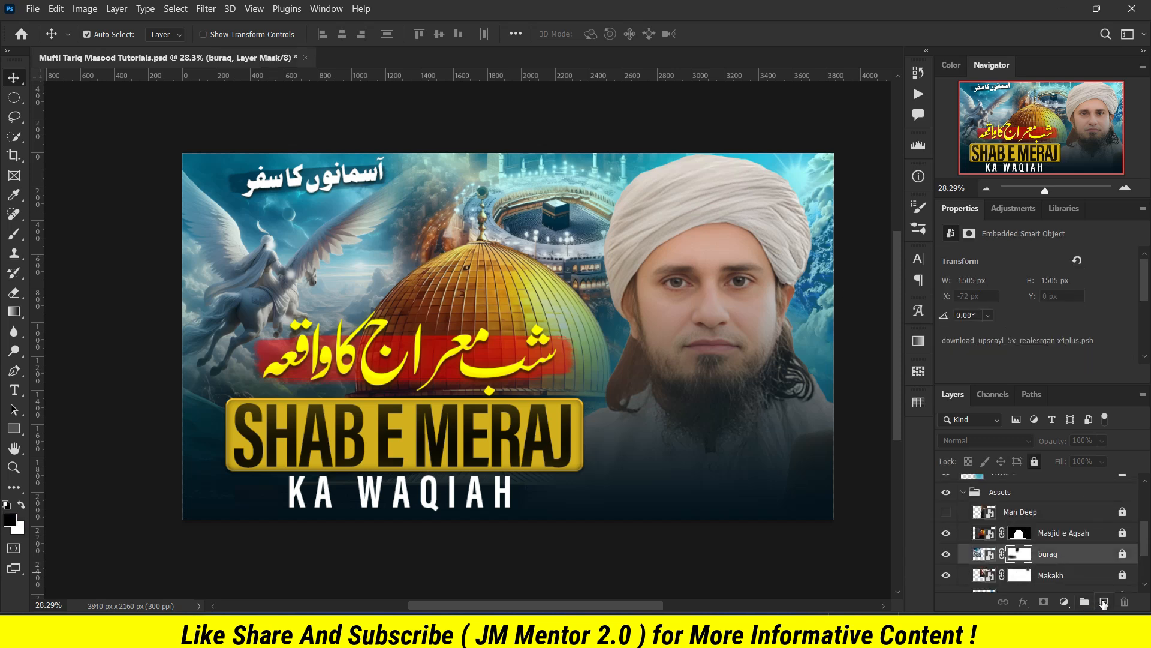
Try a soft cyan glow around the dome on a new layer above buraq, using the Hard Light blend mode.
click(1104, 602)
key(b)
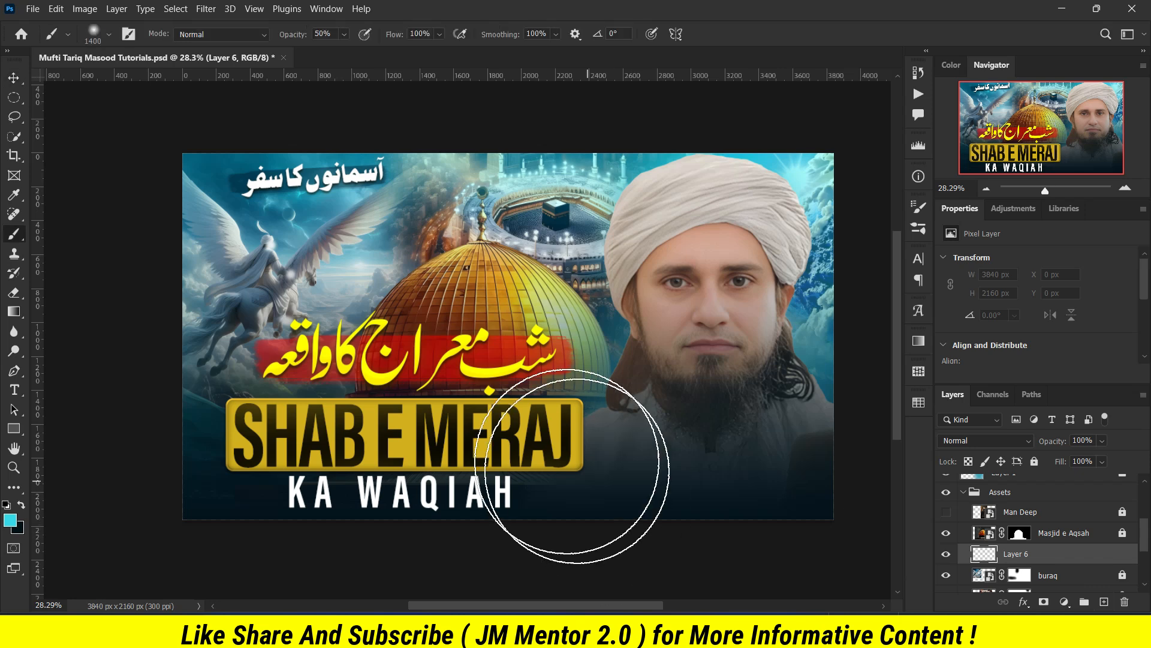
mouse_move(478, 335)
mouse_down()
mouse_move(489, 327)
mouse_move(480, 318)
mouse_move(460, 325)
mouse_up()
click(526, 347)
click(472, 288)
click(996, 447)
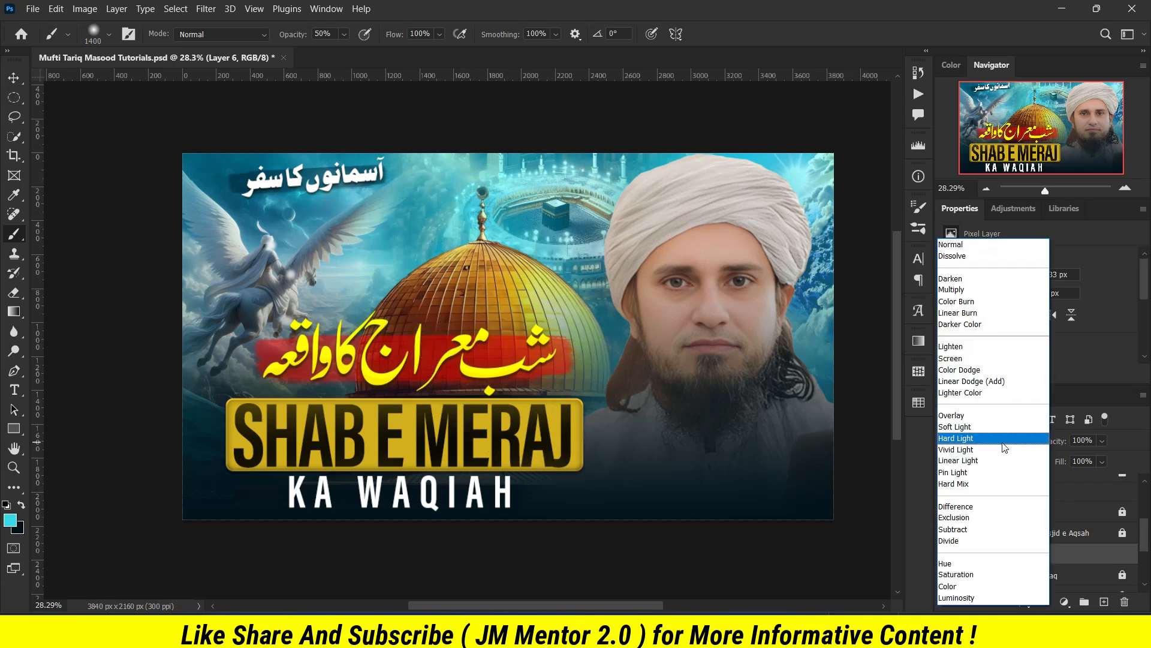
click(964, 438)
click(14, 78)
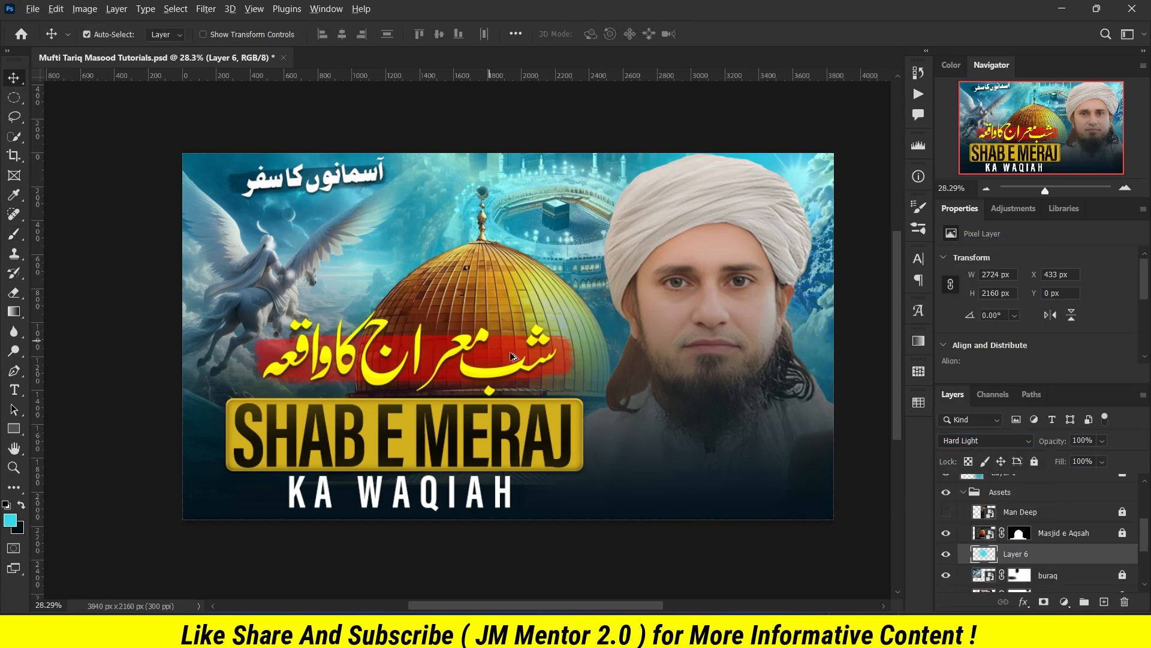
Undo the Hard Light change on the cyan dome glow and delete its layer.
scroll(518, 374, down, 7)
key(ctrl+z)
scroll(517, 366, up, 6)
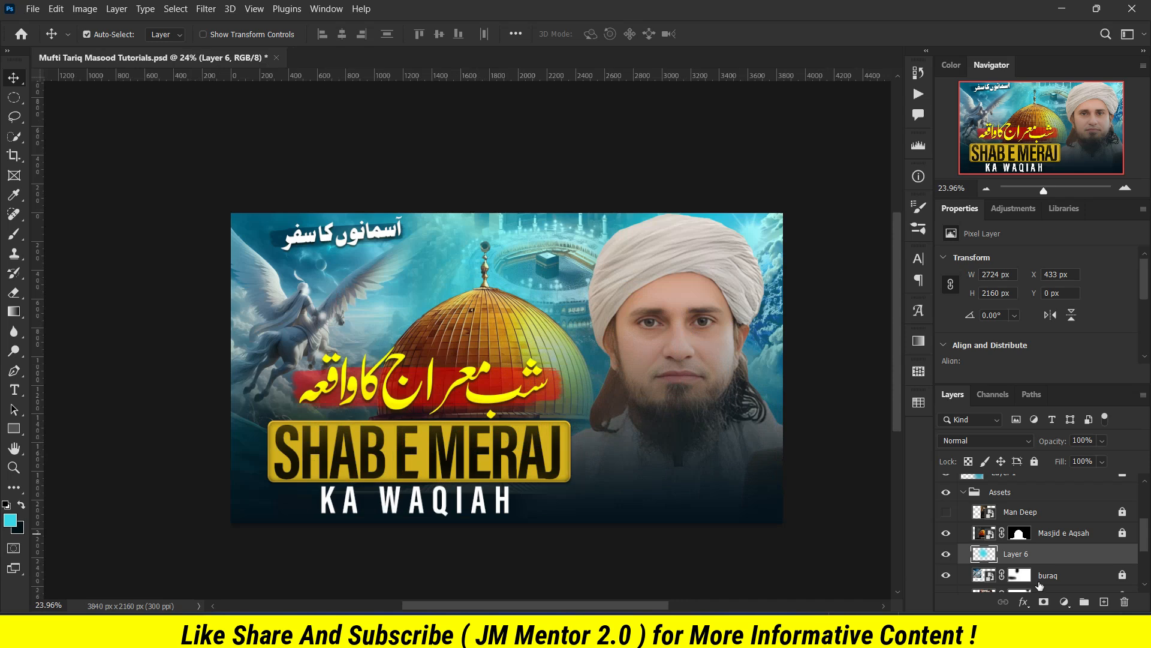
key(Delete)
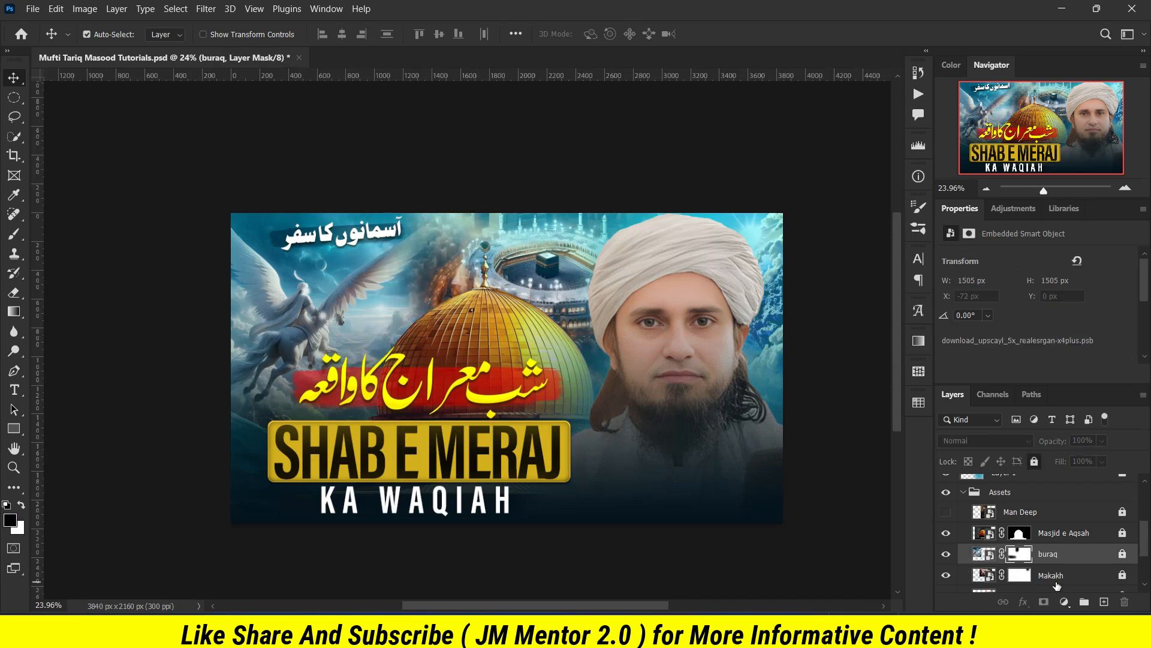
Add a new empty layer directly above buraq and set the foreground color to an orange-brown sampled from the dome.
click(1104, 602)
click(9, 520)
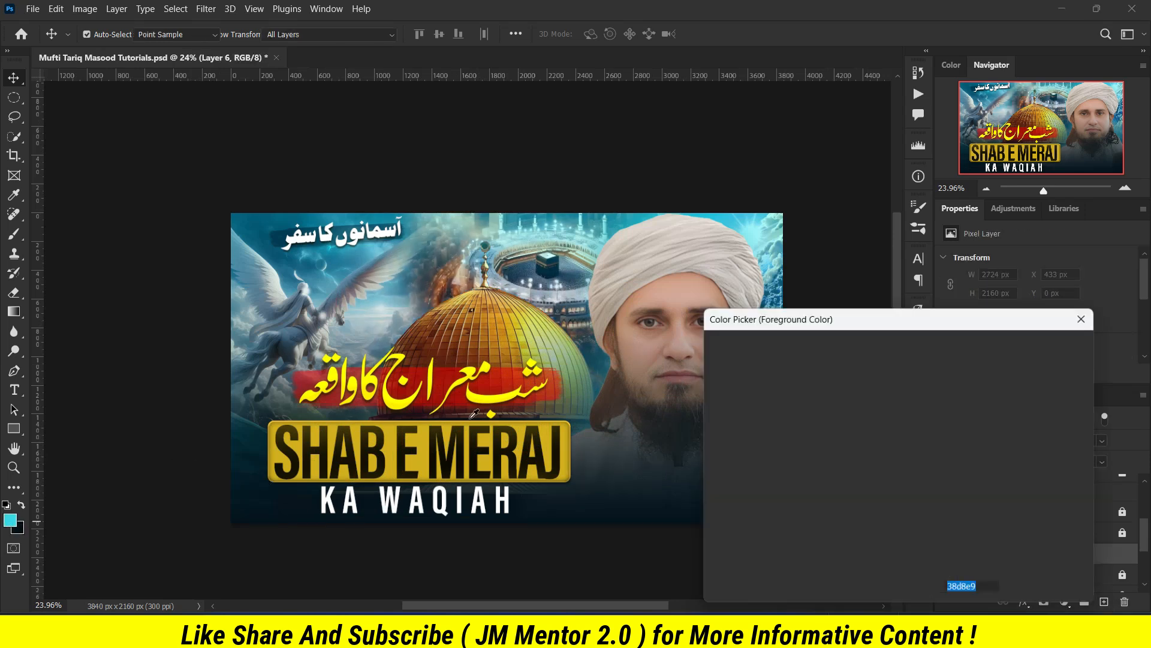
click(470, 340)
click(1048, 345)
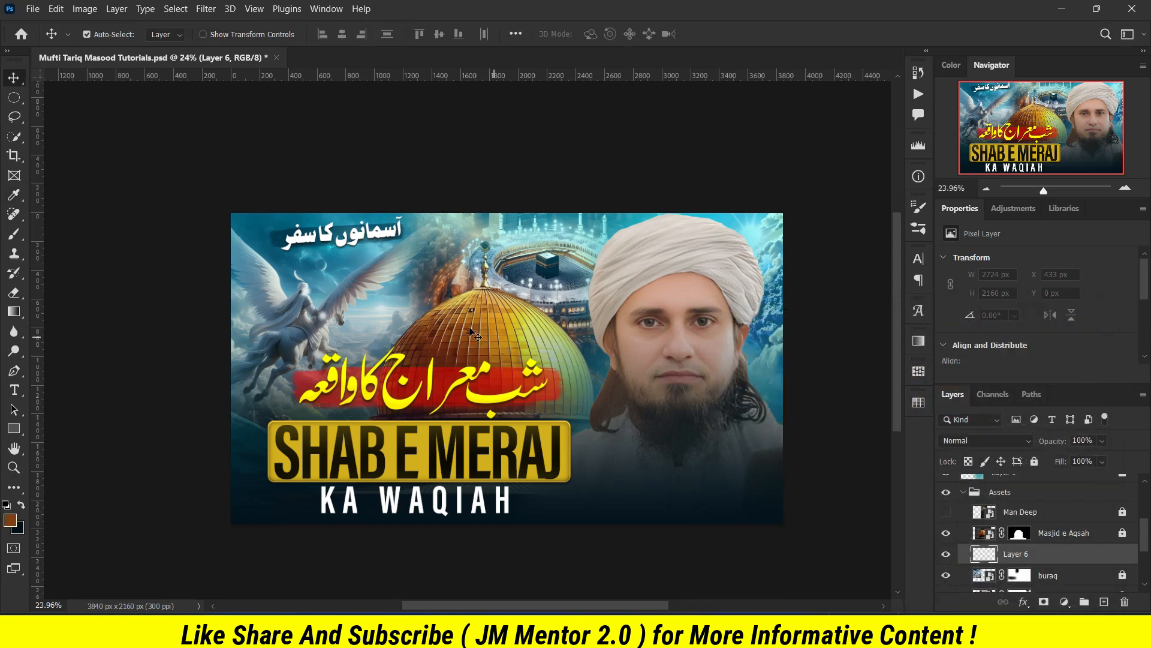
Reduce the soft brush to 900 px and paint an orange-brown glow around the golden dome.
scroll(473, 336, up, 3)
key(b)
key(bracketleft)
key(bracketleft)
key(bracketleft)
key(bracketleft)
key(bracketleft)
click(484, 319)
mouse_move(442, 347)
mouse_down()
mouse_move(393, 402)
mouse_move(521, 340)
mouse_move(563, 355)
mouse_move(617, 460)
mouse_up()
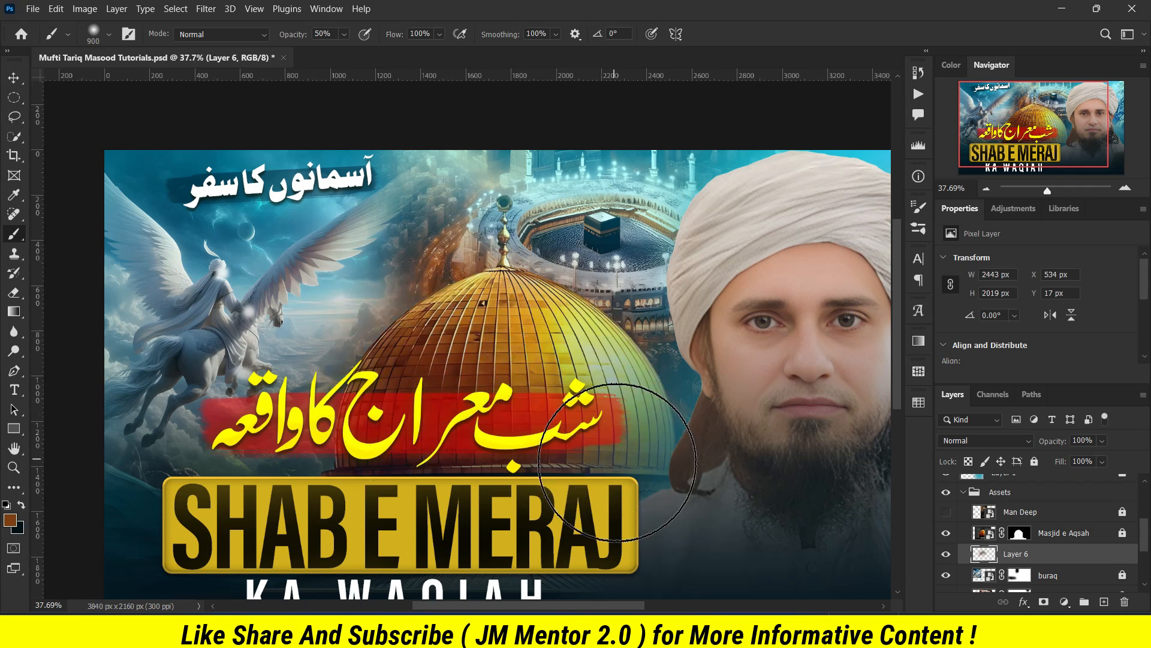
Set the dome glow layer to Hard Light, duplicate it, and set the copy to Linear Dodge (Add).
click(1021, 442)
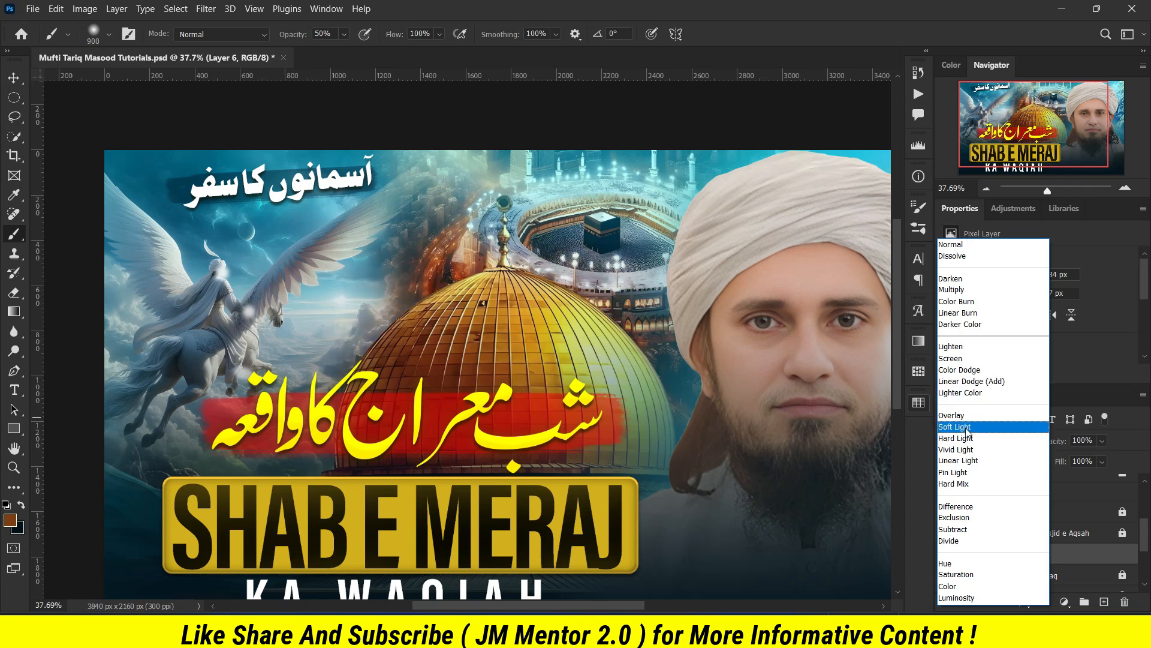
click(966, 438)
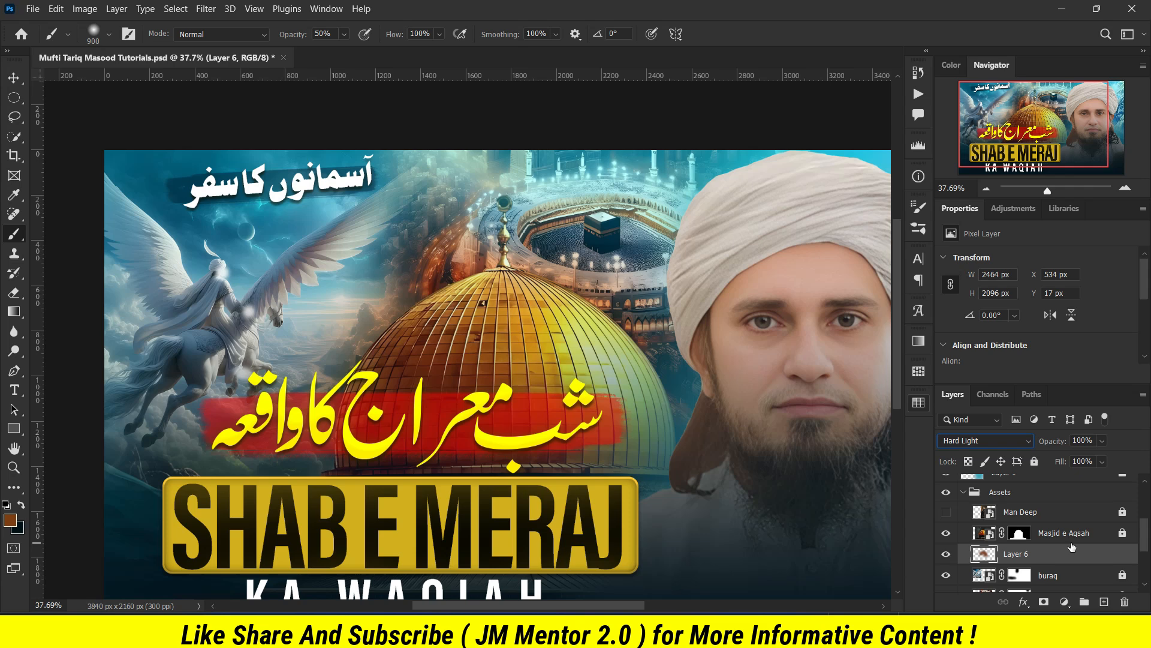
key(ctrl+j)
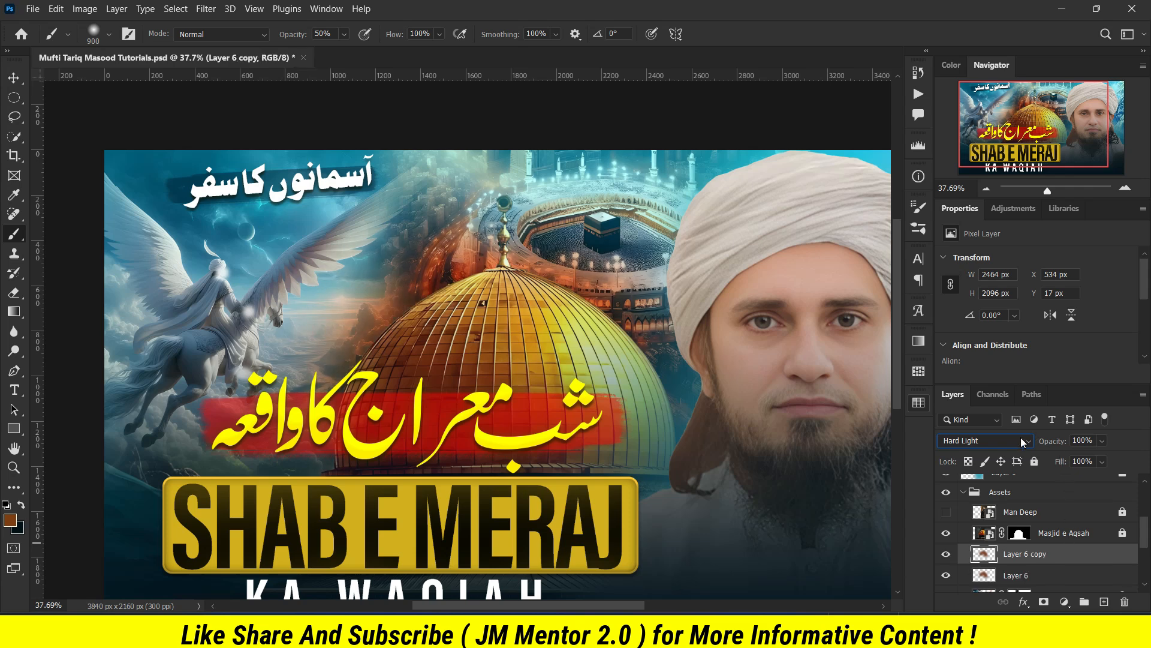
click(1022, 442)
click(1014, 379)
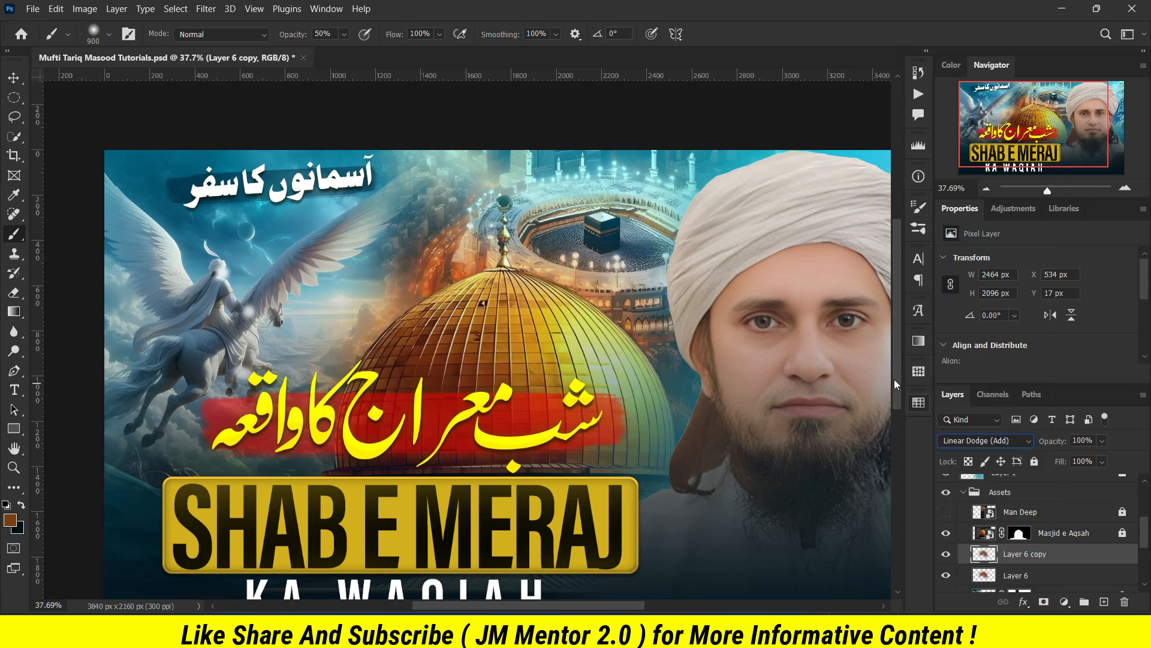
Check the whole thumbnail at a reduced size and save the document.
click(14, 78)
click(454, 138)
scroll(374, 300, down, 5)
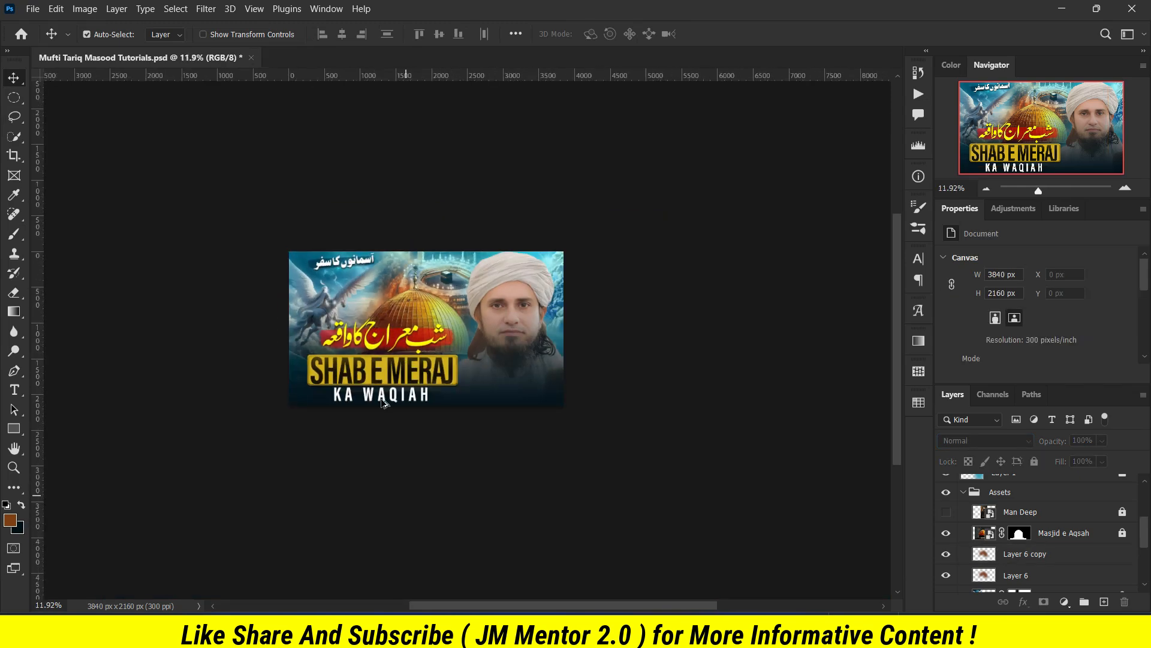
scroll(384, 403, up, 3)
key(ctrl+s)
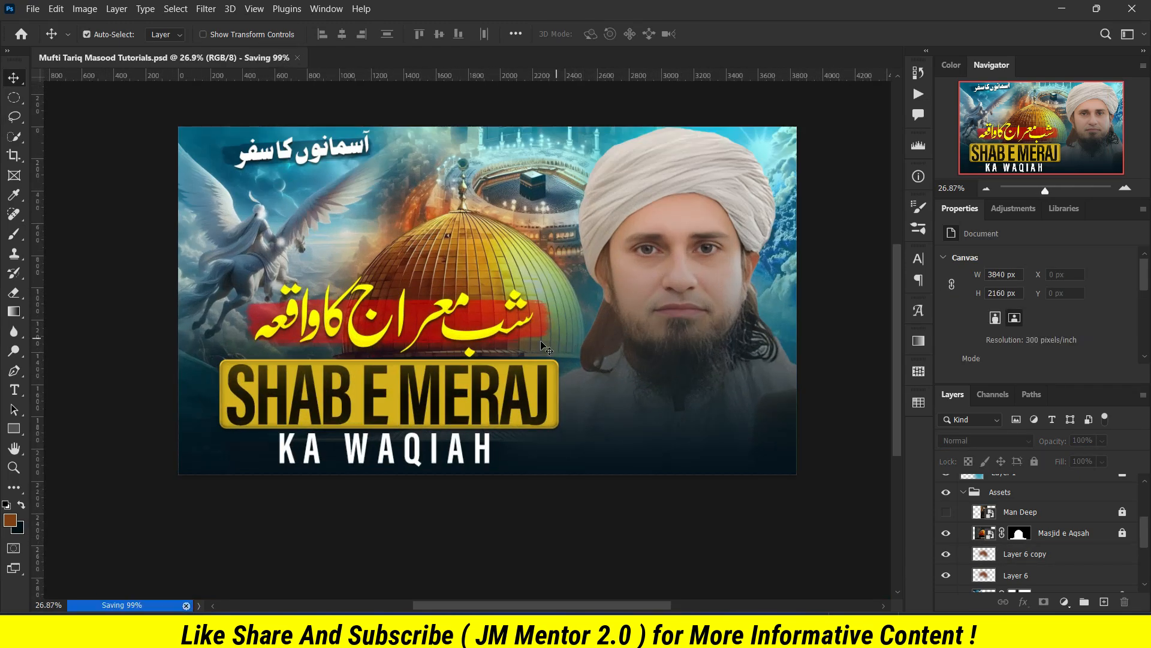
Collapse the Assets group and expand the MUfti TM group.
scroll(541, 341, up, 1)
click(650, 186)
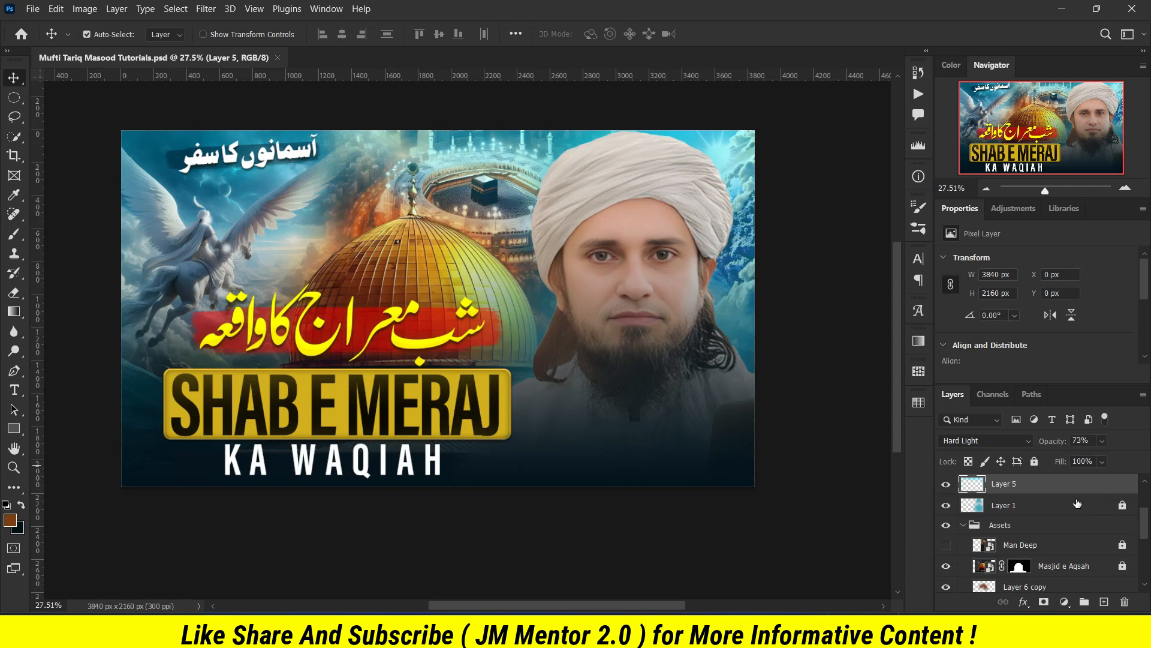
click(966, 525)
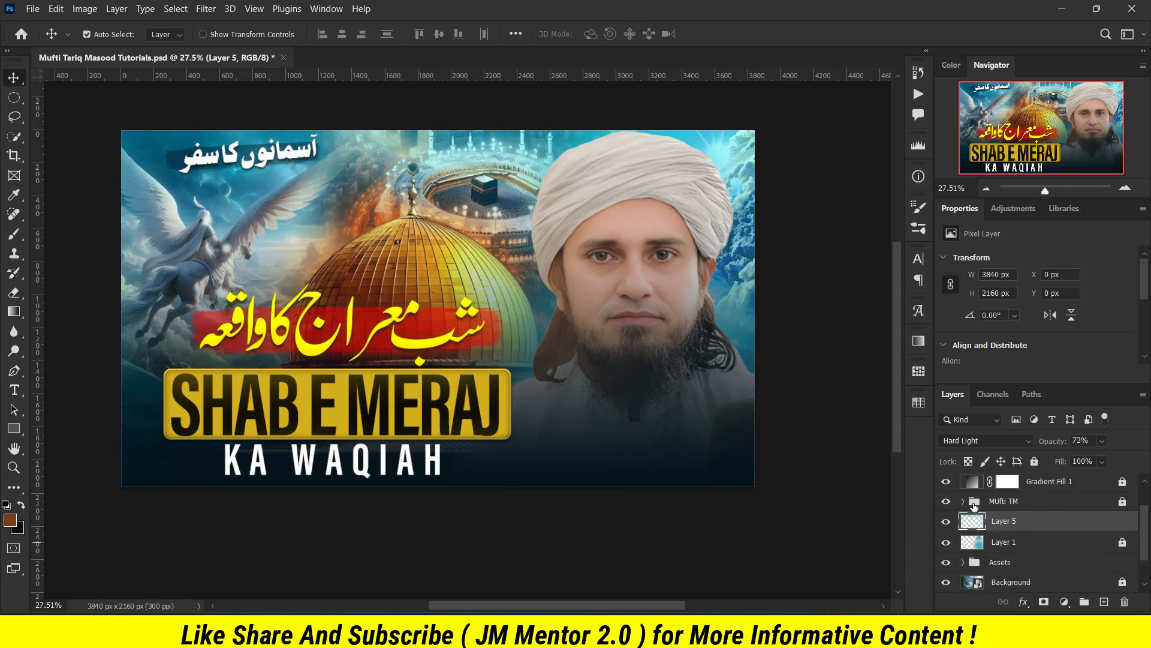
click(963, 503)
Unlock the masked Mufti TM no BG layer and convert it to a smart object.
click(1082, 520)
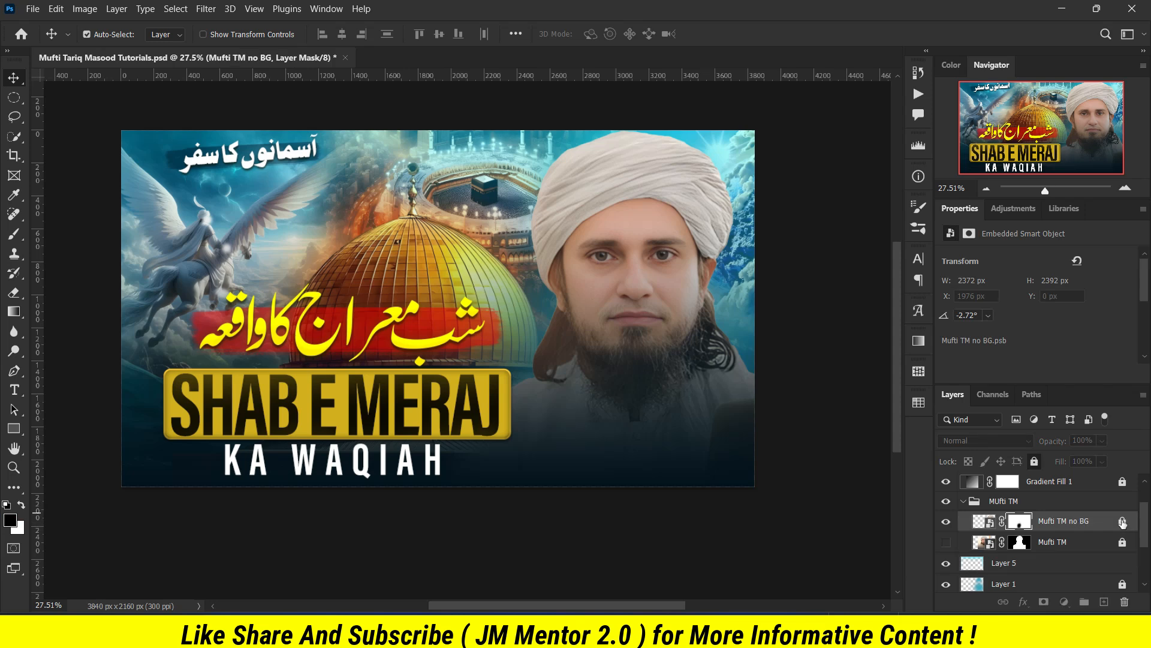
right_click(1065, 521)
click(967, 164)
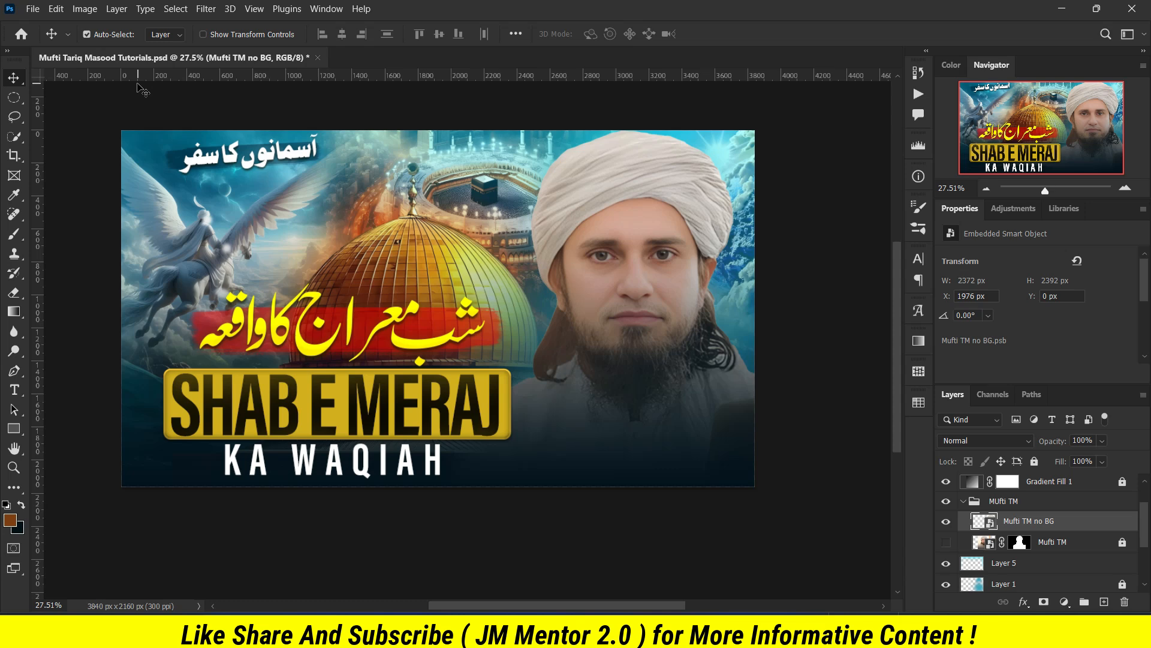
Open the Camera Raw Filter on the Mufti TM no BG layer and apply the Auto adjustments.
click(206, 9)
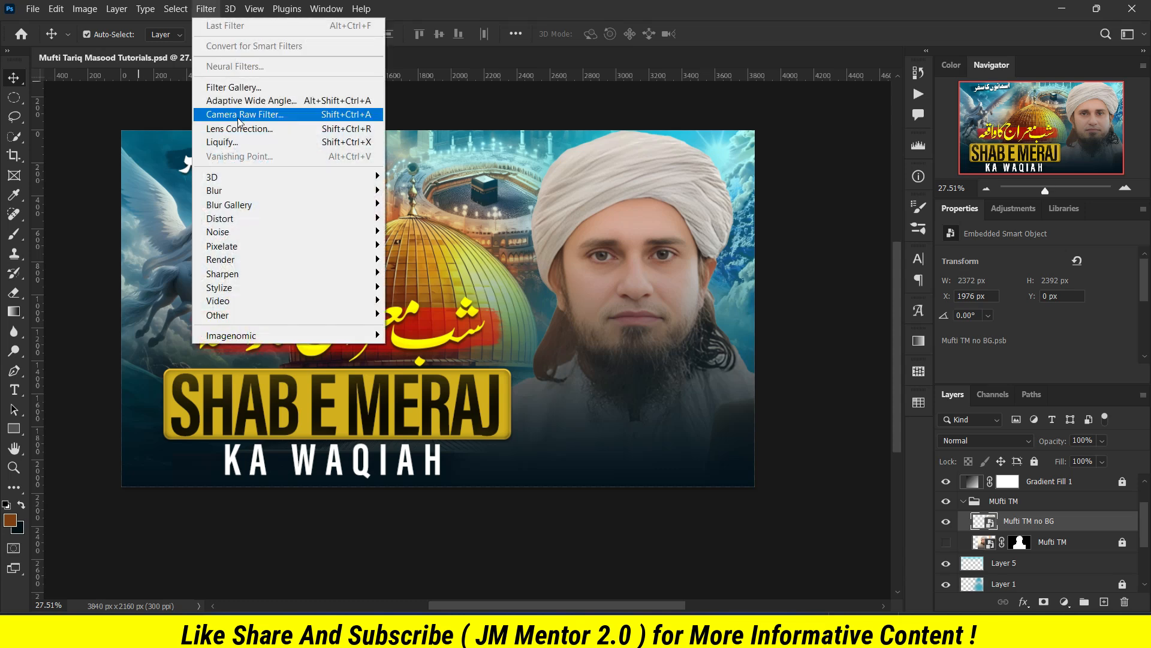
click(238, 115)
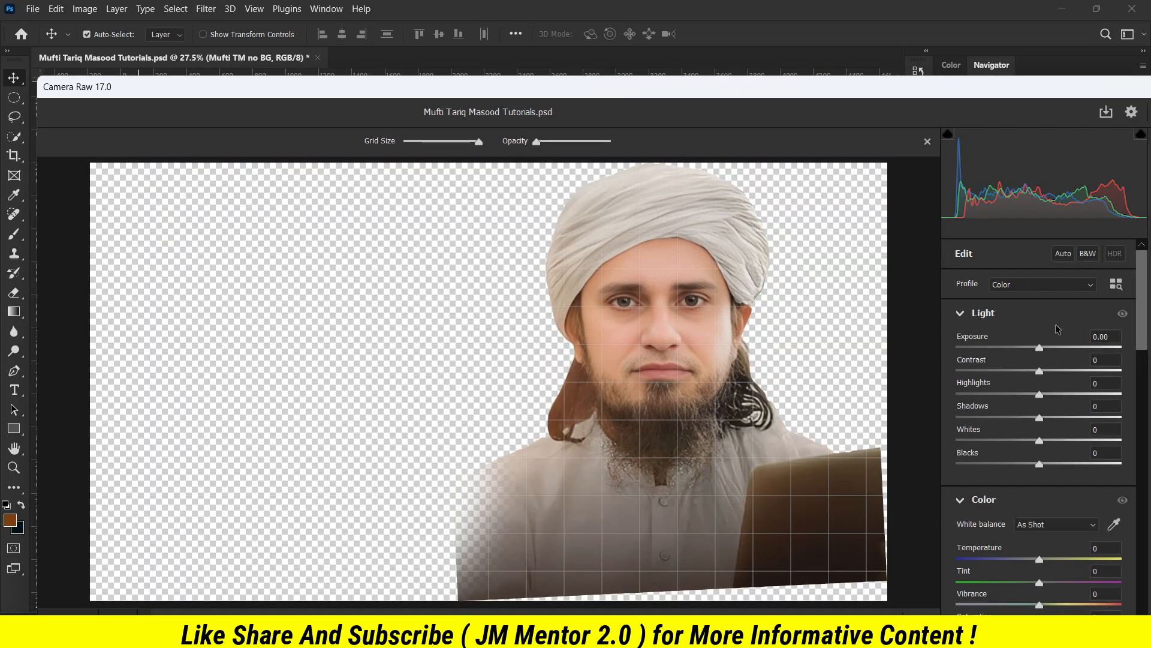
click(1062, 253)
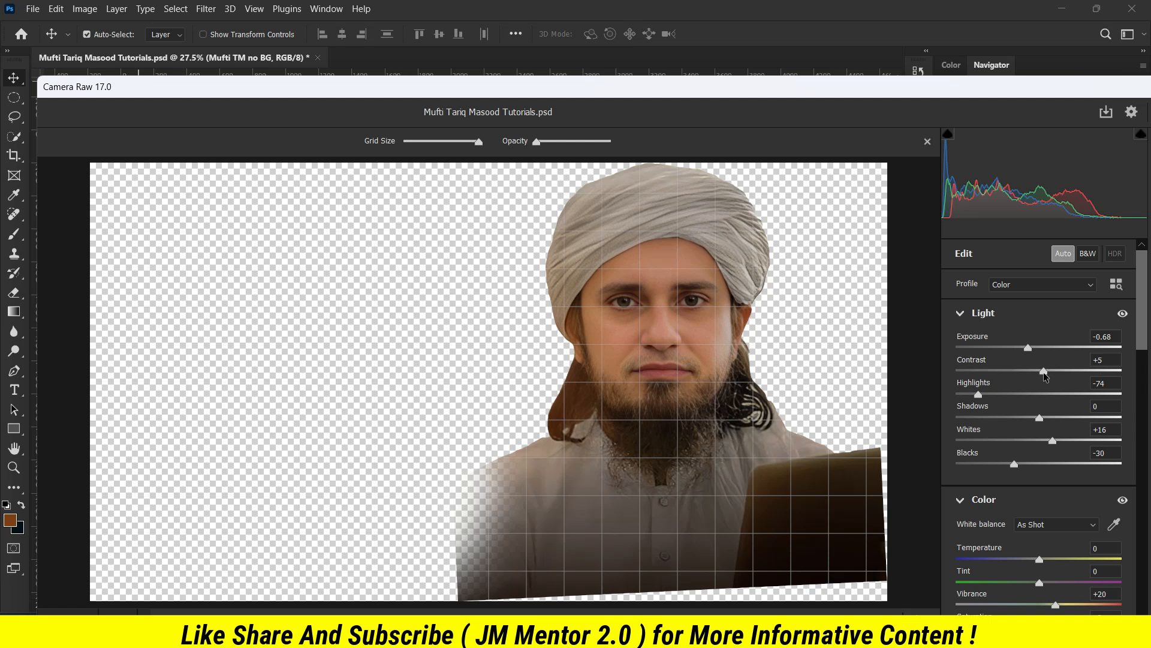
Set the portrait's Camera Raw contrast to +43 and exposure to -0.30.
drag(1045, 372, 1073, 376)
scroll(1043, 416, down, 3)
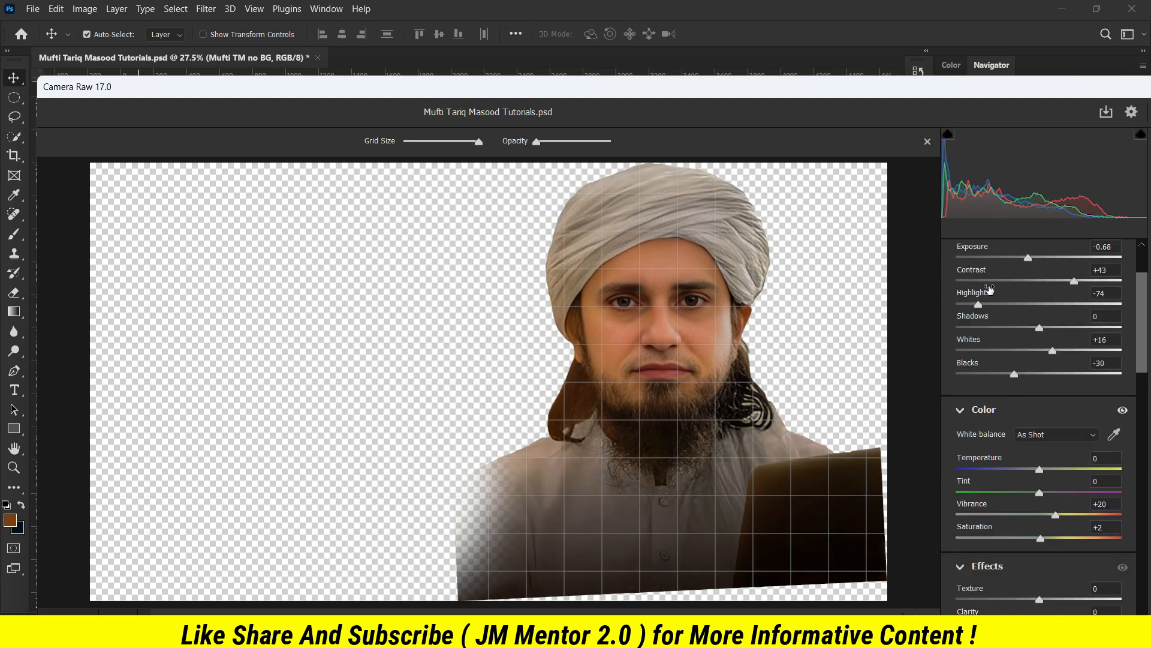
drag(1029, 259, 1034, 260)
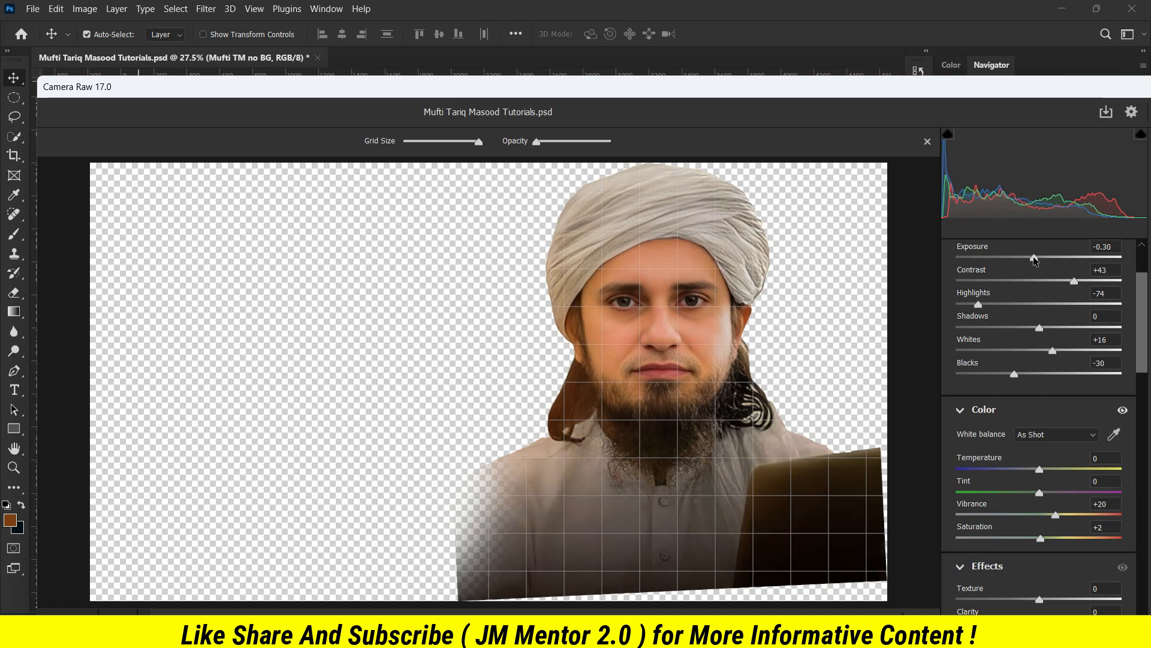
scroll(1057, 425, down, 3)
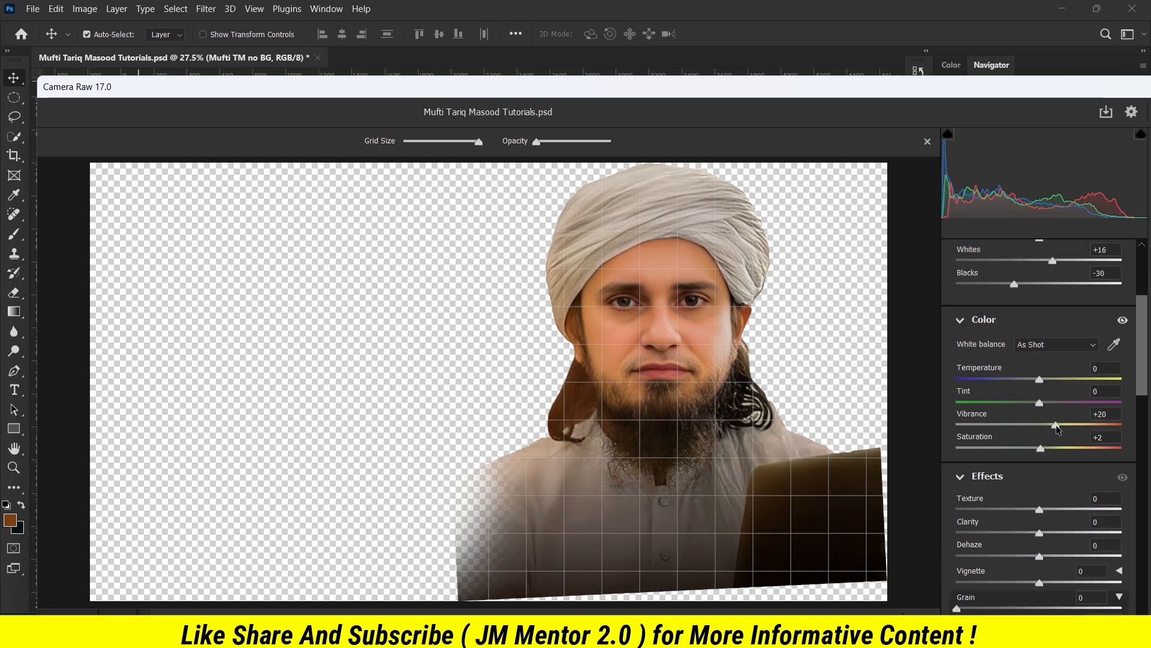